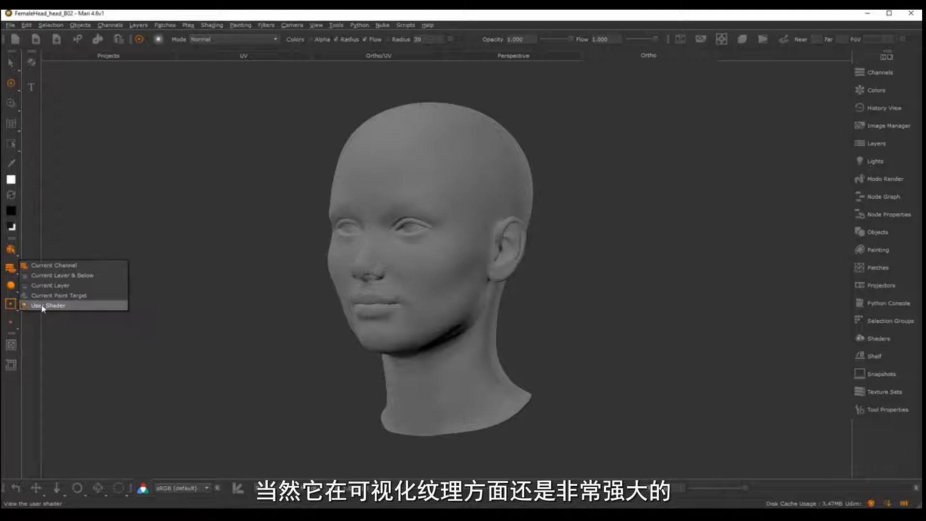
- Set the viewport to display the current channel on the head model
{"action": "left_click", "coordinate": [52, 267]}
{"action": "middle_click_drag", "start_coordinate": [238, 242], "coordinate": [195, 245]}
{"action": "mouse_move", "coordinate": [195, 245]}
{"action": "left_mouse_down"}
{"action": "mouse_move", "coordinate": [351, 244]}
{"action": "mouse_move", "coordinate": [178, 241]}
{"action": "mouse_move", "coordinate": [343, 240]}
{"action": "left_mouse_up"}
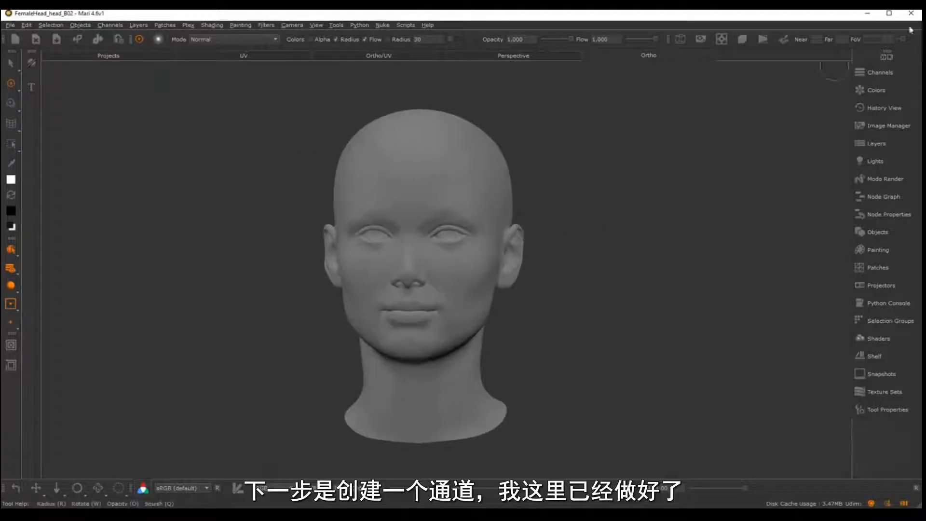
- Check the resolution and depth settings of the FemaleHead_Diff channel, and close the channel list
{"action": "left_click", "coordinate": [871, 73]}
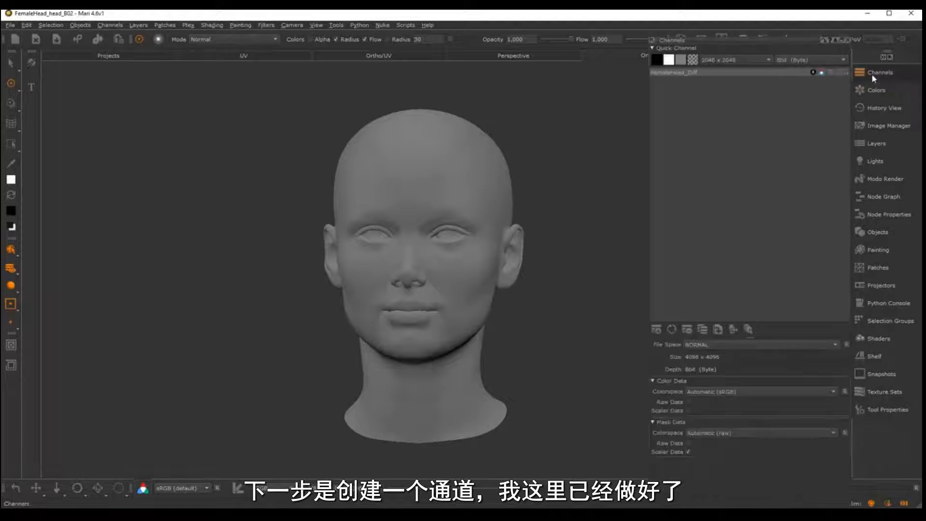
{"action": "left_click", "coordinate": [664, 74]}
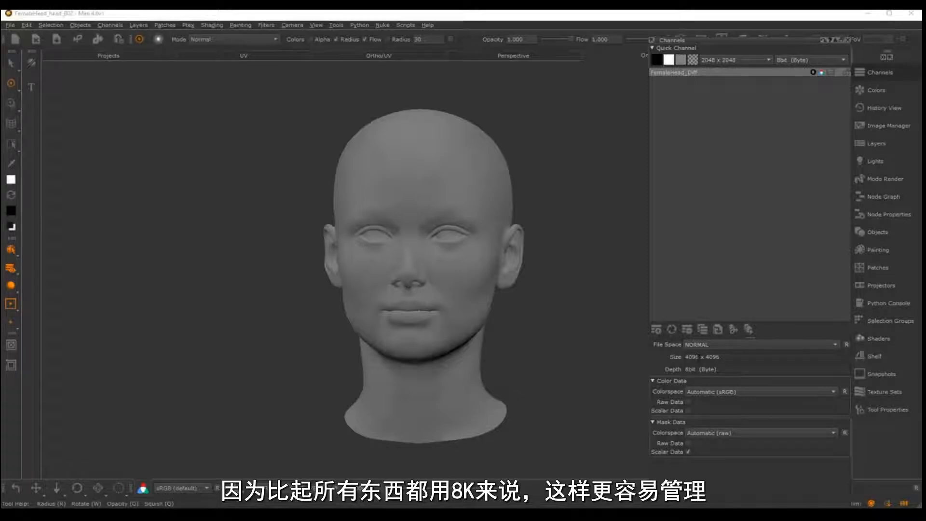
{"action": "left_click", "coordinate": [845, 40]}
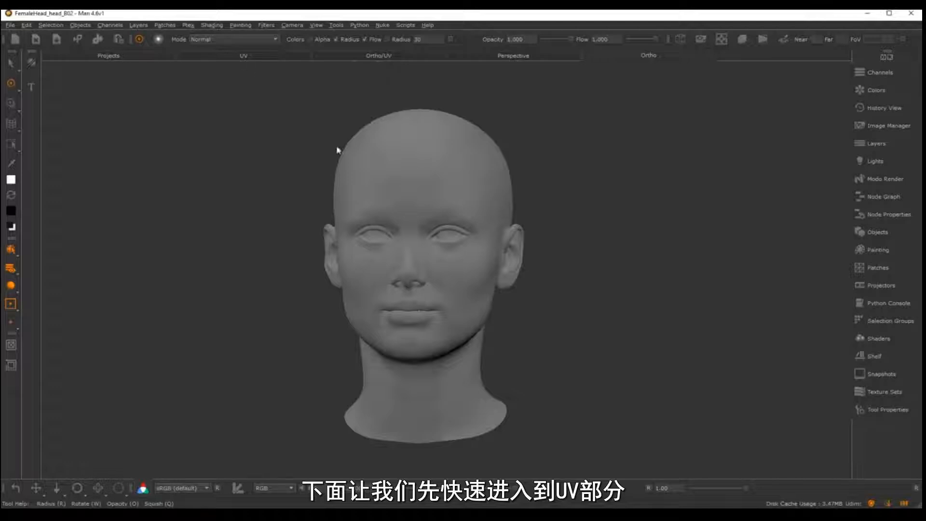
- Examine the head's UV layout across patches 1001 to 1003, and return to the Ortho view
{"action": "middle_click_drag", "start_coordinate": [627, 248], "coordinate": [375, 344], "text": "alt"}
{"action": "right_click_drag", "start_coordinate": [376, 344], "coordinate": [338, 354], "text": "alt"}
{"action": "middle_click_drag", "start_coordinate": [600, 270], "coordinate": [454, 239], "text": "alt"}
{"action": "right_click_drag", "start_coordinate": [454, 239], "coordinate": [395, 251], "text": "alt"}
{"action": "middle_click_drag", "start_coordinate": [487, 247], "coordinate": [563, 243], "text": "alt"}
{"action": "right_click_drag", "start_coordinate": [563, 243], "coordinate": [581, 245], "text": "alt"}
{"action": "middle_click_drag", "start_coordinate": [580, 244], "coordinate": [575, 258], "text": "alt"}
{"action": "mouse_move", "coordinate": [576, 258]}
{"action": "right_mouse_down", "text": "alt"}
{"action": "mouse_move", "coordinate": [552, 260]}
{"action": "mouse_move", "coordinate": [565, 258]}
{"action": "right_mouse_up", "text": "alt"}
{"action": "middle_click_drag", "start_coordinate": [564, 258], "coordinate": [547, 270], "text": "alt"}
{"action": "right_click_drag", "start_coordinate": [547, 271], "coordinate": [553, 269], "text": "alt"}
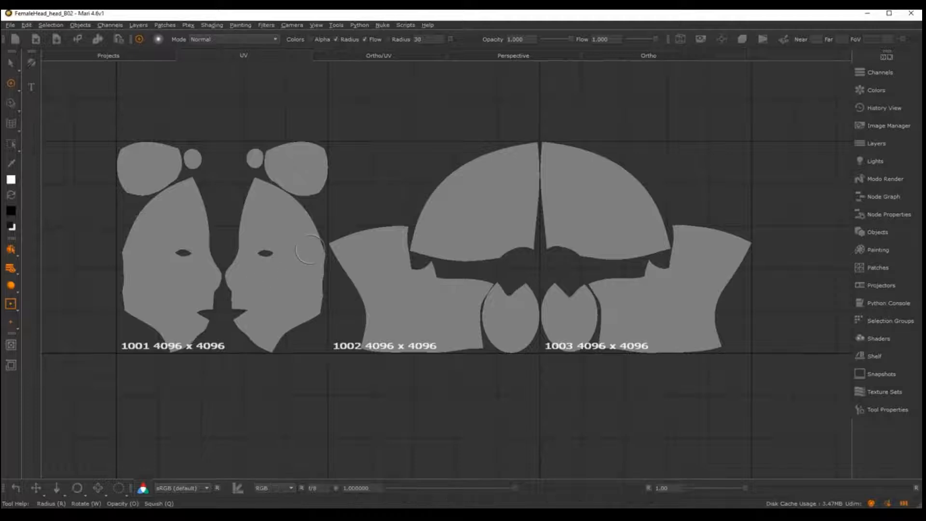
{"action": "key", "text": "shift+w"}
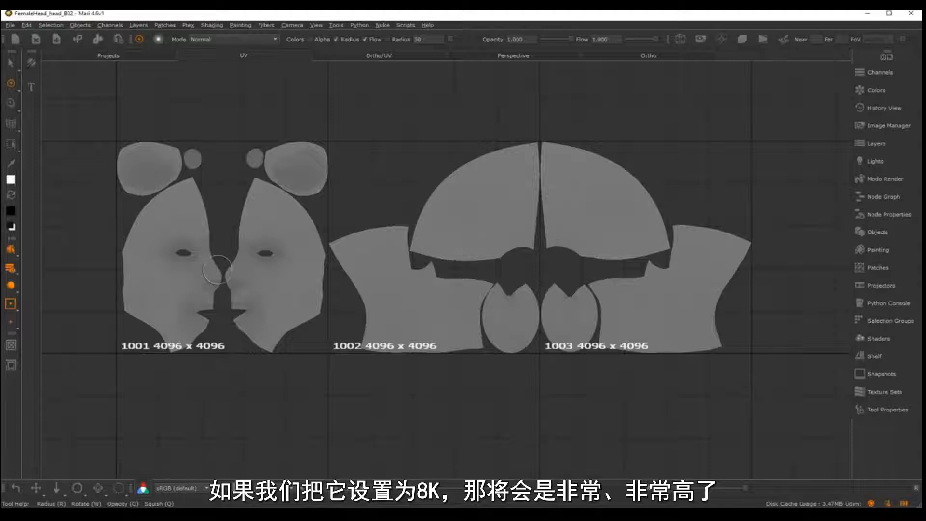
{"action": "key", "text": "F1"}
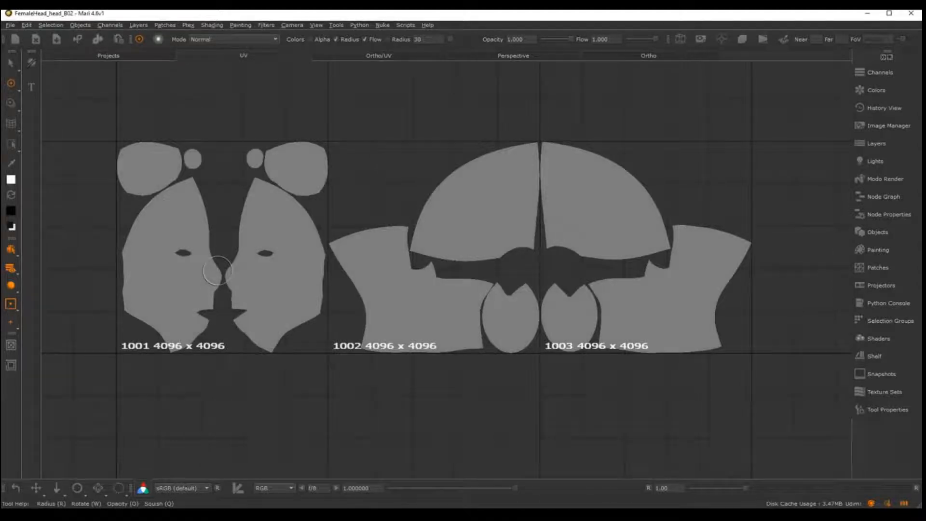
{"action": "left_click", "coordinate": [641, 57]}
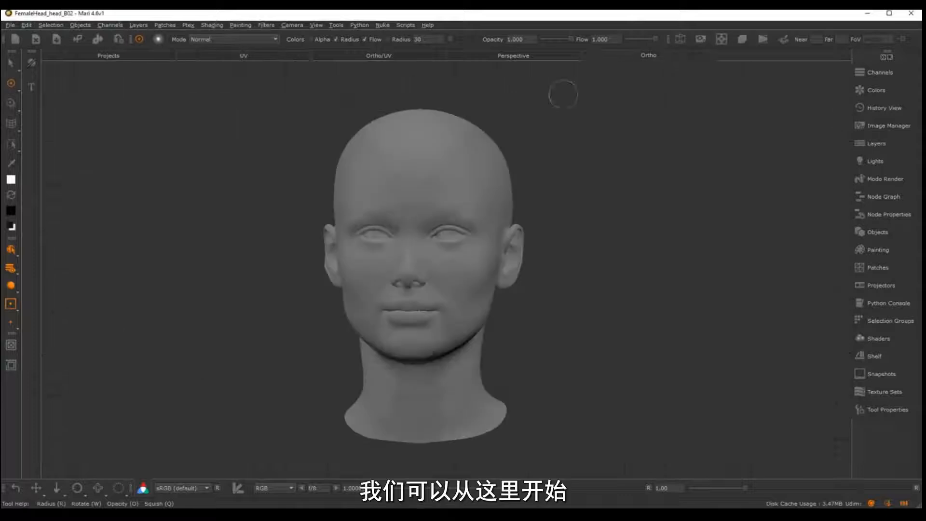
{"action": "middle_click_drag", "start_coordinate": [669, 171], "coordinate": [603, 165]}
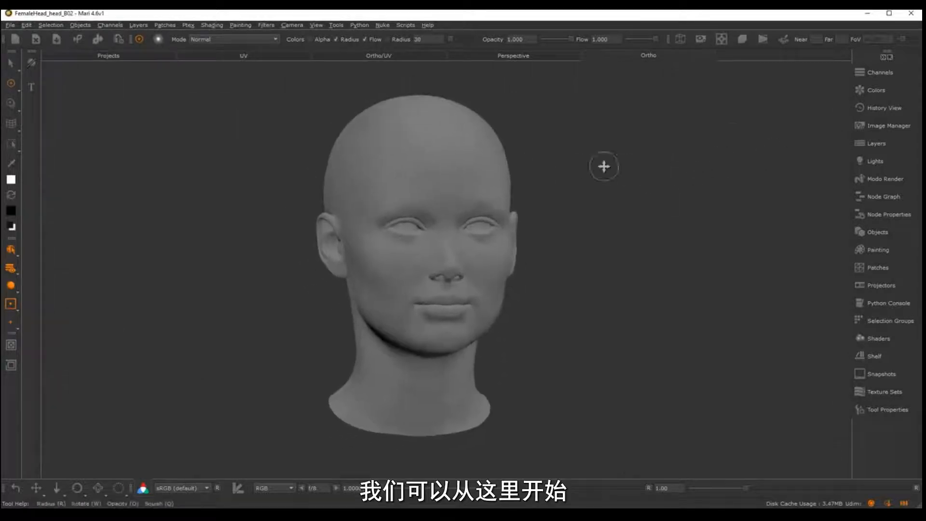
- Pin the Image Manager open over the viewport and widen it
{"action": "left_click", "coordinate": [876, 127]}
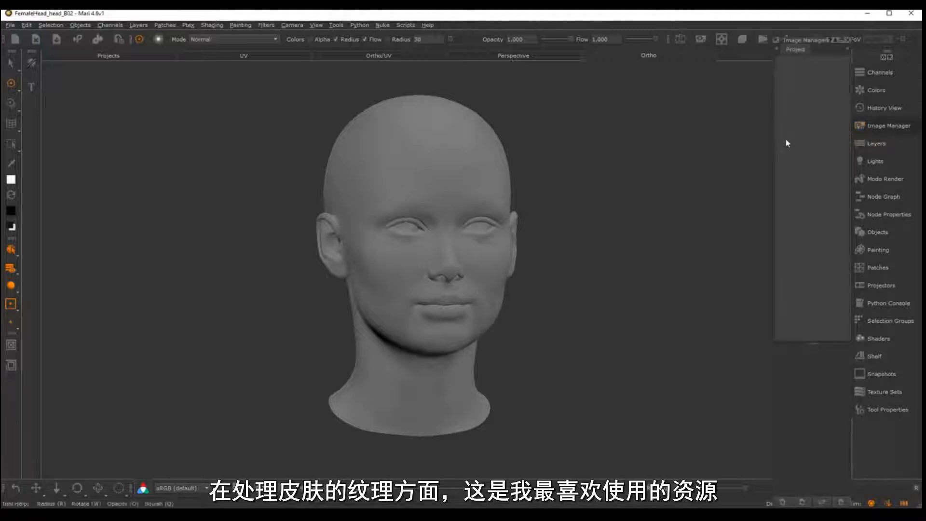
{"action": "left_click", "coordinate": [776, 40]}
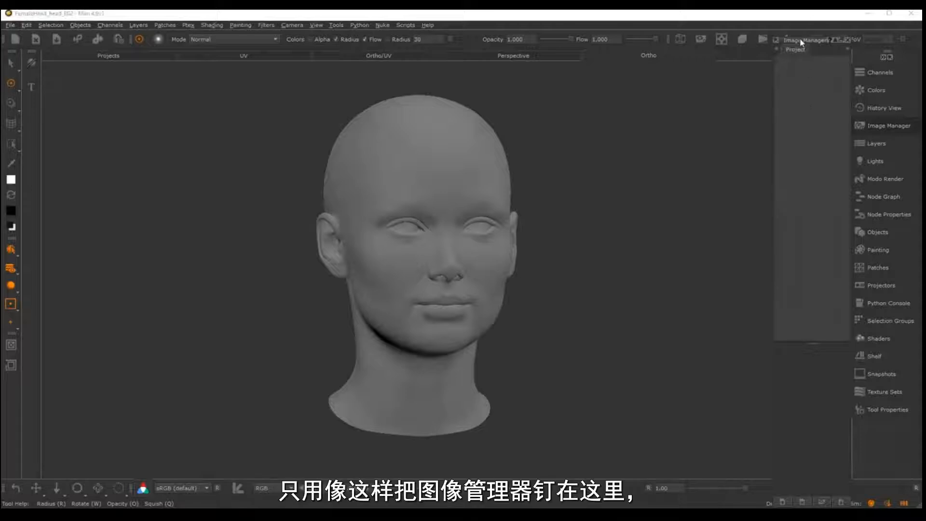
{"action": "left_click", "coordinate": [898, 130]}
{"action": "left_click", "coordinate": [897, 129]}
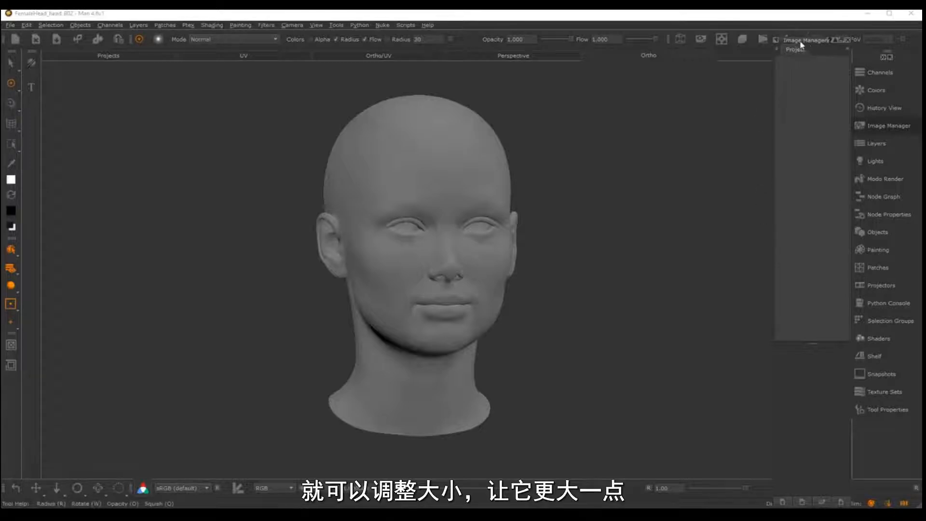
{"action": "left_click_drag", "start_coordinate": [810, 40], "coordinate": [775, 43]}
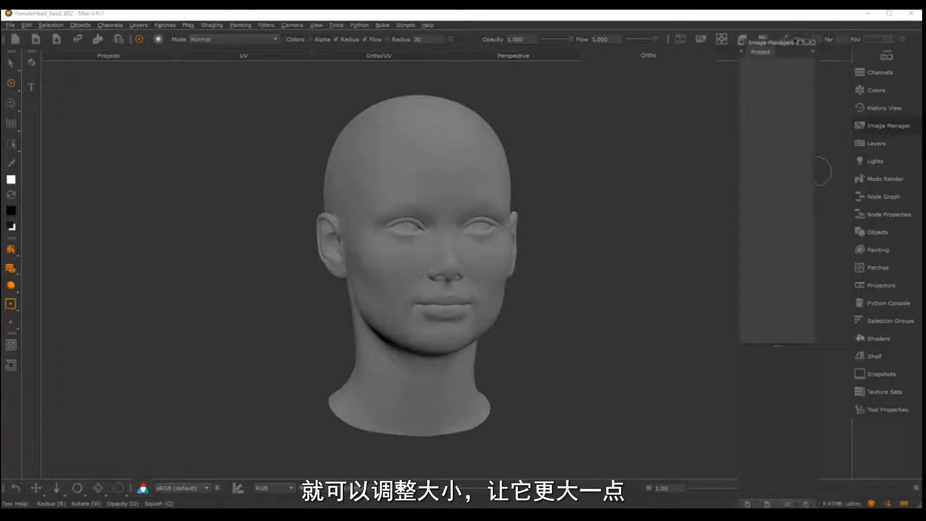
{"action": "left_click_drag", "start_coordinate": [816, 174], "coordinate": [849, 171]}
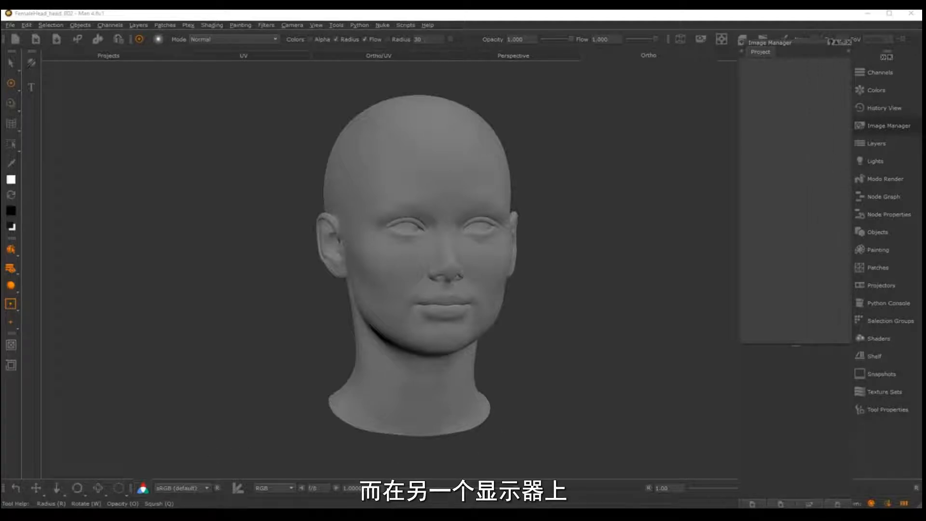
- Bring the fullface texture folder window over Mari and examine the face_RAW_albedo and face_CL_albedo maps
{"action": "left_click_drag", "start_coordinate": [0, 46], "coordinate": [368, 90]}
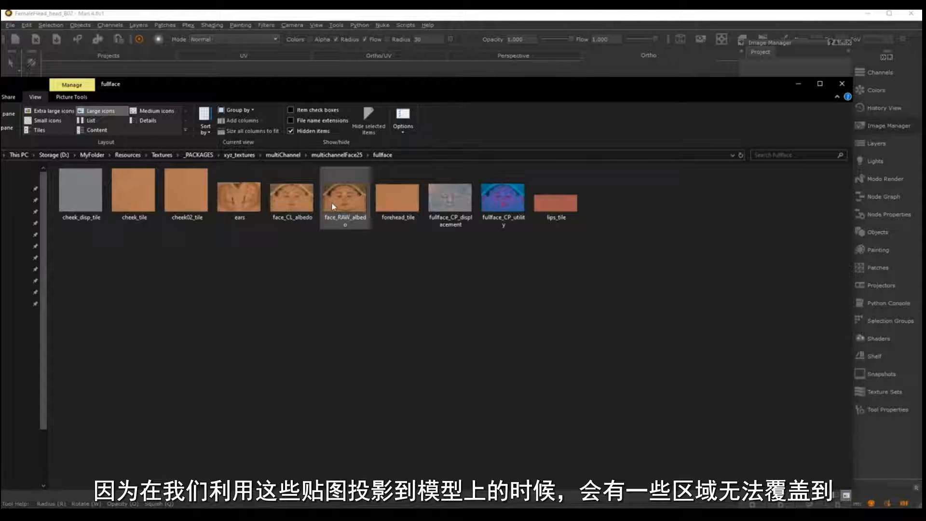
{"action": "mouse_move", "coordinate": [334, 206]}
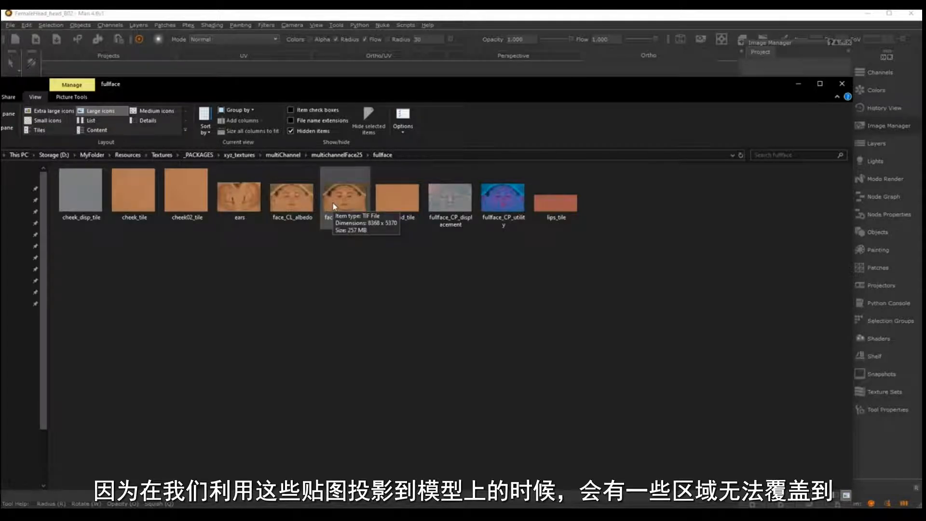
{"action": "left_click", "coordinate": [332, 198]}
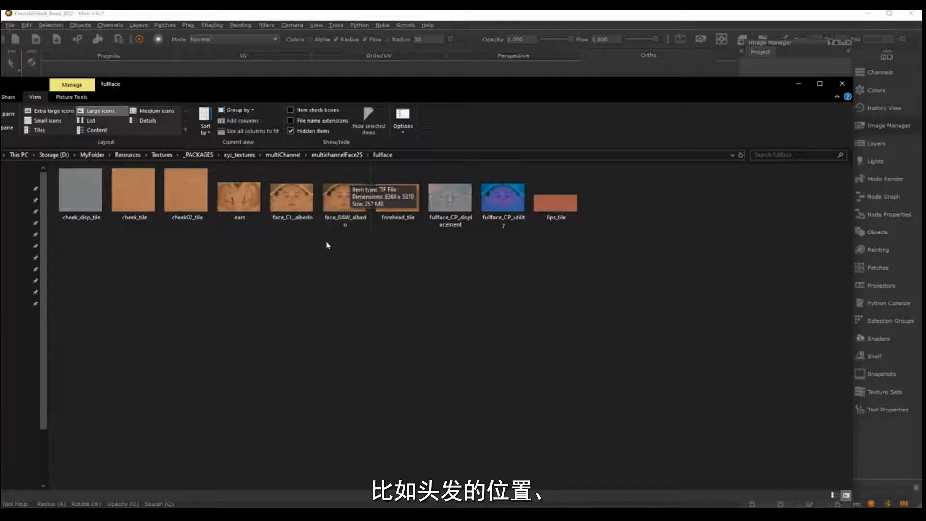
{"action": "left_click", "coordinate": [285, 212]}
{"action": "mouse_move", "coordinate": [306, 208]}
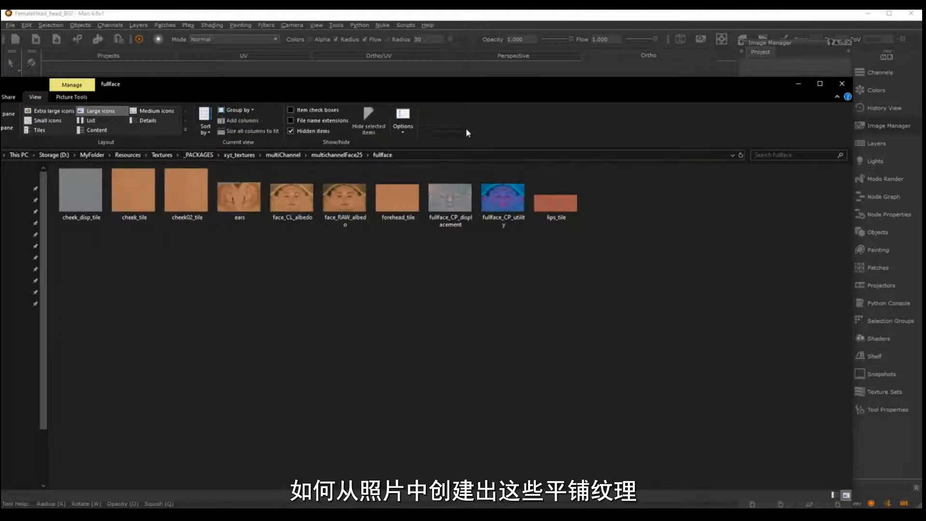
- Import cheek_tile, cheek02_tile, ears, face_CL_albedo, face_RAW_albedo, forehead_tile and lips_tile into the Image Manager, and move the folder window away
{"action": "left_click_drag", "start_coordinate": [470, 87], "coordinate": [411, 125]}
{"action": "left_click_drag", "start_coordinate": [471, 129], "coordinate": [482, 217]}
{"action": "left_click", "coordinate": [95, 322]}
{"action": "left_click", "coordinate": [165, 321], "text": "ctrl"}
{"action": "left_click", "coordinate": [226, 325], "text": "ctrl"}
{"action": "left_click", "coordinate": [263, 331], "text": "ctrl"}
{"action": "left_click", "coordinate": [326, 332], "text": "ctrl"}
{"action": "left_click", "coordinate": [371, 323], "text": "ctrl"}
{"action": "left_click", "coordinate": [521, 323], "text": "ctrl"}
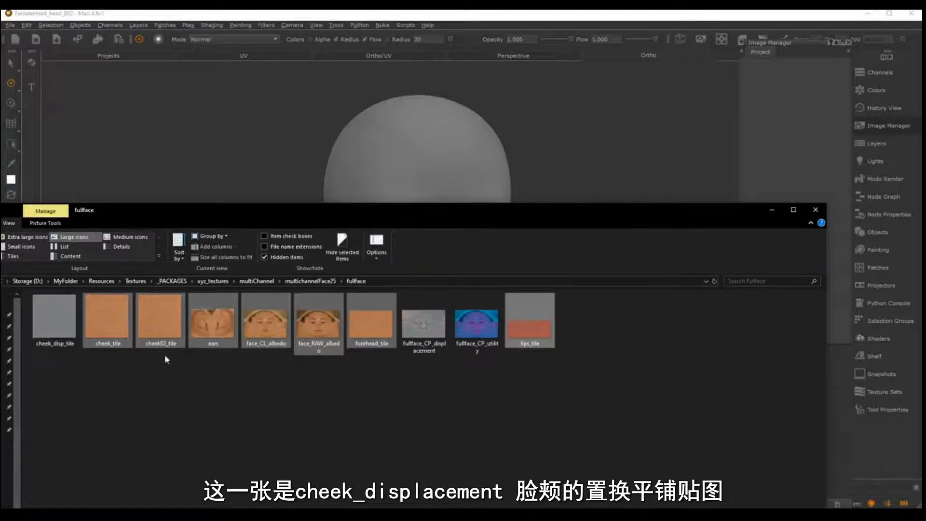
{"action": "left_click_drag", "start_coordinate": [213, 328], "coordinate": [789, 124]}
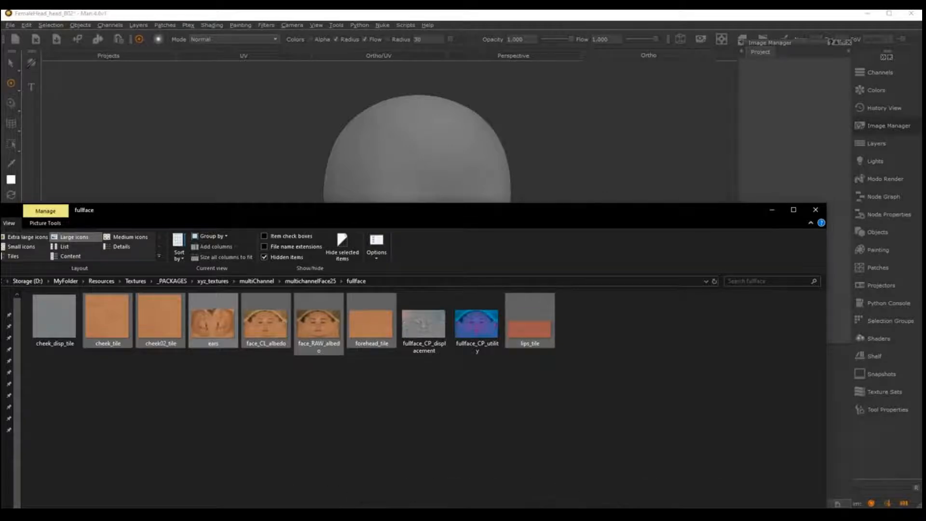
{"action": "left_click_drag", "start_coordinate": [620, 213], "coordinate": [0, 116]}
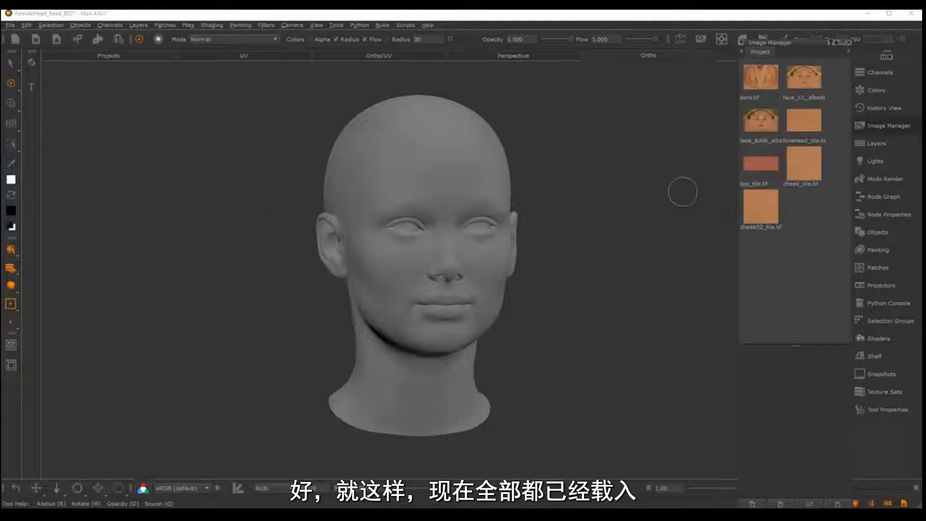
- Remove the face_RAW_albedo image from the Image Manager
{"action": "middle_click_drag", "start_coordinate": [574, 197], "coordinate": [554, 179], "text": "alt"}
{"action": "right_click_drag", "start_coordinate": [554, 180], "coordinate": [579, 181], "text": "alt"}
{"action": "mouse_move", "coordinate": [574, 179]}
{"action": "left_mouse_down", "text": "alt"}
{"action": "mouse_move", "coordinate": [531, 176]}
{"action": "mouse_move", "coordinate": [578, 175]}
{"action": "left_mouse_up", "text": "alt"}
{"action": "right_click_drag", "start_coordinate": [578, 174], "coordinate": [572, 175], "text": "alt"}
{"action": "middle_click_drag", "start_coordinate": [572, 175], "coordinate": [588, 169], "text": "alt"}
{"action": "scroll", "coordinate": [588, 169], "scroll_direction": "up", "scroll_amount": 3}
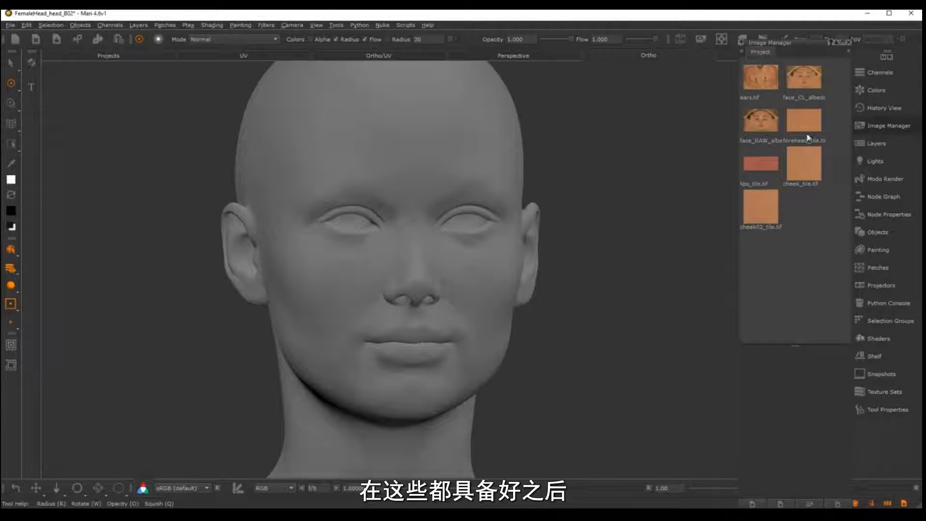
{"action": "left_click", "coordinate": [804, 82]}
{"action": "left_click", "coordinate": [767, 140]}
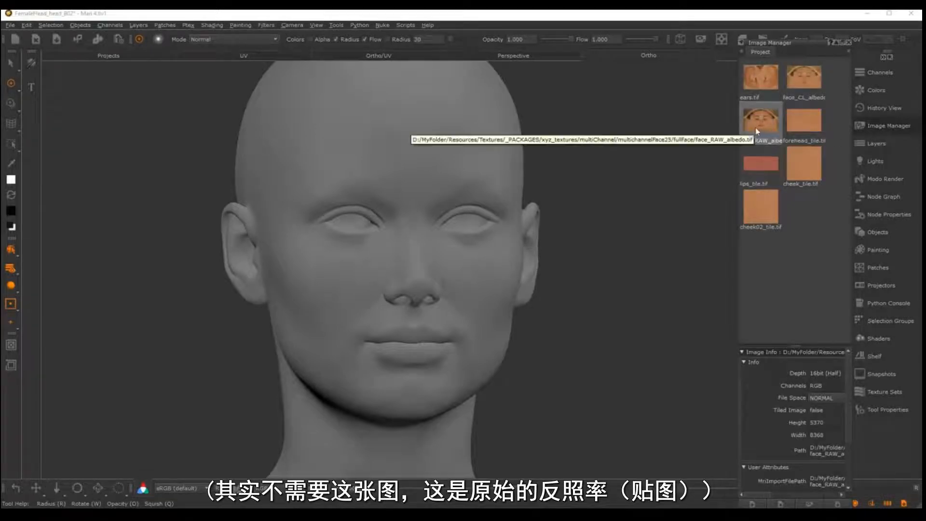
- Preview the face_CL_albedo image at a larger size and close the preview
{"action": "double_click", "coordinate": [805, 81]}
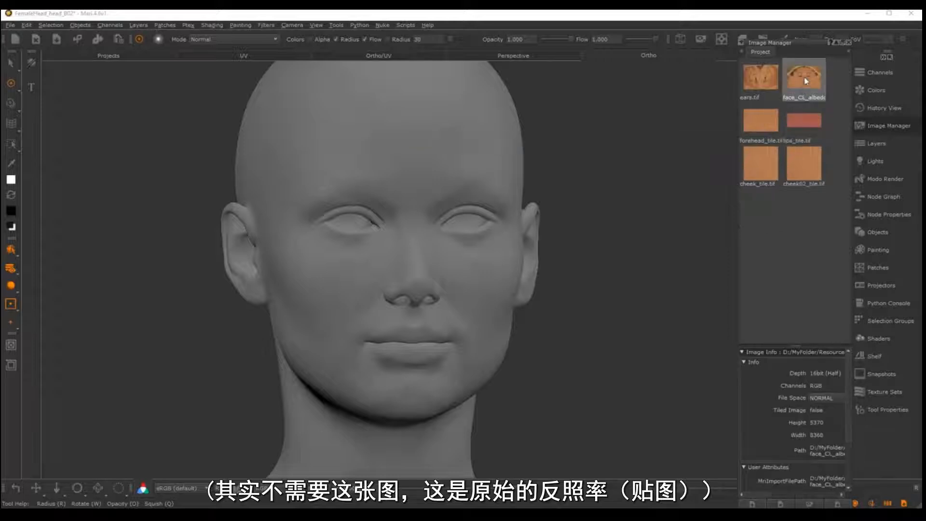
{"action": "left_click_drag", "start_coordinate": [772, 127], "coordinate": [625, 120]}
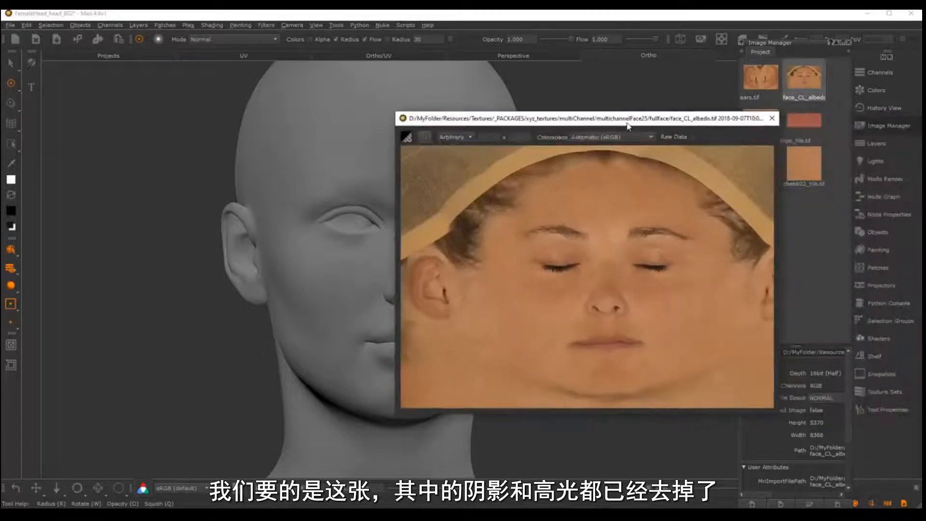
{"action": "left_click", "coordinate": [771, 119]}
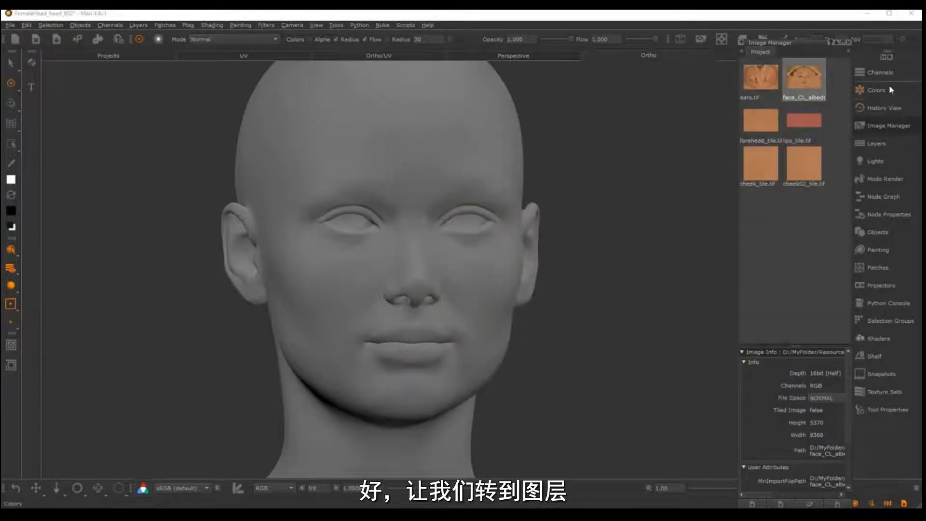
- Pin the Layers palette open and place it beside the Image Manager
{"action": "left_click", "coordinate": [877, 144]}
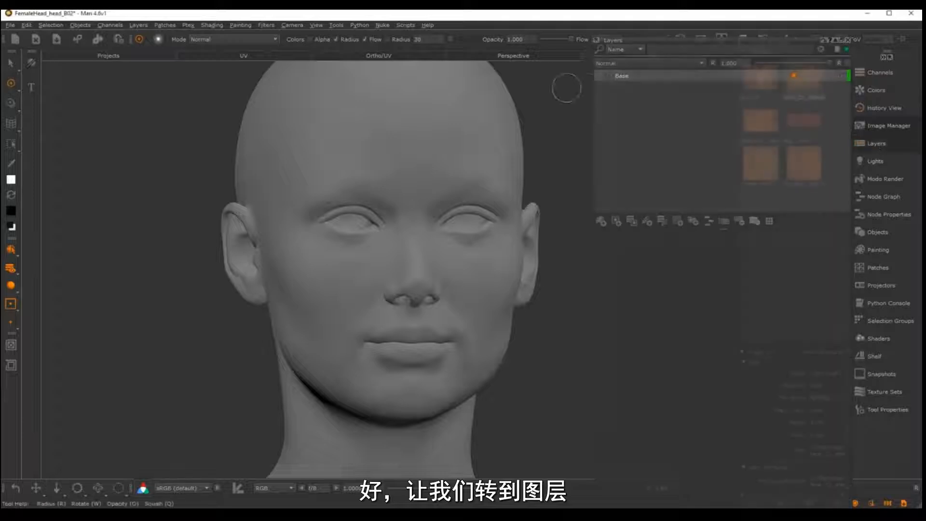
{"action": "left_click", "coordinate": [596, 42]}
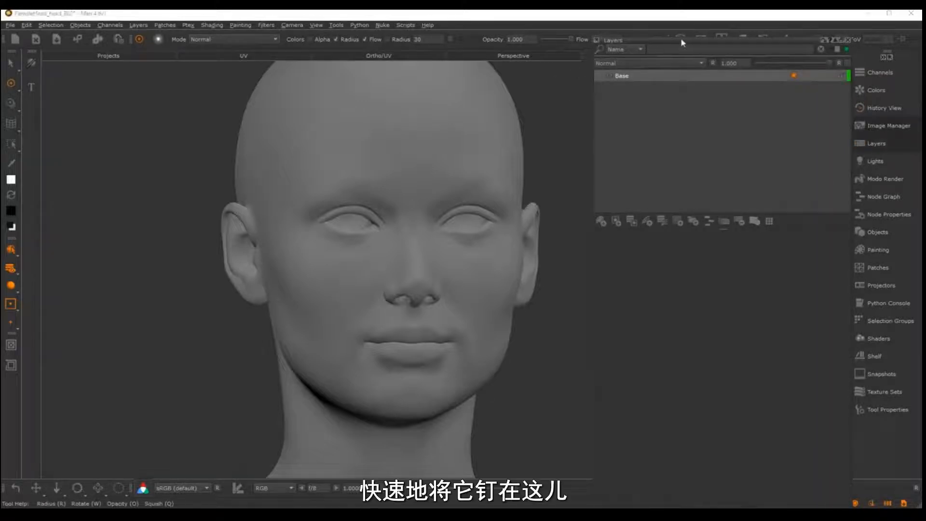
{"action": "left_click_drag", "start_coordinate": [652, 43], "coordinate": [568, 44]}
{"action": "left_click_drag", "start_coordinate": [499, 39], "coordinate": [549, 40]}
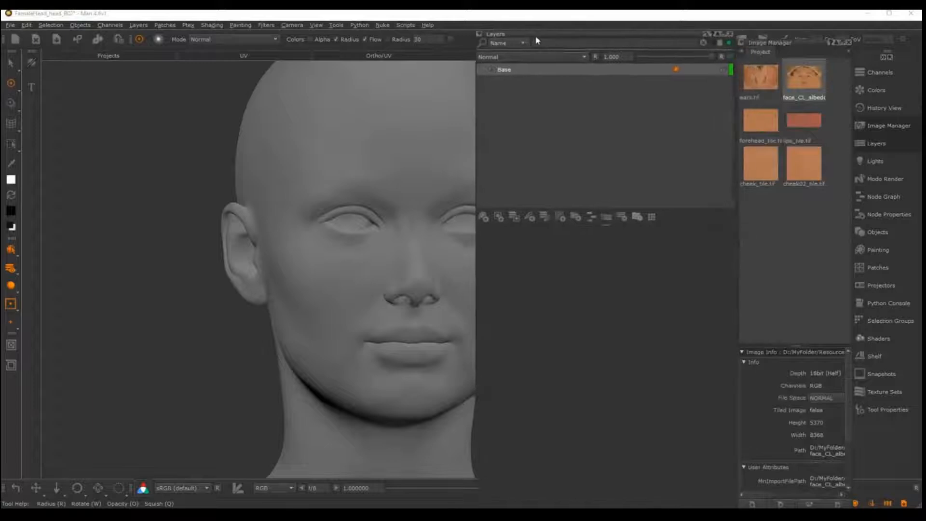
- Add a new paint layer above Base and name it facefront_col
{"action": "left_click_drag", "start_coordinate": [352, 267], "coordinate": [263, 278], "text": "alt"}
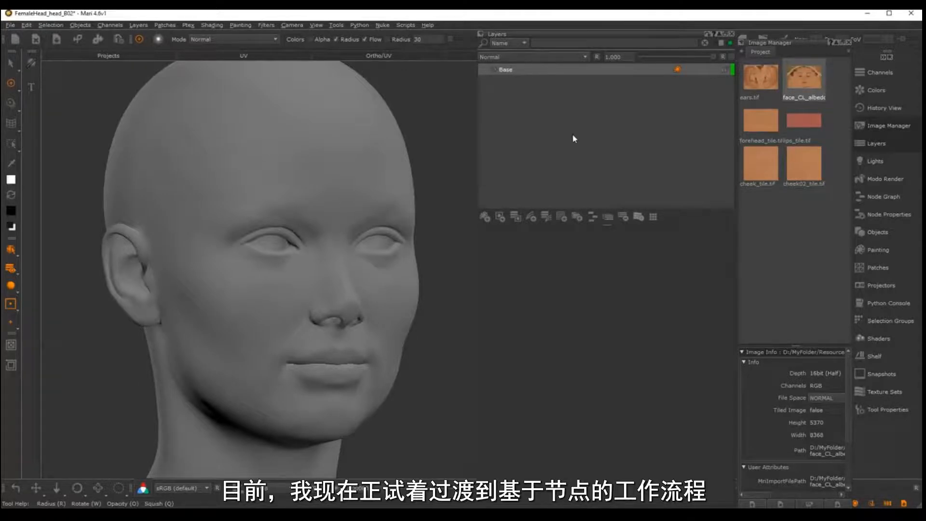
{"action": "left_click", "coordinate": [485, 218]}
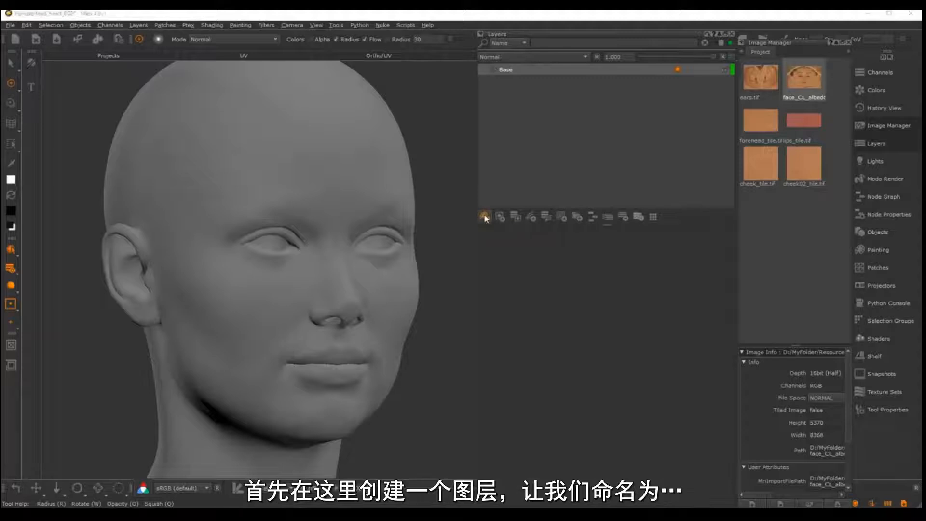
{"action": "double_click", "coordinate": [512, 70]}
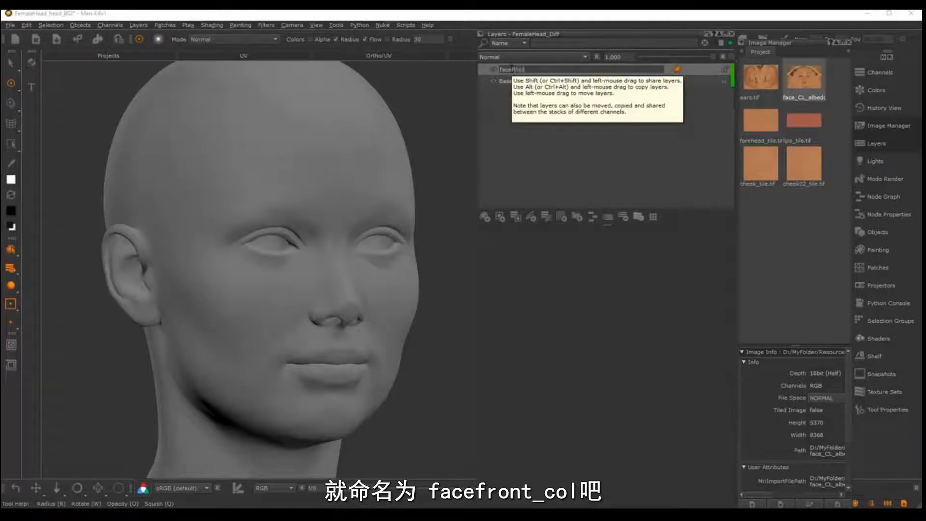
{"action": "type", "text": "facefront_col"}
{"action": "key", "text": "Return"}
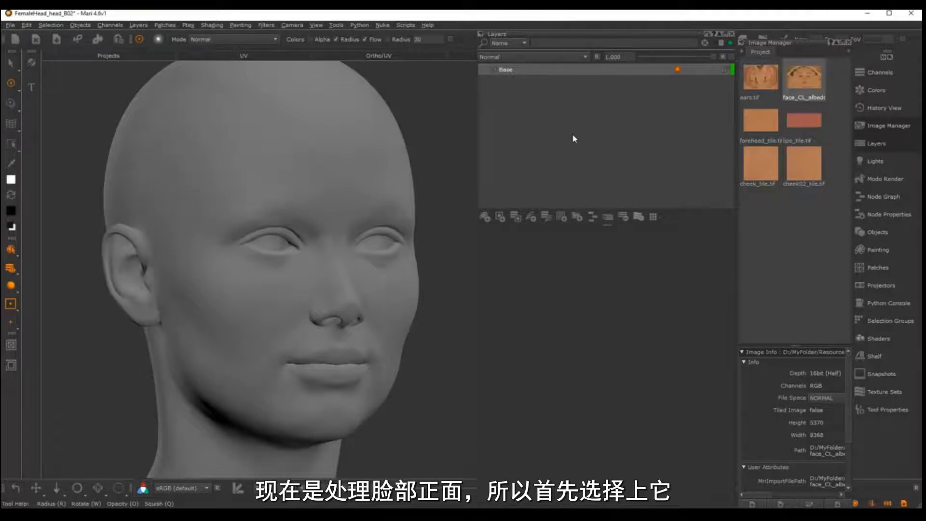
- Load the face_CL_albedo image into the viewport for Paint Through and turn the head to an exact front view
{"action": "left_click_drag", "start_coordinate": [804, 78], "coordinate": [402, 230]}
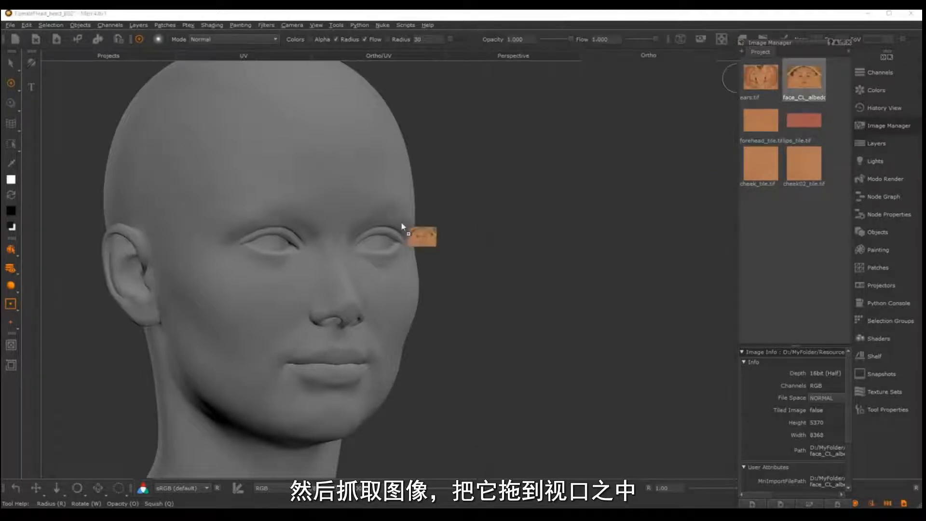
{"action": "right_click_drag", "start_coordinate": [552, 233], "coordinate": [572, 246], "text": "alt"}
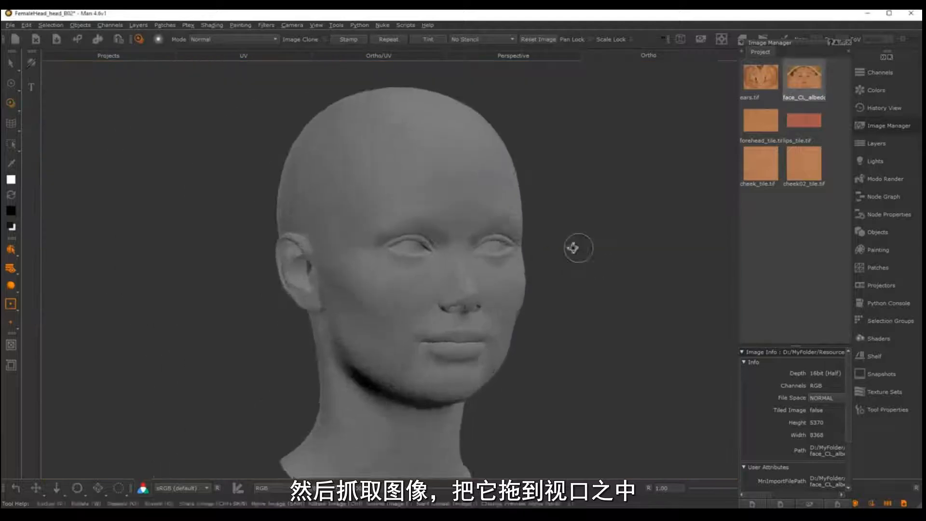
{"action": "left_click_drag", "start_coordinate": [573, 246], "coordinate": [489, 246], "text": "alt"}
{"action": "middle_click_drag", "start_coordinate": [592, 220], "coordinate": [570, 221], "text": "alt"}
{"action": "right_click_drag", "start_coordinate": [571, 221], "coordinate": [597, 223], "text": "alt"}
{"action": "left_click_drag", "start_coordinate": [596, 222], "coordinate": [590, 223], "text": "alt"}
{"action": "left_click_drag", "start_coordinate": [471, 239], "coordinate": [79, 250], "text": "ctrl+shift"}
- Compare close and distant views of the face to judge how camera distance affects projection resolution
{"action": "right_click_drag", "start_coordinate": [485, 265], "coordinate": [428, 282], "text": "alt"}
{"action": "middle_click_drag", "start_coordinate": [482, 279], "coordinate": [496, 217], "text": "alt"}
{"action": "right_click_drag", "start_coordinate": [496, 217], "coordinate": [482, 171], "text": "alt"}
{"action": "middle_click_drag", "start_coordinate": [481, 171], "coordinate": [492, 232], "text": "alt"}
{"action": "right_click_drag", "start_coordinate": [492, 231], "coordinate": [469, 233], "text": "alt"}
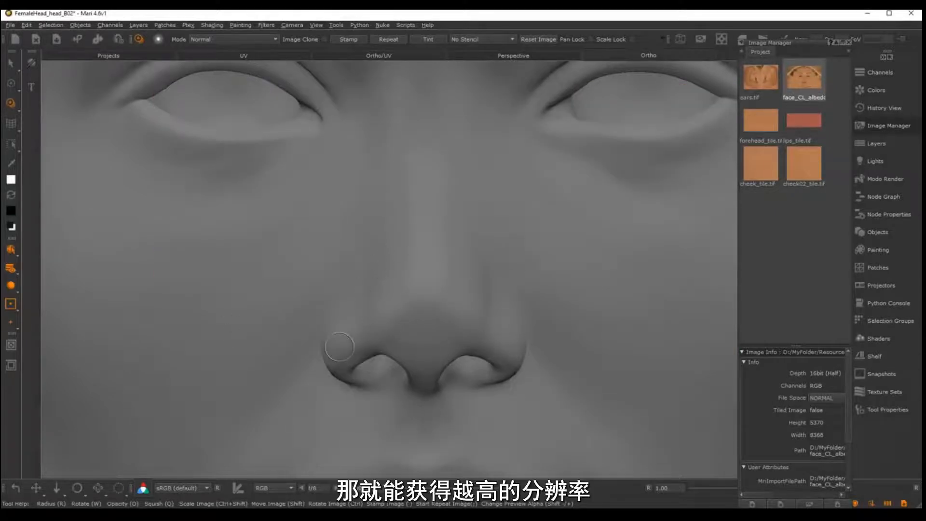
{"action": "right_click_drag", "start_coordinate": [540, 227], "coordinate": [400, 229], "text": "alt"}
{"action": "middle_click_drag", "start_coordinate": [400, 229], "coordinate": [369, 213], "text": "alt"}
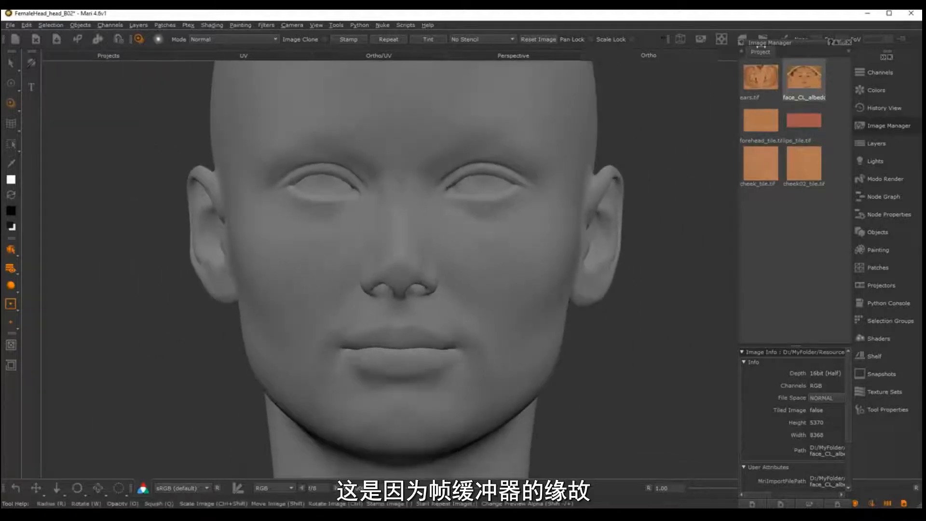
{"action": "left_click_drag", "start_coordinate": [276, 321], "coordinate": [484, 215], "text": "alt"}
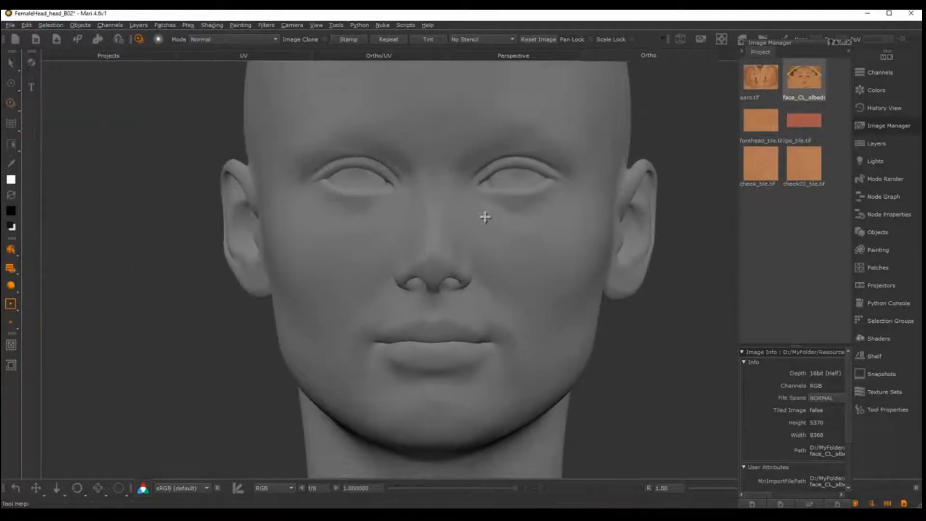
{"action": "right_click_drag", "start_coordinate": [483, 215], "coordinate": [471, 223], "text": "alt"}
{"action": "left_click_drag", "start_coordinate": [471, 223], "coordinate": [440, 231], "text": "alt"}
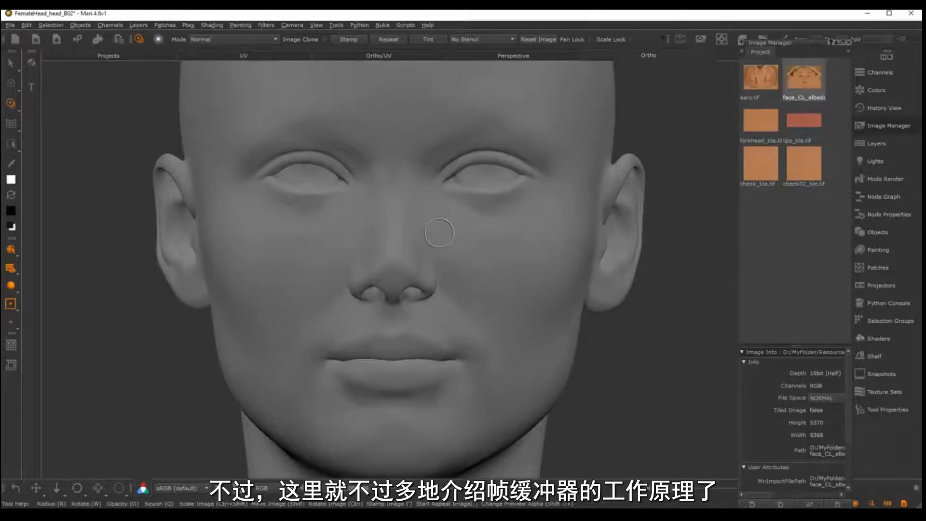
{"action": "mouse_move", "coordinate": [421, 236]}
{"action": "right_mouse_down", "text": "alt"}
{"action": "mouse_move", "coordinate": [382, 205]}
{"action": "mouse_move", "coordinate": [424, 207]}
{"action": "mouse_move", "coordinate": [273, 212]}
{"action": "right_mouse_up", "text": "alt"}
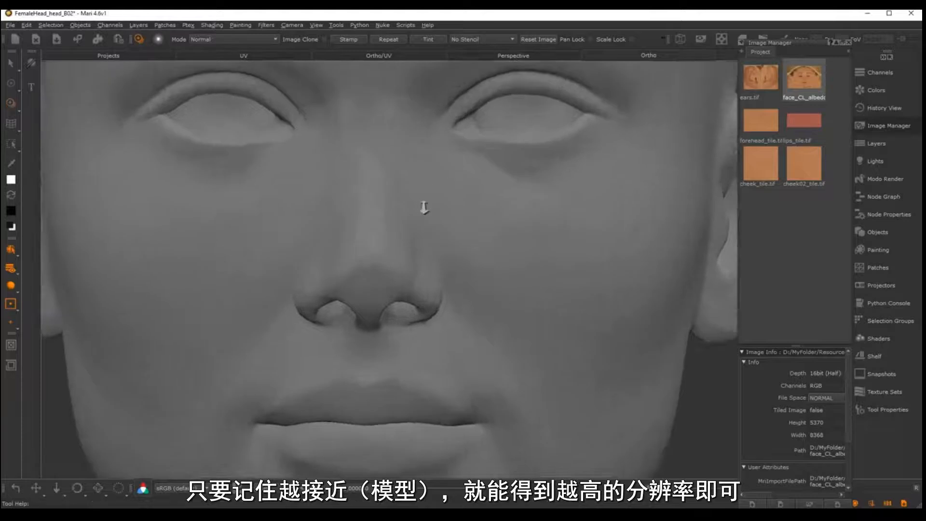
{"action": "mouse_move", "coordinate": [459, 254]}
{"action": "right_mouse_down", "text": "alt"}
{"action": "mouse_move", "coordinate": [481, 244]}
{"action": "mouse_move", "coordinate": [471, 254]}
{"action": "right_mouse_up", "text": "alt"}
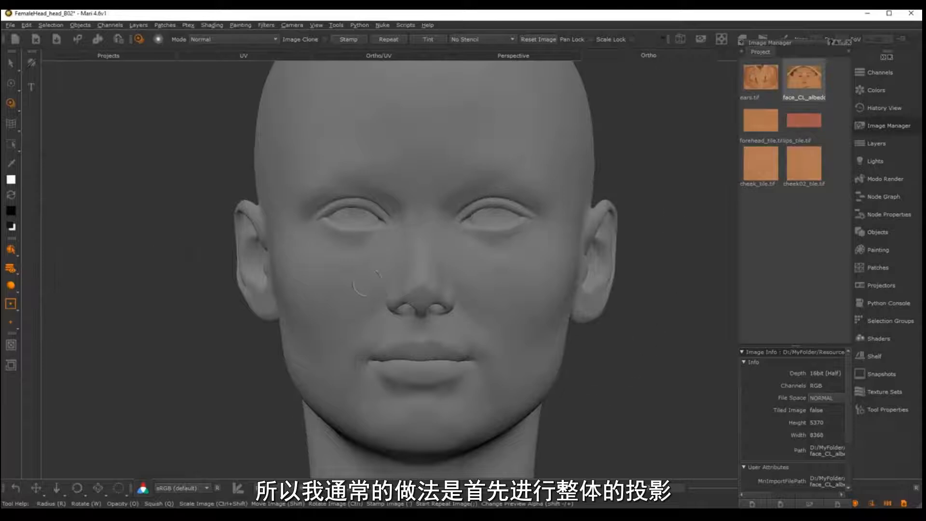
{"action": "right_click_drag", "start_coordinate": [373, 283], "coordinate": [424, 289], "text": "alt"}
{"action": "right_click_drag", "start_coordinate": [537, 286], "coordinate": [523, 304], "text": "alt"}
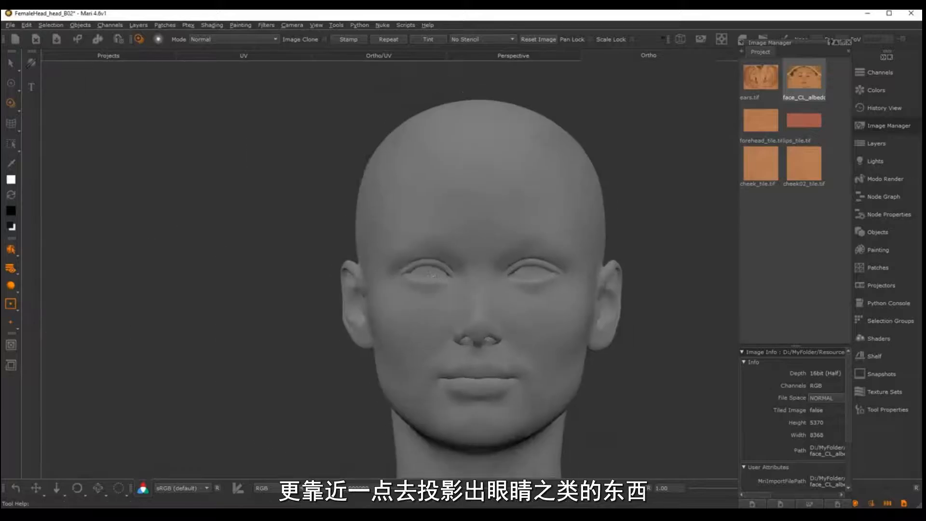
- Frame the front of the head from the forehead to the chin for an overall face projection
{"action": "middle_click_drag", "start_coordinate": [523, 304], "coordinate": [436, 262], "text": "alt"}
{"action": "right_click_drag", "start_coordinate": [436, 262], "coordinate": [422, 242], "text": "alt"}
{"action": "middle_click_drag", "start_coordinate": [423, 242], "coordinate": [488, 236], "text": "alt"}
{"action": "right_click_drag", "start_coordinate": [488, 237], "coordinate": [485, 238], "text": "alt"}
{"action": "middle_click_drag", "start_coordinate": [486, 238], "coordinate": [473, 240], "text": "alt"}
{"action": "right_click_drag", "start_coordinate": [473, 240], "coordinate": [474, 242], "text": "alt"}
{"action": "middle_click_drag", "start_coordinate": [474, 240], "coordinate": [484, 248], "text": "alt"}
{"action": "right_click_drag", "start_coordinate": [484, 248], "coordinate": [492, 245], "text": "alt"}
{"action": "middle_click_drag", "start_coordinate": [492, 245], "coordinate": [486, 246], "text": "alt"}
{"action": "right_click_drag", "start_coordinate": [486, 246], "coordinate": [477, 246], "text": "alt"}
{"action": "middle_click_drag", "start_coordinate": [478, 246], "coordinate": [482, 244], "text": "alt"}
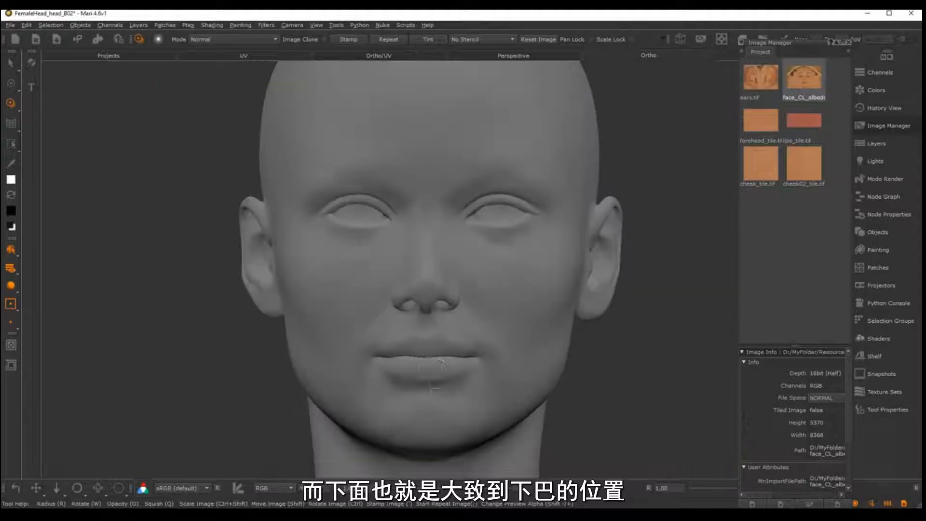
{"action": "mouse_move", "coordinate": [433, 365]}
{"action": "middle_mouse_down", "text": "alt"}
{"action": "mouse_move", "coordinate": [446, 363]}
{"action": "mouse_move", "coordinate": [427, 380]}
{"action": "middle_mouse_up", "text": "alt"}
{"action": "right_click_drag", "start_coordinate": [428, 381], "coordinate": [453, 387], "text": "alt"}
{"action": "middle_click_drag", "start_coordinate": [452, 387], "coordinate": [442, 386], "text": "alt"}
- Close the Image Manager, then enlarge the face image over the head with a more transparent preview
{"action": "left_click_drag", "start_coordinate": [518, 309], "coordinate": [496, 305], "text": "shift"}
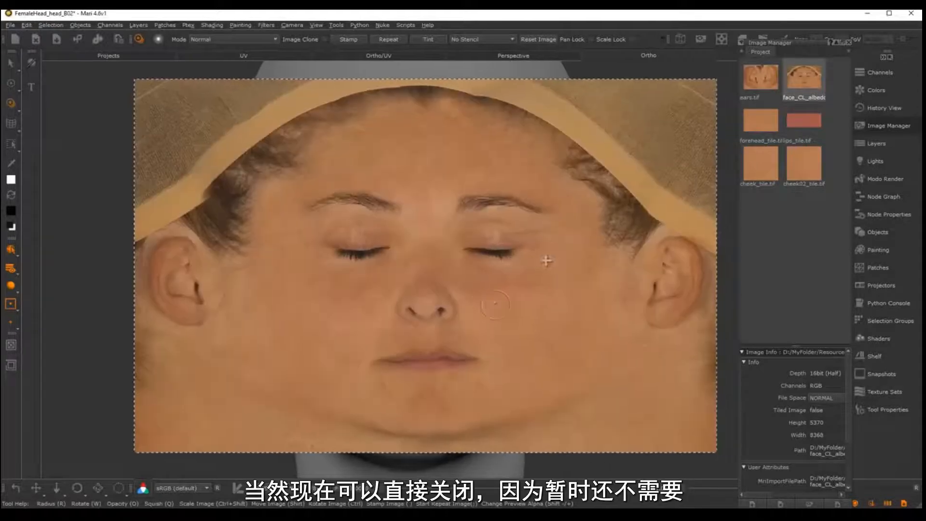
{"action": "left_click", "coordinate": [850, 45]}
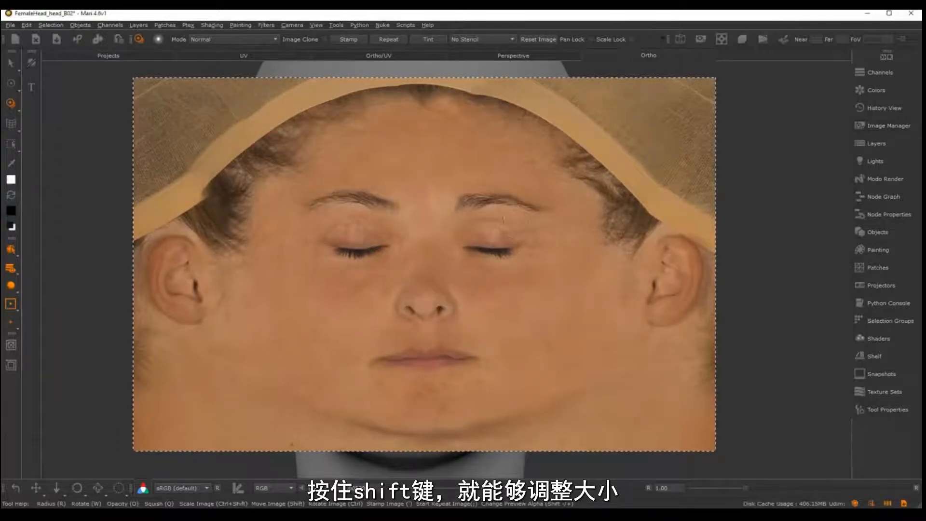
{"action": "left_click_drag", "start_coordinate": [436, 261], "coordinate": [452, 274], "text": "ctrl+shift"}
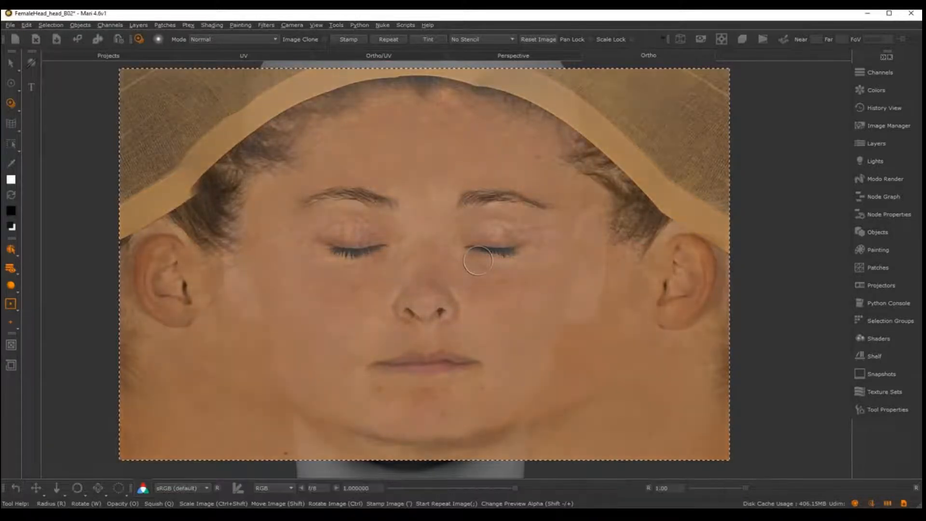
{"action": "key", "text": "minus"}
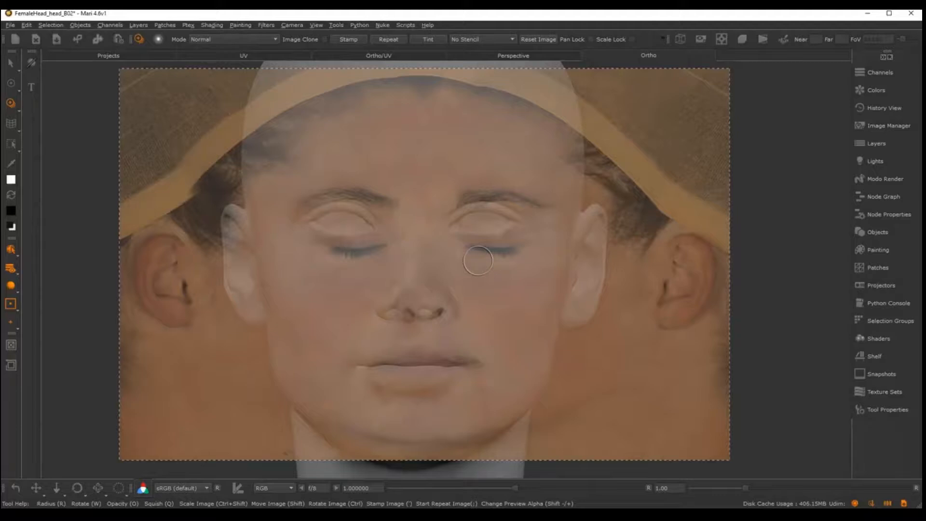
- Move and scale the semi-transparent face image to match its nose and mouth to those of the model
{"action": "left_click_drag", "start_coordinate": [527, 287], "coordinate": [521, 313], "text": "shift"}
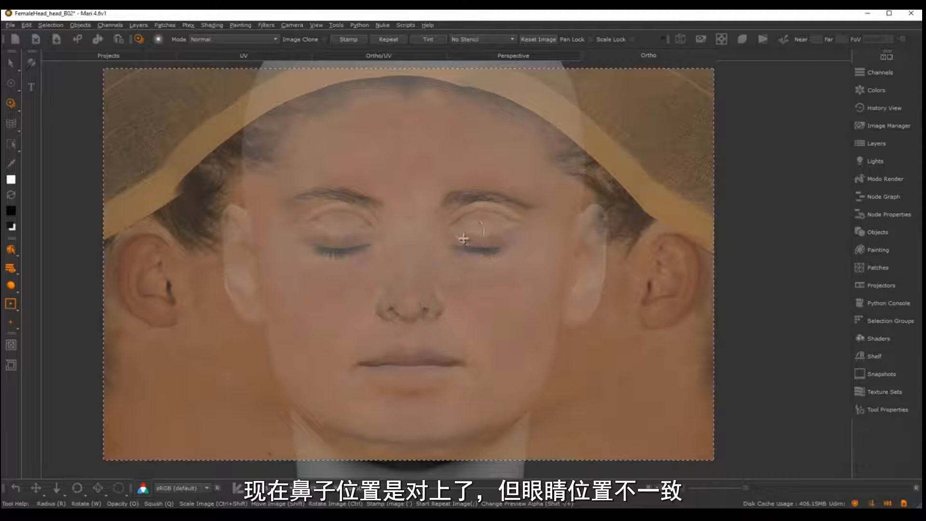
{"action": "left_click_drag", "start_coordinate": [483, 297], "coordinate": [504, 312], "text": "ctrl+shift"}
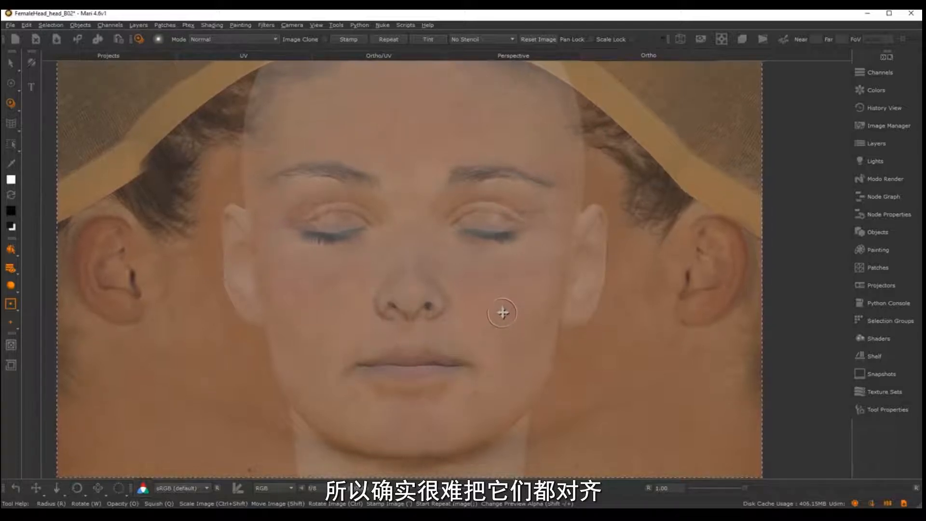
{"action": "left_click_drag", "start_coordinate": [498, 306], "coordinate": [490, 331], "text": "ctrl+shift"}
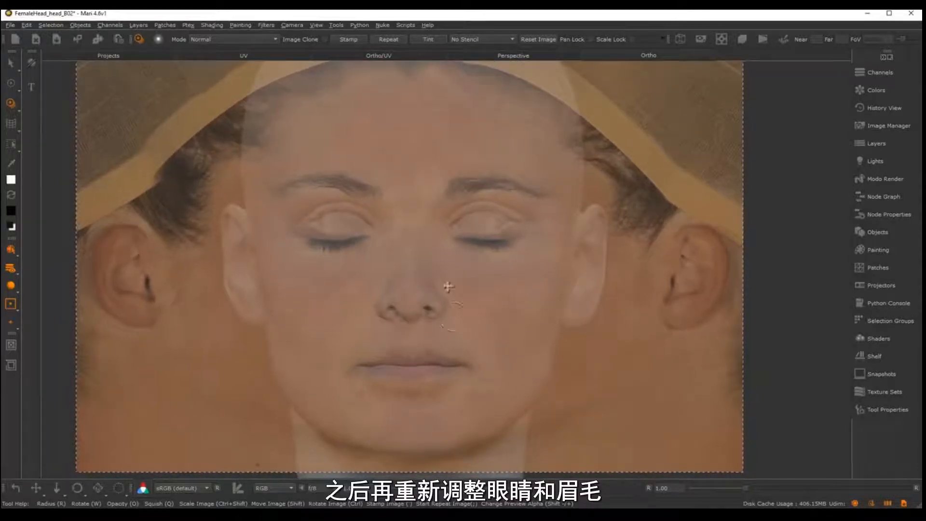
{"action": "left_click_drag", "start_coordinate": [494, 321], "coordinate": [493, 322], "text": "shift"}
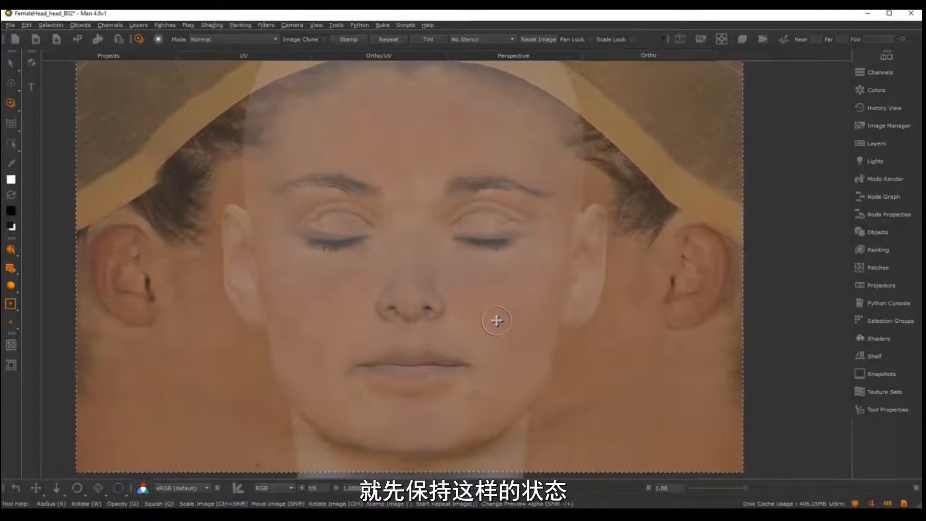
- Choose the super-soft brush from the Basic Brushes and enlarge its radius
{"action": "key", "text": "space"}
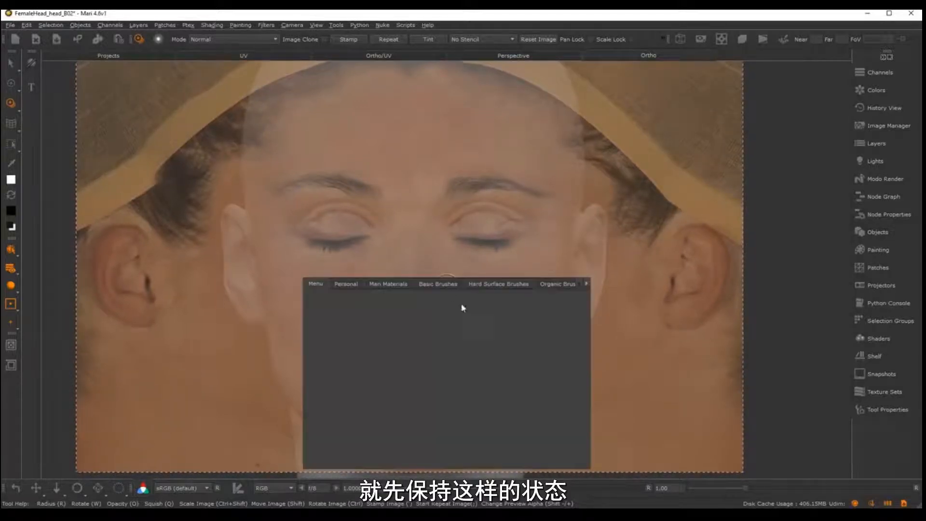
{"action": "left_click", "coordinate": [435, 284]}
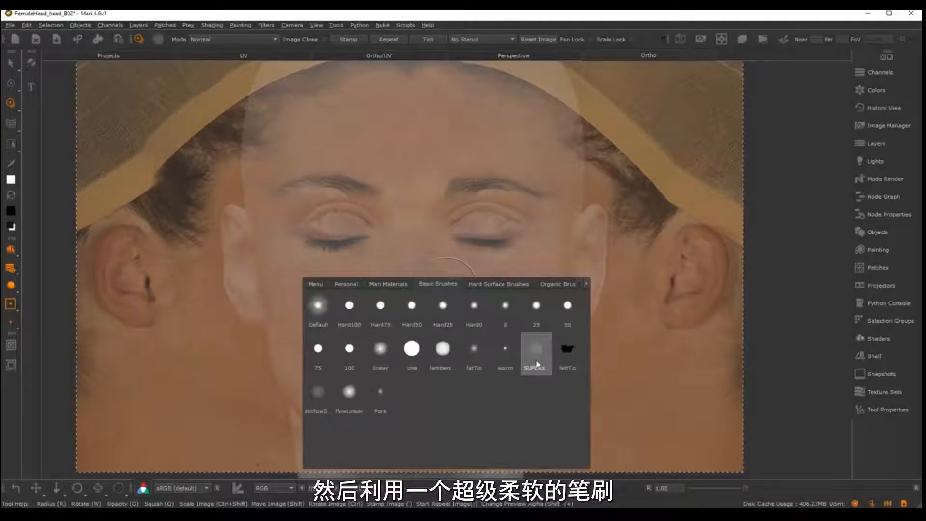
{"action": "left_click", "coordinate": [536, 365]}
{"action": "left_click_drag", "start_coordinate": [426, 307], "coordinate": [472, 299]}
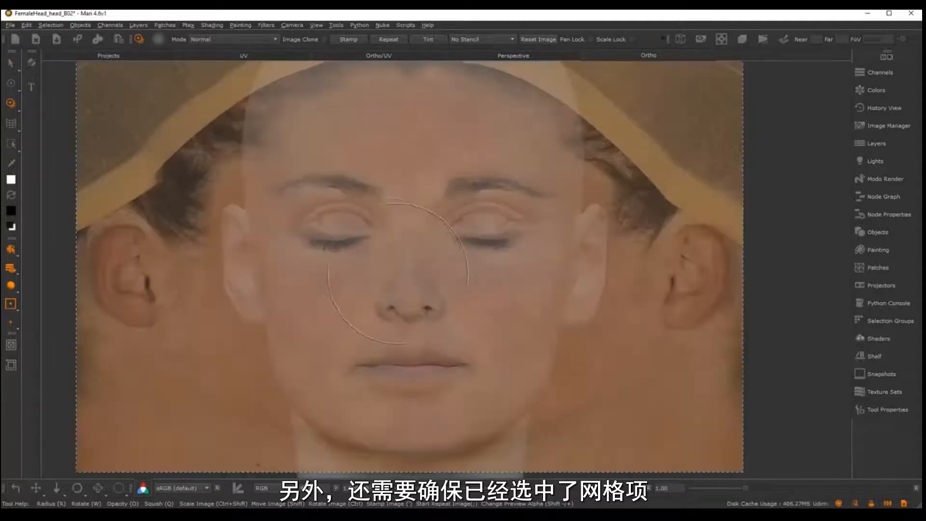
- Select the front face region of the head mesh and return to Paint Through
{"action": "key", "text": "s"}
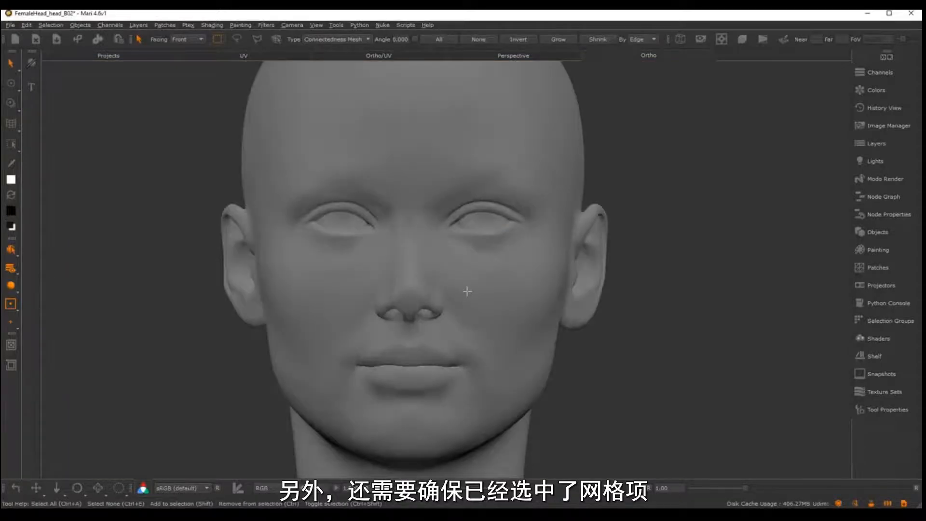
{"action": "left_click", "coordinate": [466, 294]}
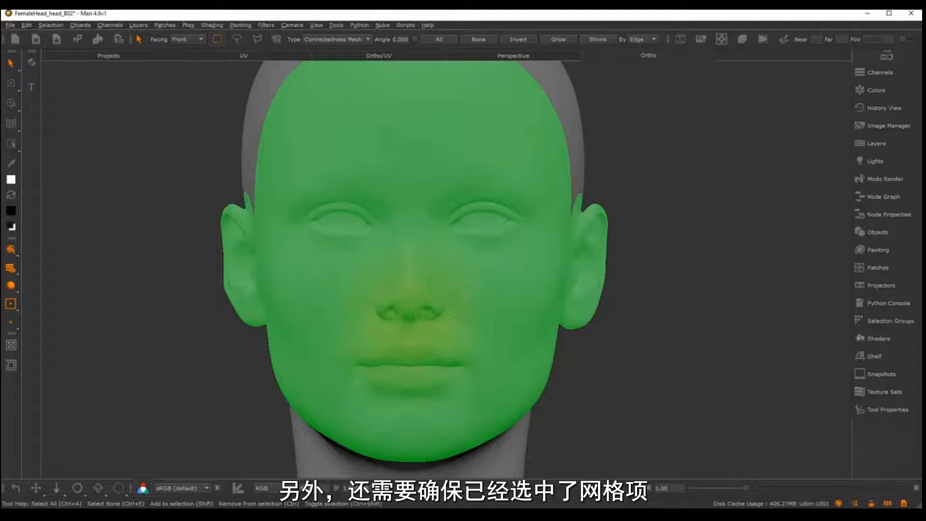
{"action": "key", "text": "t"}
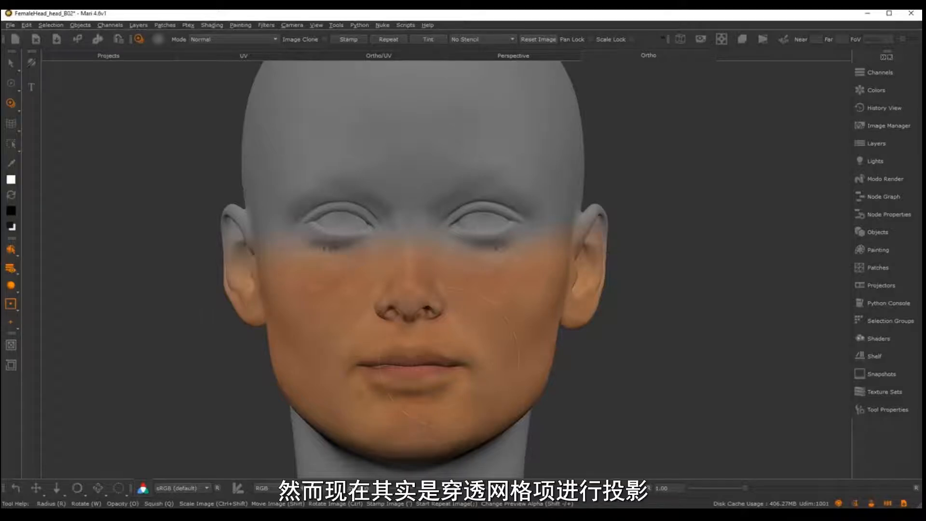
- Paint the projected albedo over the lower face, from just below the eyes to the chin, and bake it
{"action": "left_click_drag", "start_coordinate": [449, 358], "coordinate": [470, 354]}
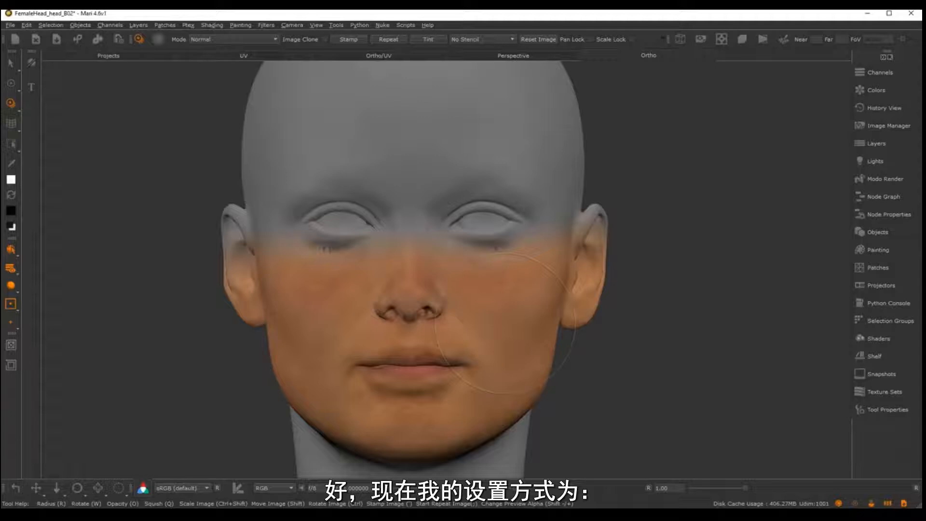
{"action": "left_click_drag", "start_coordinate": [505, 323], "coordinate": [477, 271]}
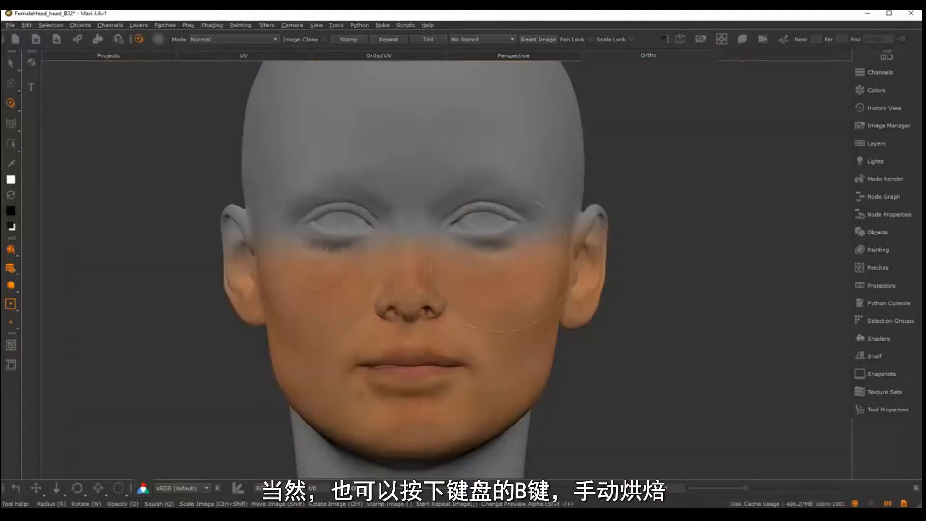
{"action": "mouse_move", "coordinate": [501, 261]}
{"action": "middle_mouse_down", "text": "alt"}
{"action": "mouse_move", "coordinate": [514, 232]}
{"action": "mouse_move", "coordinate": [509, 251]}
{"action": "middle_mouse_up", "text": "alt"}
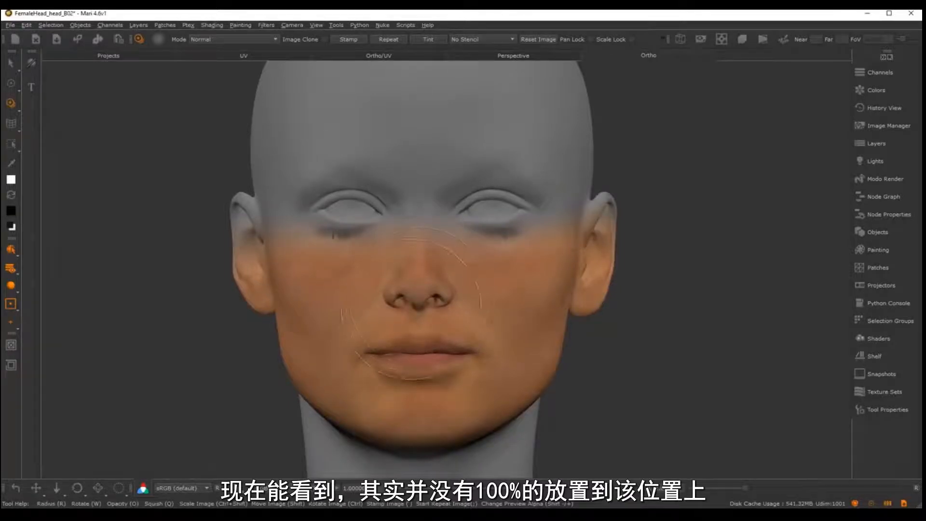
- Realign the face image with the model's eyes and paint it over both eyes, the eyebrows and the forehead
{"action": "middle_click_drag", "start_coordinate": [503, 229], "coordinate": [495, 322], "text": "alt"}
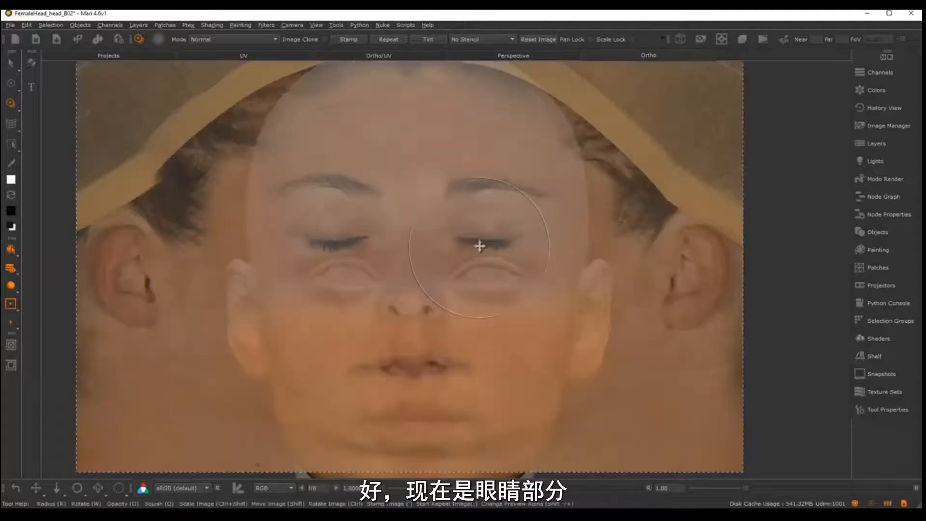
{"action": "mouse_move", "coordinate": [485, 192]}
{"action": "left_mouse_down", "text": "shift"}
{"action": "mouse_move", "coordinate": [484, 243]}
{"action": "mouse_move", "coordinate": [502, 244]}
{"action": "left_mouse_up", "text": "shift"}
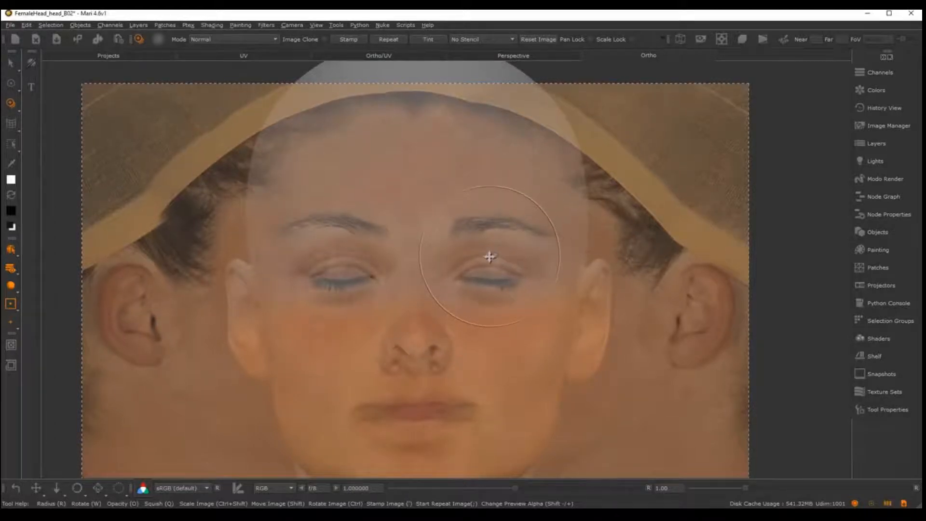
{"action": "mouse_move", "coordinate": [494, 258]}
{"action": "left_mouse_down", "text": "shift"}
{"action": "mouse_move", "coordinate": [485, 222]}
{"action": "mouse_move", "coordinate": [493, 255]}
{"action": "left_mouse_up", "text": "shift"}
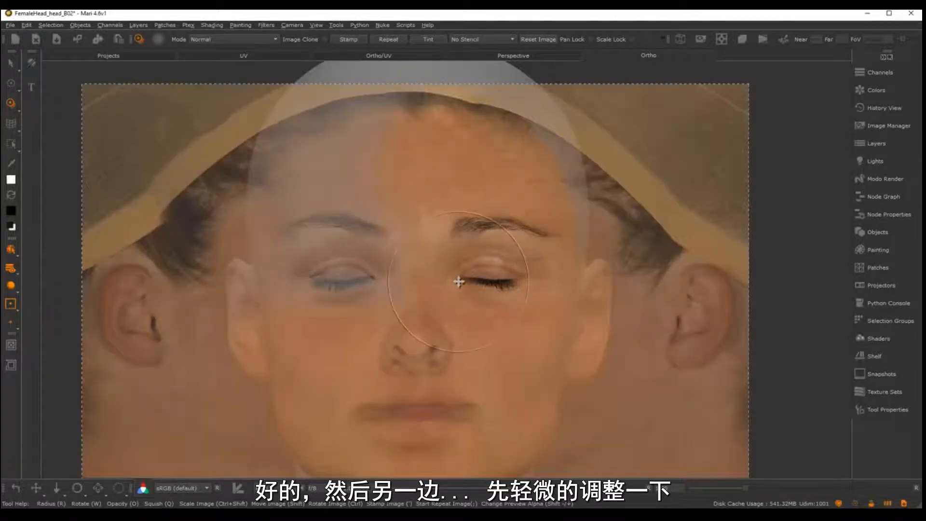
{"action": "left_click_drag", "start_coordinate": [459, 281], "coordinate": [453, 279], "text": "shift"}
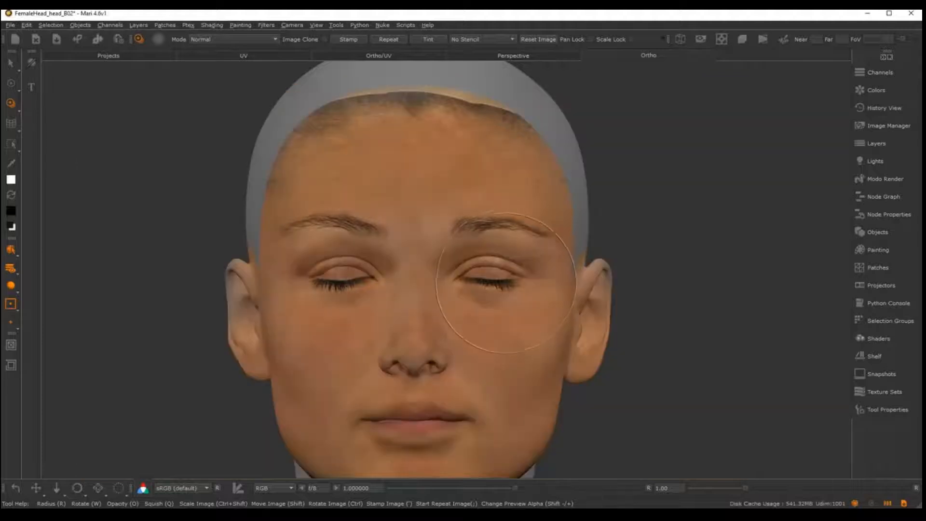
- Examine the projected skin along the side of the face in profile and switch to the Paint tool
{"action": "middle_click_drag", "start_coordinate": [506, 282], "coordinate": [520, 226], "text": "alt"}
{"action": "left_click_drag", "start_coordinate": [530, 234], "coordinate": [629, 262], "text": "alt"}
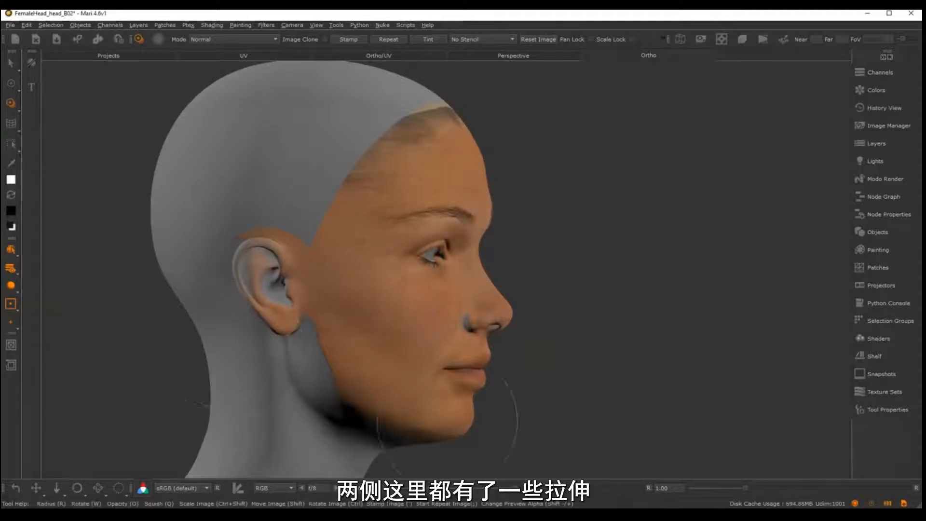
{"action": "mouse_move", "coordinate": [533, 275]}
{"action": "left_mouse_down", "text": "alt"}
{"action": "mouse_move", "coordinate": [553, 275]}
{"action": "mouse_move", "coordinate": [568, 257]}
{"action": "mouse_move", "coordinate": [556, 254]}
{"action": "left_mouse_up", "text": "alt"}
{"action": "middle_click_drag", "start_coordinate": [556, 254], "coordinate": [590, 227], "text": "alt"}
{"action": "right_click_drag", "start_coordinate": [589, 227], "coordinate": [609, 207], "text": "alt"}
{"action": "mouse_move", "coordinate": [609, 207]}
{"action": "left_mouse_down", "text": "alt"}
{"action": "mouse_move", "coordinate": [605, 198]}
{"action": "mouse_move", "coordinate": [595, 209]}
{"action": "left_mouse_up", "text": "alt"}
{"action": "right_click_drag", "start_coordinate": [595, 210], "coordinate": [593, 173], "text": "alt"}
{"action": "middle_click_drag", "start_coordinate": [593, 173], "coordinate": [599, 166], "text": "alt"}
{"action": "right_click_drag", "start_coordinate": [599, 165], "coordinate": [606, 181], "text": "alt"}
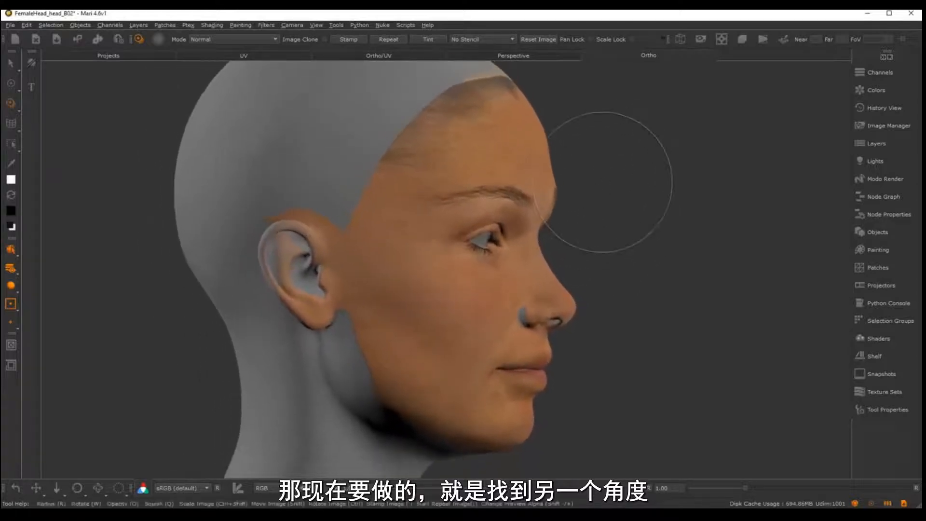
{"action": "middle_click_drag", "start_coordinate": [605, 182], "coordinate": [608, 189], "text": "alt"}
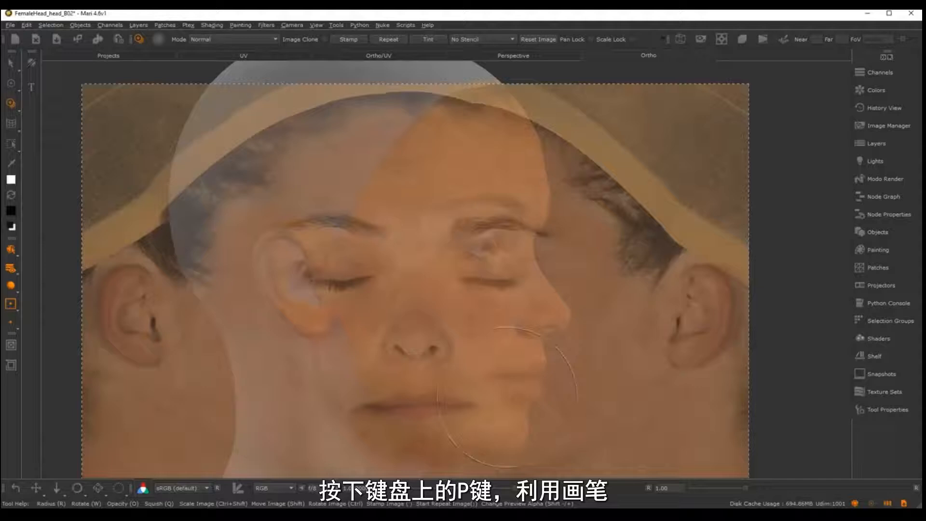
{"action": "key", "text": "p"}
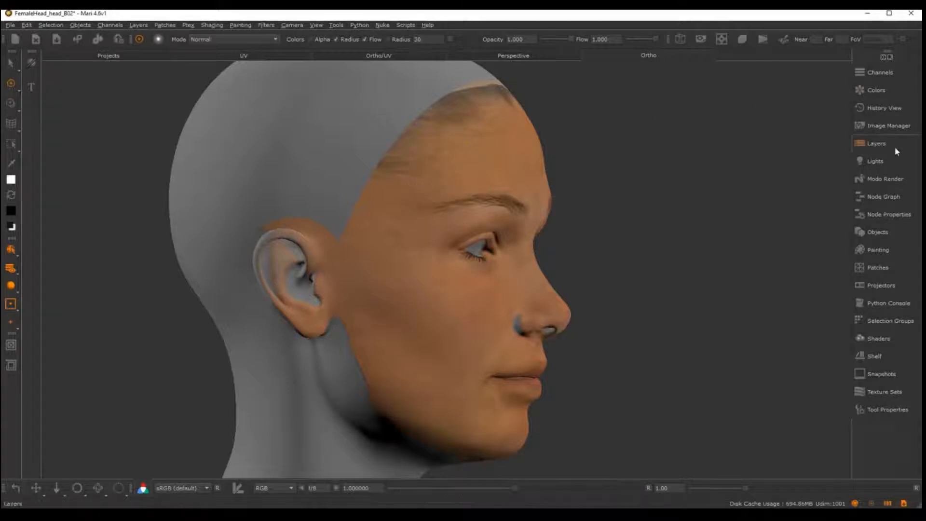
- Add a new paint layer above faceFront_col and name it faceR_col
{"action": "left_click", "coordinate": [879, 142]}
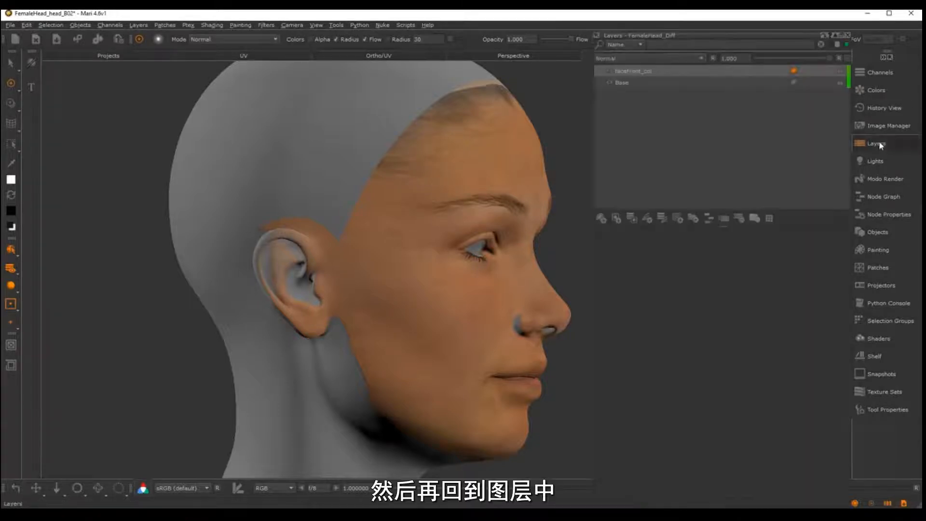
{"action": "left_click", "coordinate": [601, 218]}
{"action": "double_click", "coordinate": [627, 71]}
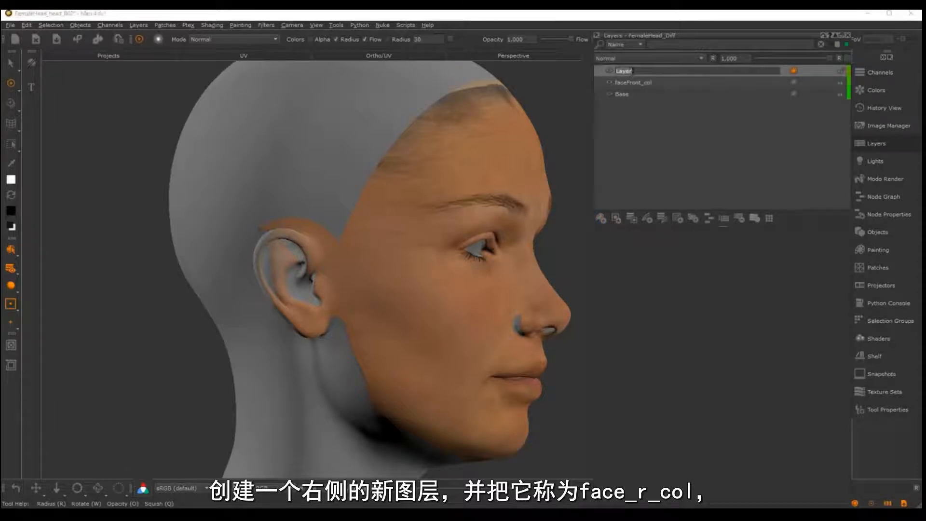
{"action": "type", "text": "face"}
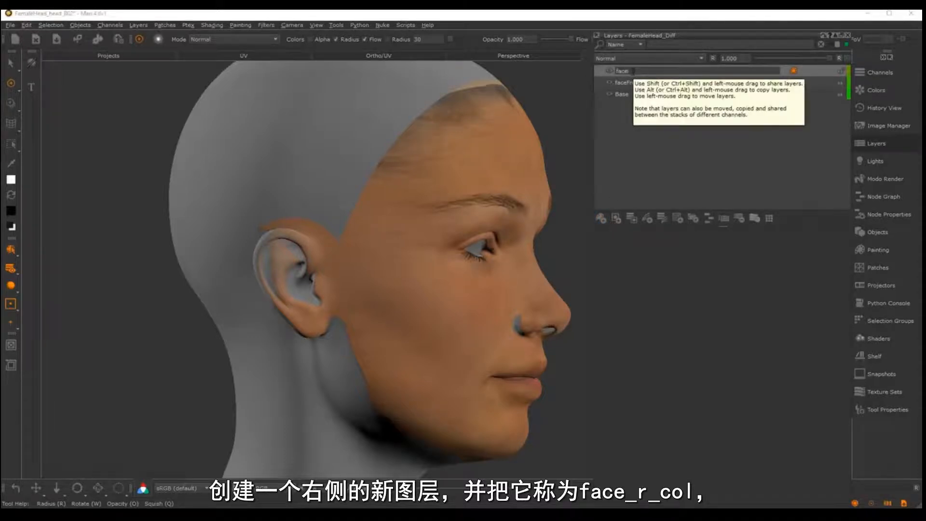
{"action": "type", "text": "R_col"}
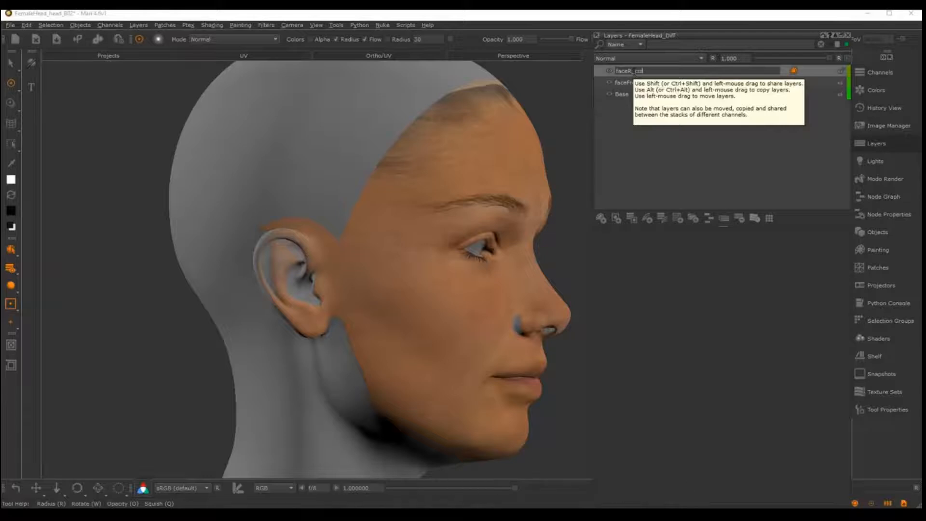
{"action": "key", "text": "Return"}
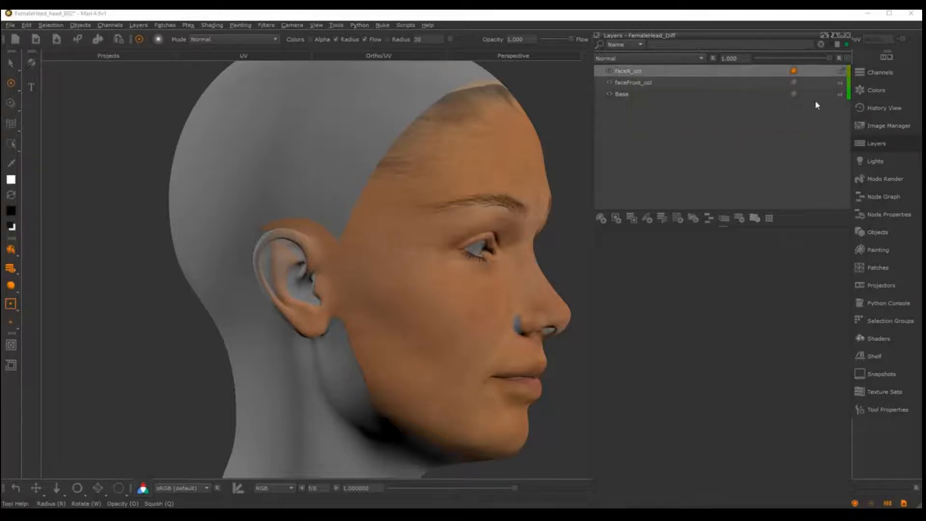
{"action": "left_click", "coordinate": [846, 36]}
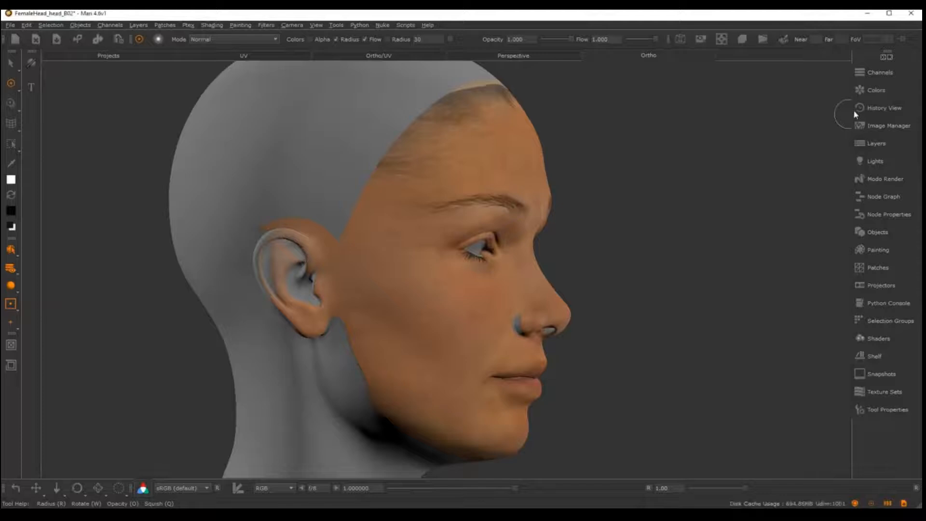
- Load the face_CL_albedo image into Paint Through and move and scale it to match the head's right eye, eyebrow and ear
{"action": "left_click", "coordinate": [883, 126]}
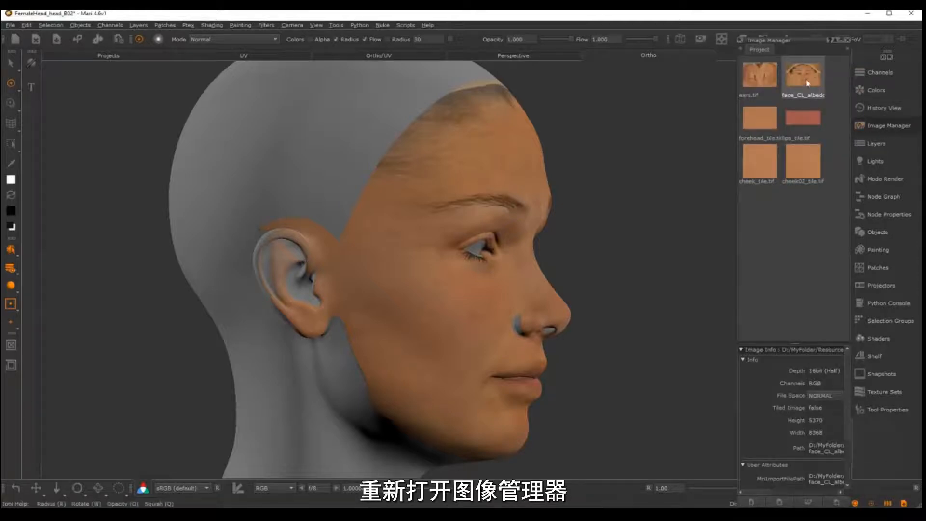
{"action": "left_click_drag", "start_coordinate": [779, 118], "coordinate": [480, 227]}
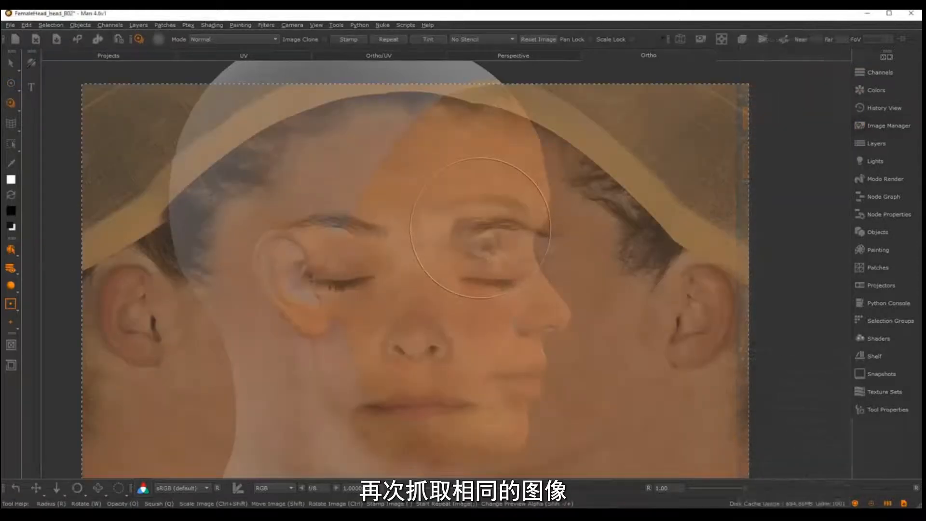
{"action": "mouse_move", "coordinate": [294, 281]}
{"action": "left_mouse_down", "text": "shift"}
{"action": "mouse_move", "coordinate": [451, 250]}
{"action": "mouse_move", "coordinate": [434, 246]}
{"action": "left_mouse_up", "text": "shift"}
{"action": "left_click_drag", "start_coordinate": [518, 217], "coordinate": [490, 208], "text": "ctrl+shift"}
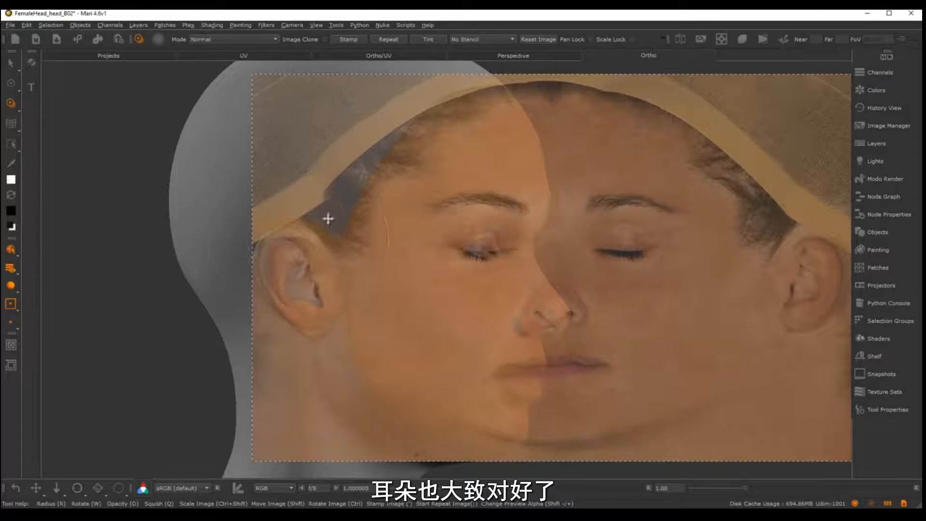
{"action": "left_click_drag", "start_coordinate": [469, 205], "coordinate": [471, 209], "text": "ctrl+shift"}
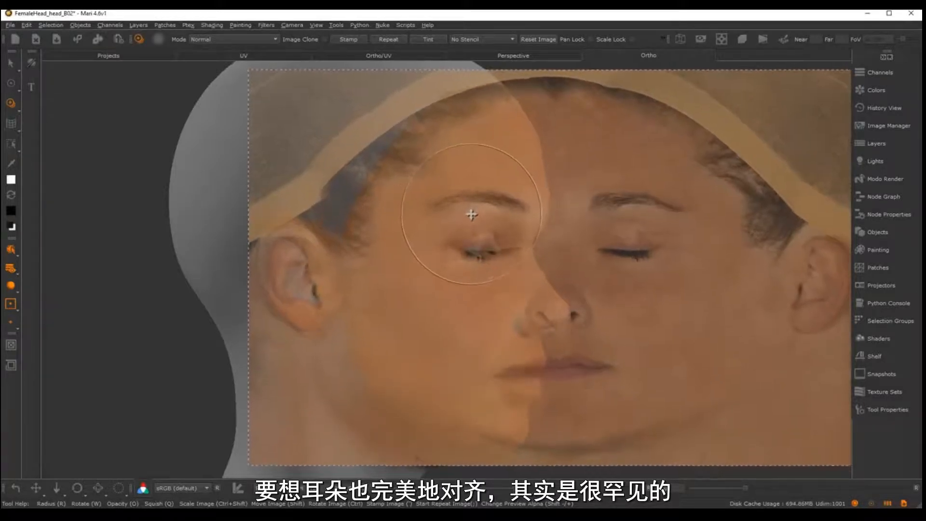
{"action": "left_click_drag", "start_coordinate": [471, 215], "coordinate": [472, 217], "text": "shift"}
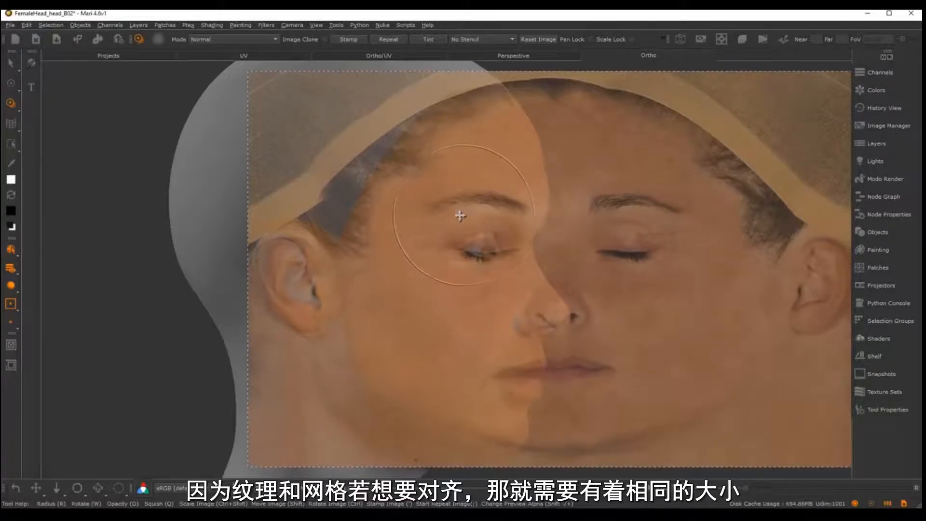
- Paint the aligned image over the right ear, hairline and side of the face, and bake the projection
{"action": "key", "text": "shift+minus"}
{"action": "key", "text": "shift+plus"}
{"action": "key", "text": "shift+minus"}
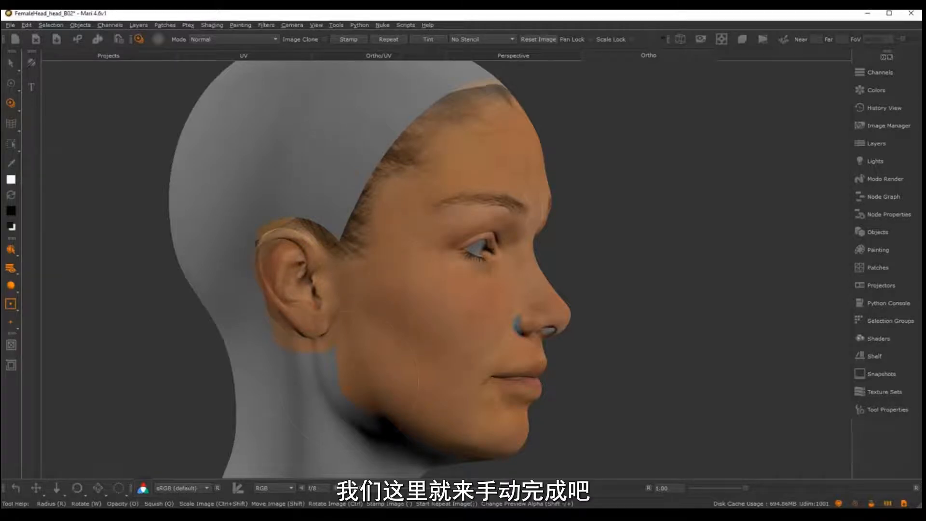
{"action": "key", "text": "b"}
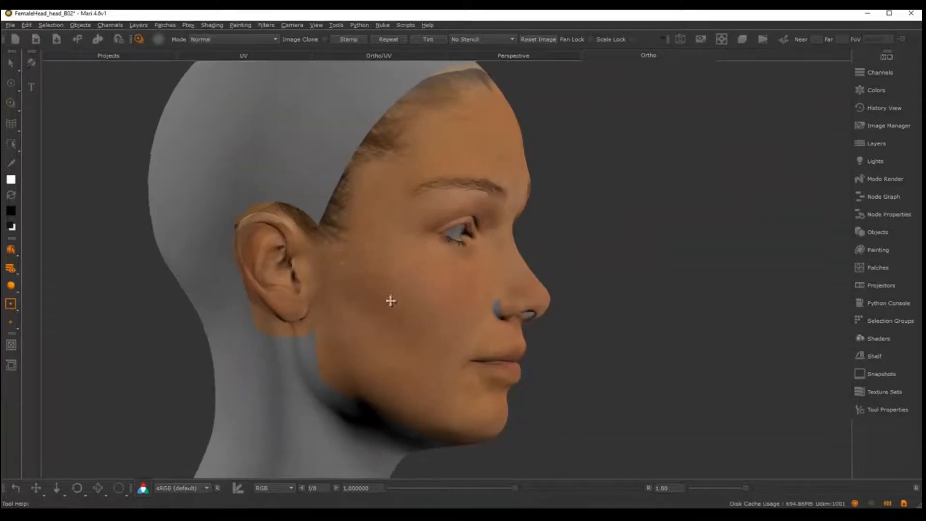
{"action": "mouse_move", "coordinate": [446, 295]}
{"action": "middle_mouse_down"}
{"action": "mouse_move", "coordinate": [347, 289]}
{"action": "mouse_move", "coordinate": [372, 331]}
{"action": "mouse_move", "coordinate": [419, 249]}
{"action": "mouse_move", "coordinate": [411, 279]}
{"action": "middle_mouse_up"}
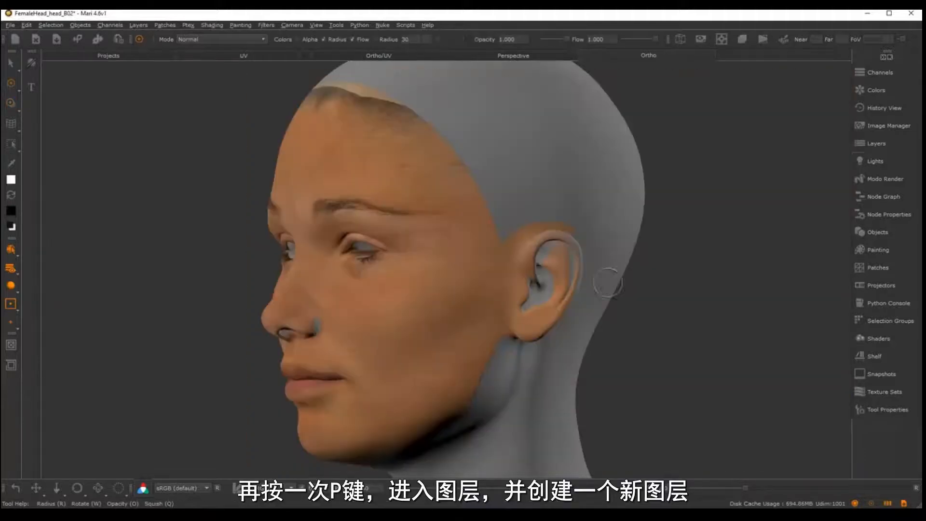
- Return to the Paint tool and add a paint layer named faceL_col for the other side of the head
{"action": "key", "text": "p"}
{"action": "left_click", "coordinate": [886, 143]}
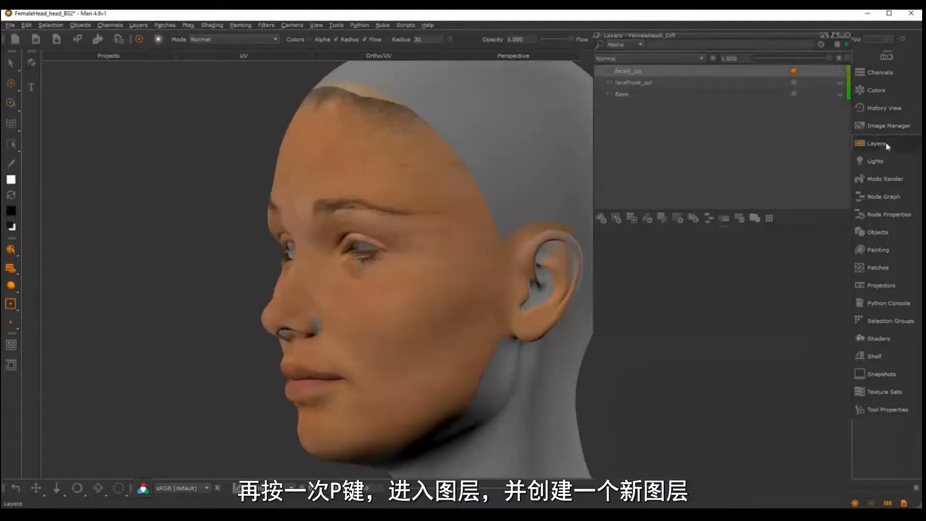
{"action": "left_click", "coordinate": [601, 218]}
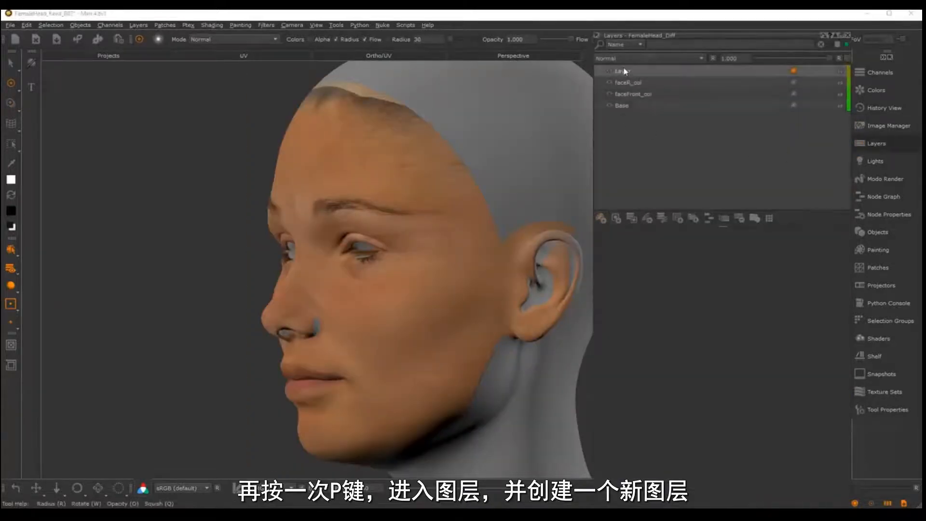
{"action": "double_click", "coordinate": [624, 71]}
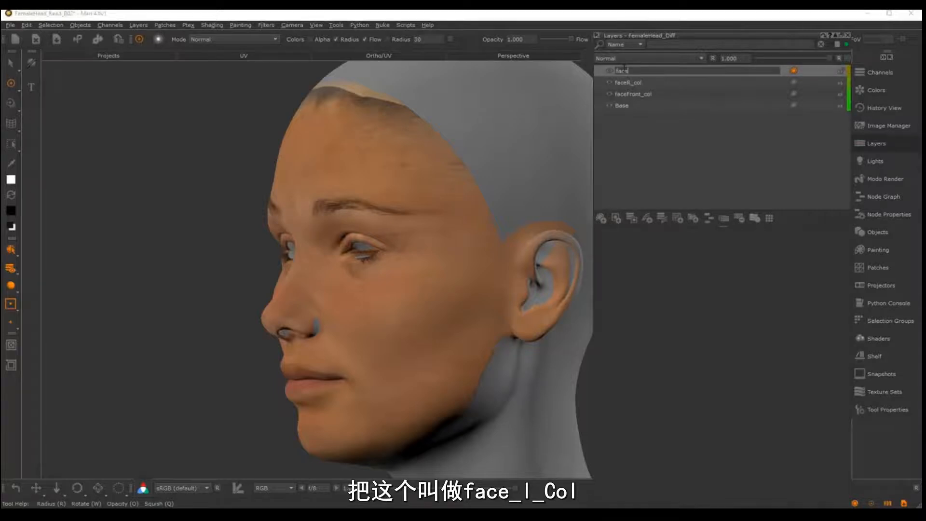
{"action": "key", "text": "Return"}
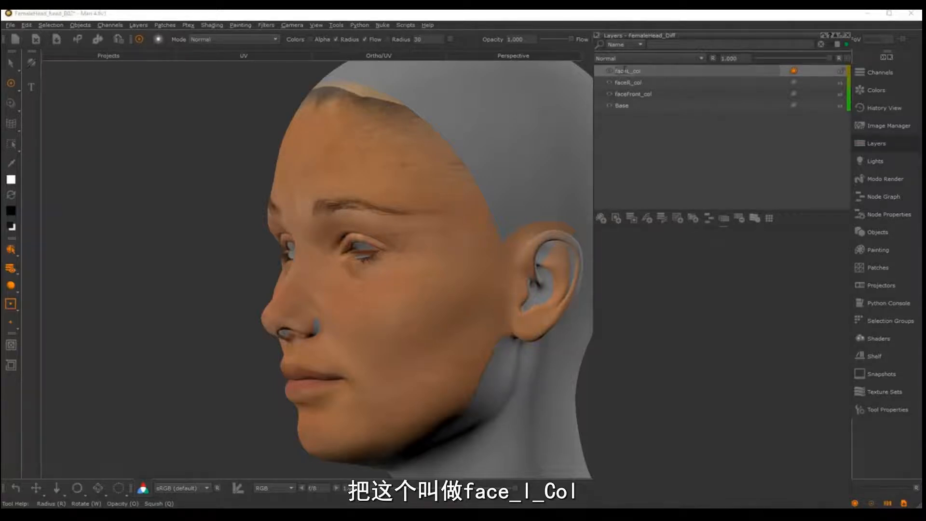
{"action": "left_click", "coordinate": [849, 36]}
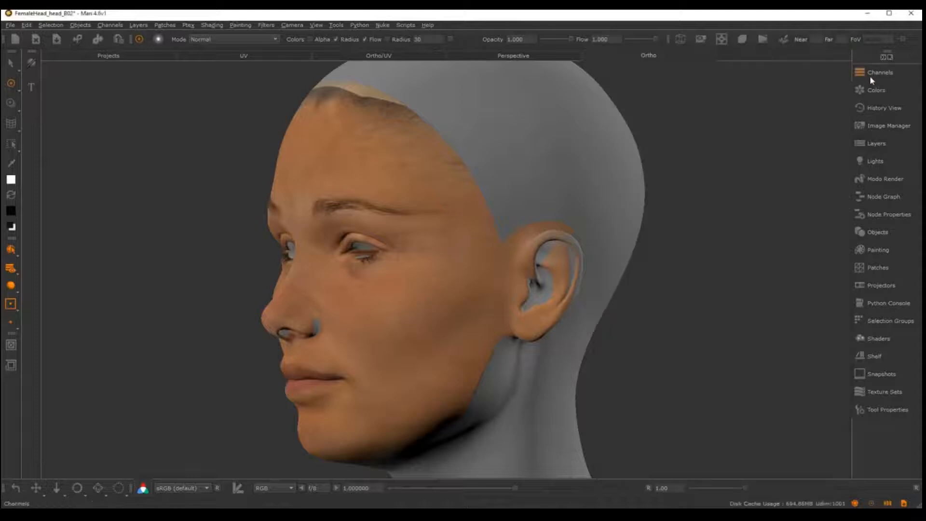
- Load the face_CL_albedo image into Paint Through again and fit it to the head's left eye, eyebrow and ear
{"action": "left_click", "coordinate": [871, 75]}
{"action": "left_click", "coordinate": [876, 71]}
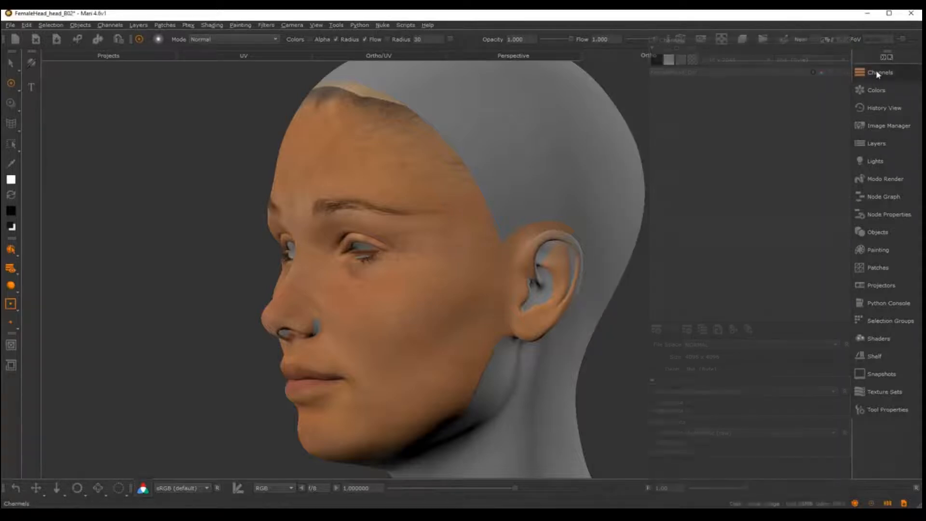
{"action": "left_click", "coordinate": [880, 126]}
{"action": "left_click_drag", "start_coordinate": [803, 75], "coordinate": [548, 221]}
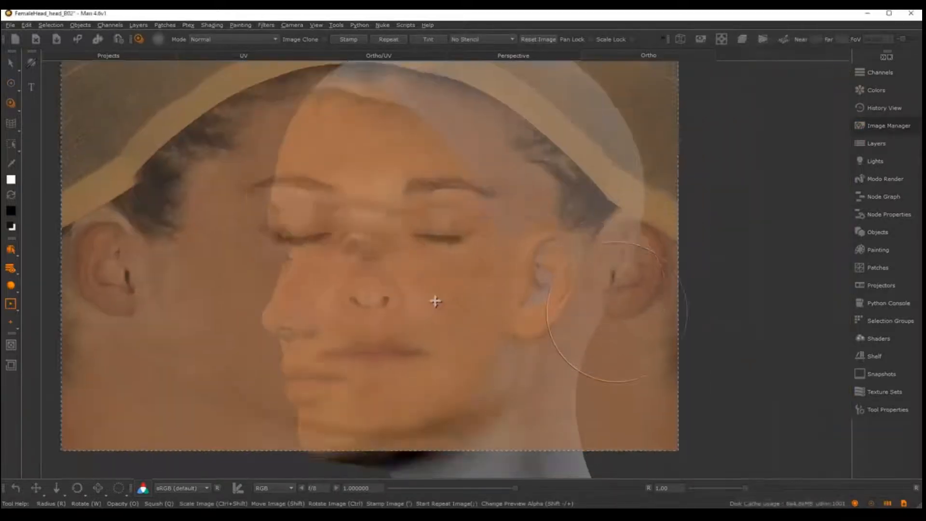
{"action": "left_click_drag", "start_coordinate": [436, 302], "coordinate": [467, 347]}
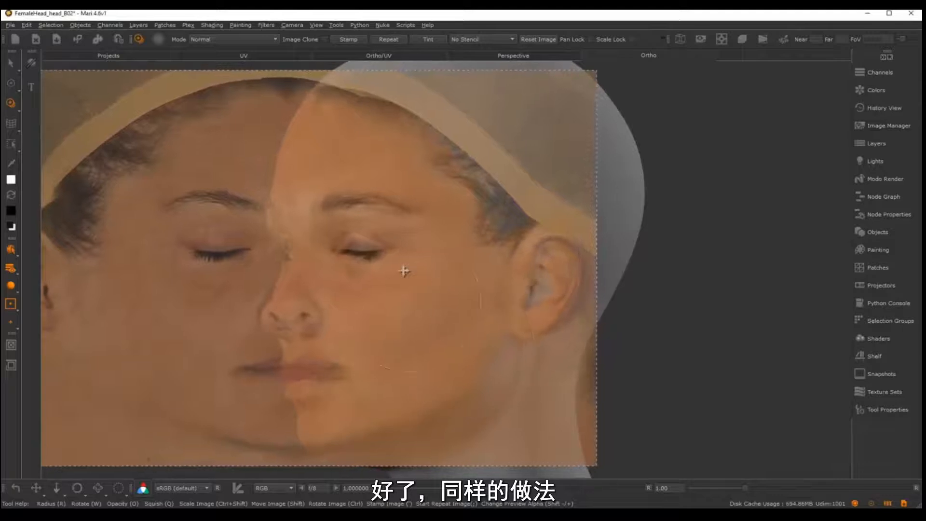
{"action": "left_click_drag", "start_coordinate": [534, 300], "coordinate": [535, 302], "text": "shift"}
- Fine-tune the image's alignment around the left ear and paint it over the ear, hairline and side of the face
{"action": "middle_click_drag", "start_coordinate": [509, 298], "coordinate": [496, 290], "text": "alt"}
{"action": "mouse_move", "coordinate": [467, 314]}
{"action": "left_mouse_down", "text": "shift"}
{"action": "mouse_move", "coordinate": [460, 302]}
{"action": "mouse_move", "coordinate": [467, 309]}
{"action": "left_mouse_up", "text": "shift"}
{"action": "left_click_drag", "start_coordinate": [542, 262], "coordinate": [512, 278], "text": "ctrl+shift"}
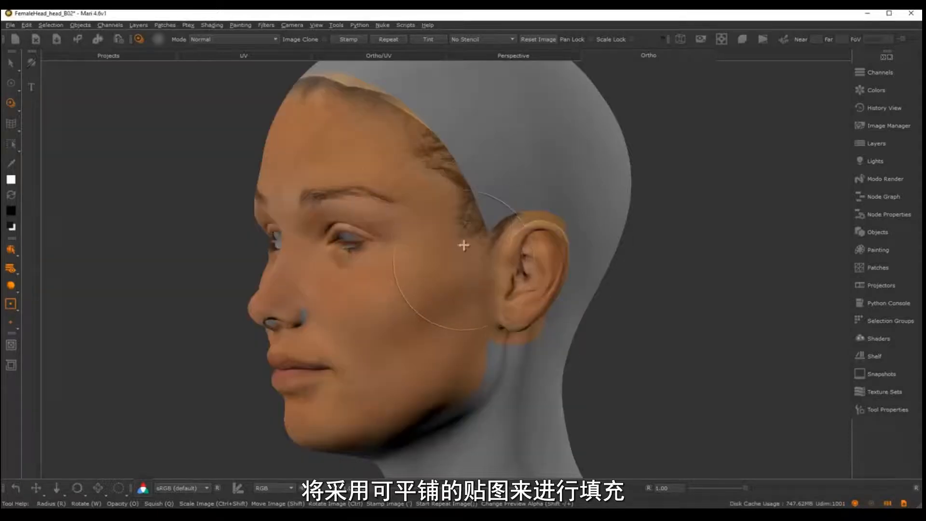
- Examine the nose and nostrils from several angles for stretched or missing texture
{"action": "left_click_drag", "start_coordinate": [463, 245], "coordinate": [593, 246], "text": "alt"}
{"action": "middle_click_drag", "start_coordinate": [503, 250], "coordinate": [607, 255], "text": "alt"}
{"action": "right_click_drag", "start_coordinate": [506, 256], "coordinate": [531, 258], "text": "alt"}
{"action": "left_click_drag", "start_coordinate": [529, 259], "coordinate": [566, 277], "text": "alt"}
{"action": "middle_click_drag", "start_coordinate": [566, 277], "coordinate": [593, 232], "text": "alt"}
{"action": "right_click_drag", "start_coordinate": [591, 232], "coordinate": [525, 212], "text": "alt"}
{"action": "middle_click_drag", "start_coordinate": [525, 210], "coordinate": [546, 225], "text": "alt"}
{"action": "right_click_drag", "start_coordinate": [545, 225], "coordinate": [697, 202], "text": "alt"}
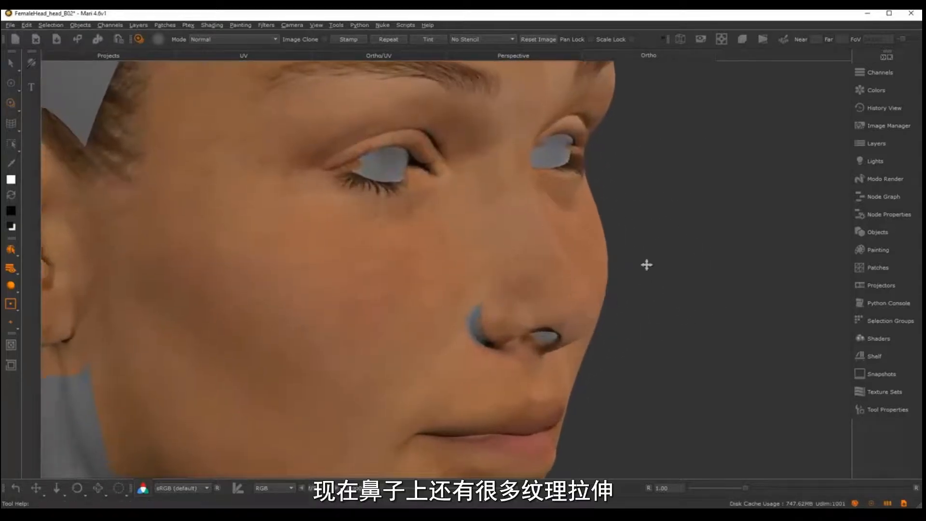
{"action": "right_click_drag", "start_coordinate": [635, 270], "coordinate": [593, 240], "text": "alt"}
{"action": "middle_click_drag", "start_coordinate": [593, 239], "coordinate": [614, 221], "text": "alt"}
{"action": "left_click_drag", "start_coordinate": [623, 256], "coordinate": [672, 254], "text": "alt"}
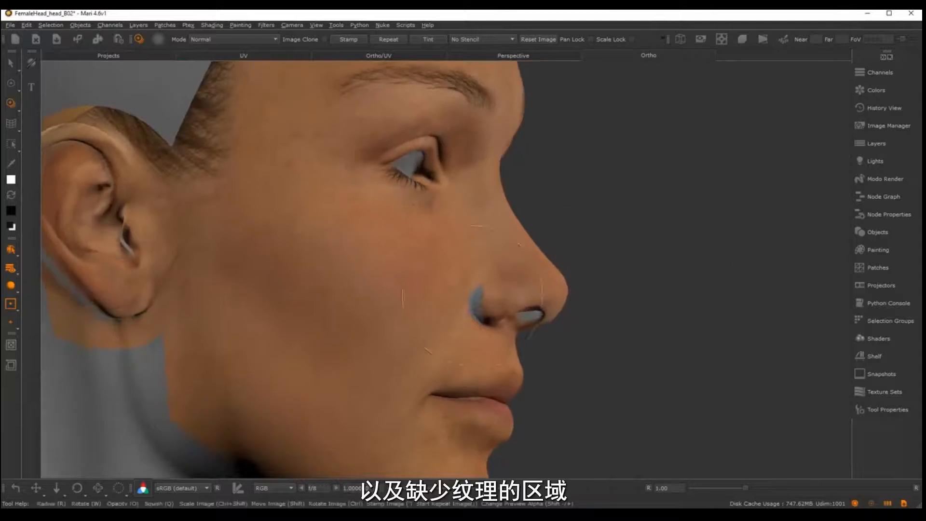
- Examine the eyelids up close for projection problems and review the whole face from the front
{"action": "right_click_drag", "start_coordinate": [605, 245], "coordinate": [542, 261], "text": "alt"}
{"action": "left_click_drag", "start_coordinate": [542, 260], "coordinate": [465, 196], "text": "alt"}
{"action": "mouse_move", "coordinate": [560, 233]}
{"action": "left_mouse_down", "text": "alt"}
{"action": "mouse_move", "coordinate": [543, 209]}
{"action": "mouse_move", "coordinate": [573, 235]}
{"action": "left_mouse_up", "text": "alt"}
{"action": "right_click_drag", "start_coordinate": [577, 238], "coordinate": [608, 256], "text": "alt"}
{"action": "mouse_move", "coordinate": [522, 257]}
{"action": "middle_mouse_down", "text": "alt"}
{"action": "mouse_move", "coordinate": [537, 287]}
{"action": "mouse_move", "coordinate": [600, 323]}
{"action": "middle_mouse_up", "text": "alt"}
{"action": "right_click_drag", "start_coordinate": [600, 323], "coordinate": [647, 239], "text": "alt"}
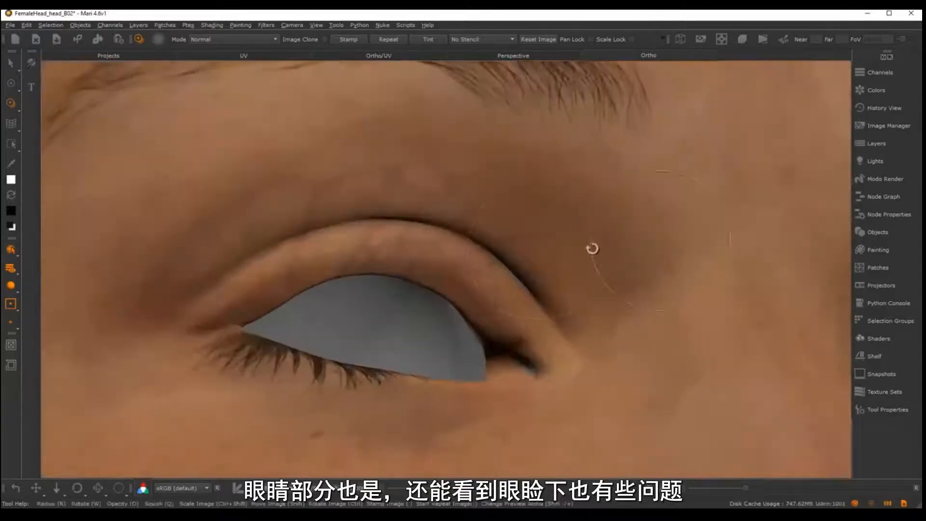
{"action": "mouse_move", "coordinate": [664, 279]}
{"action": "right_mouse_down", "text": "alt"}
{"action": "mouse_move", "coordinate": [607, 273]}
{"action": "mouse_move", "coordinate": [508, 203]}
{"action": "right_mouse_up", "text": "alt"}
{"action": "mouse_move", "coordinate": [508, 202]}
{"action": "left_mouse_down", "text": "alt"}
{"action": "mouse_move", "coordinate": [482, 284]}
{"action": "mouse_move", "coordinate": [492, 240]}
{"action": "left_mouse_up", "text": "alt"}
{"action": "right_click_drag", "start_coordinate": [493, 240], "coordinate": [521, 269], "text": "alt"}
{"action": "mouse_move", "coordinate": [521, 269]}
{"action": "left_mouse_down", "text": "alt"}
{"action": "mouse_move", "coordinate": [456, 281]}
{"action": "mouse_move", "coordinate": [501, 277]}
{"action": "left_mouse_up", "text": "alt"}
{"action": "right_click_drag", "start_coordinate": [501, 277], "coordinate": [523, 266], "text": "alt"}
{"action": "left_click_drag", "start_coordinate": [523, 267], "coordinate": [566, 275], "text": "alt"}
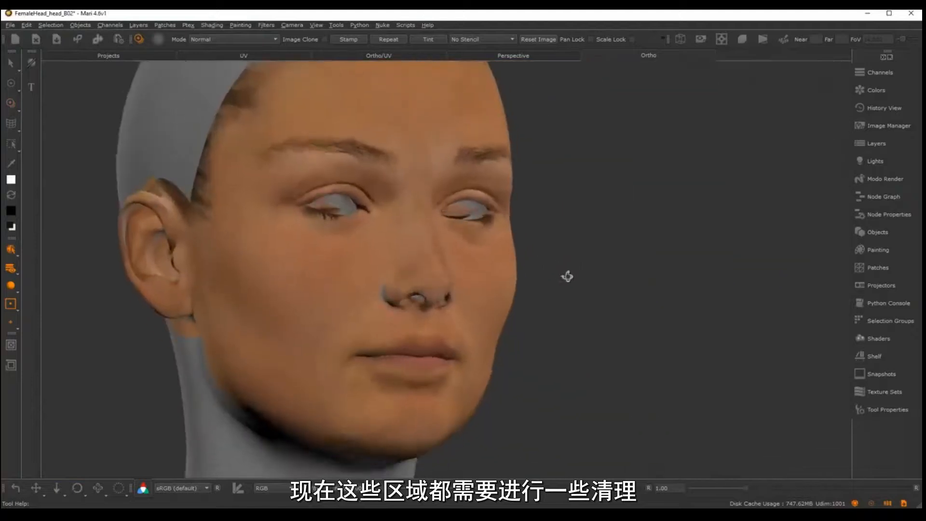
{"action": "right_click_drag", "start_coordinate": [566, 275], "coordinate": [530, 254], "text": "alt"}
{"action": "mouse_move", "coordinate": [531, 254]}
{"action": "left_mouse_down", "text": "alt"}
{"action": "mouse_move", "coordinate": [569, 248]}
{"action": "mouse_move", "coordinate": [557, 242]}
{"action": "left_mouse_up", "text": "alt"}
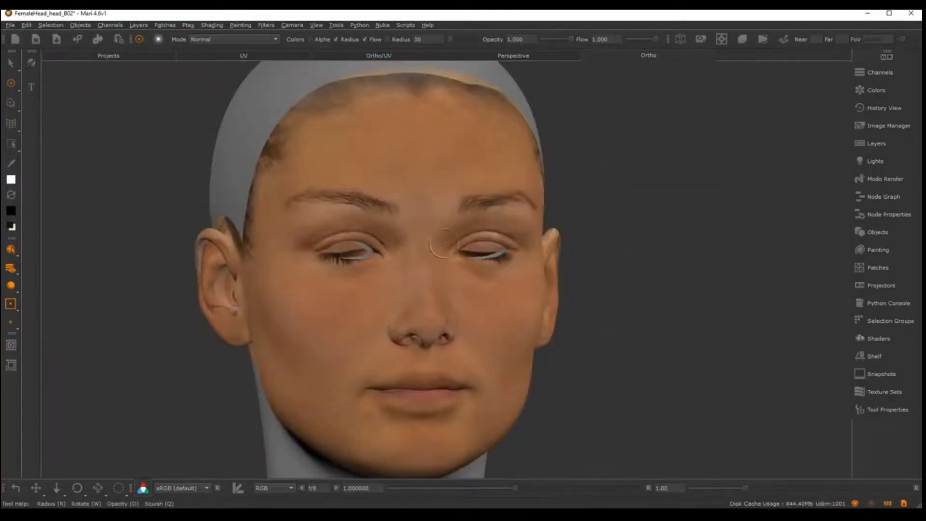
{"action": "right_click_drag", "start_coordinate": [444, 243], "coordinate": [399, 296], "text": "alt"}
{"action": "middle_click_drag", "start_coordinate": [399, 295], "coordinate": [434, 330], "text": "alt"}
{"action": "right_click_drag", "start_coordinate": [435, 330], "coordinate": [400, 308], "text": "alt"}
{"action": "left_click_drag", "start_coordinate": [422, 235], "coordinate": [437, 235], "text": "alt"}
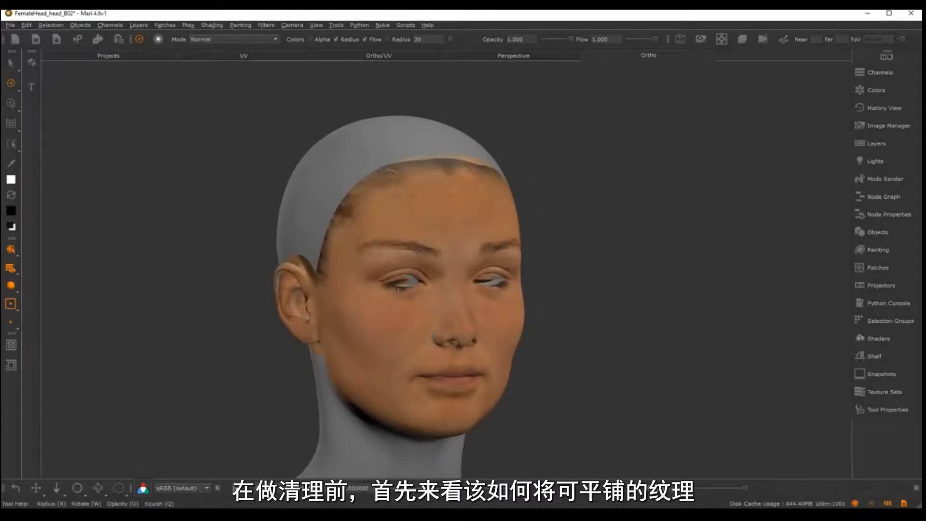
- Add a Tiled pattern procedural layer above faceL_col, name it scalp_col, and keep the layer stack pinned open
{"action": "left_click", "coordinate": [880, 143]}
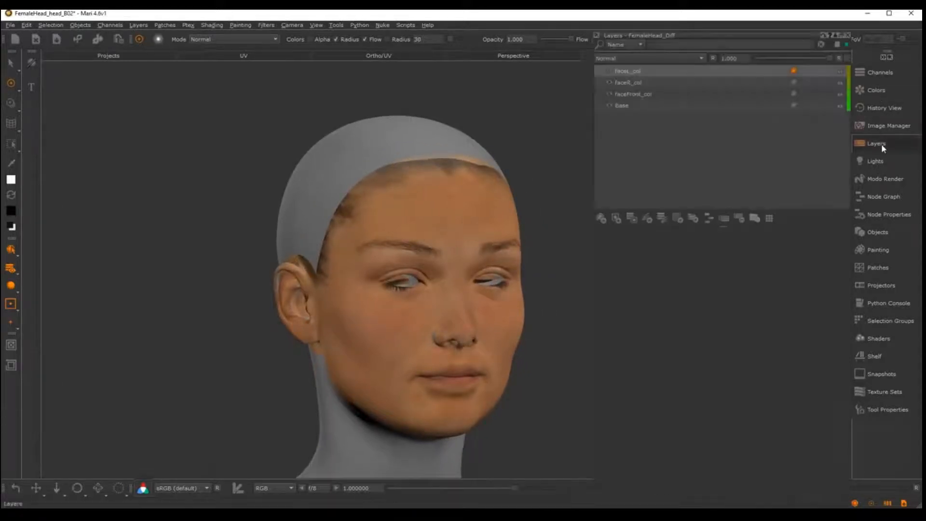
{"action": "left_click", "coordinate": [677, 218]}
{"action": "mouse_move", "coordinate": [705, 260]}
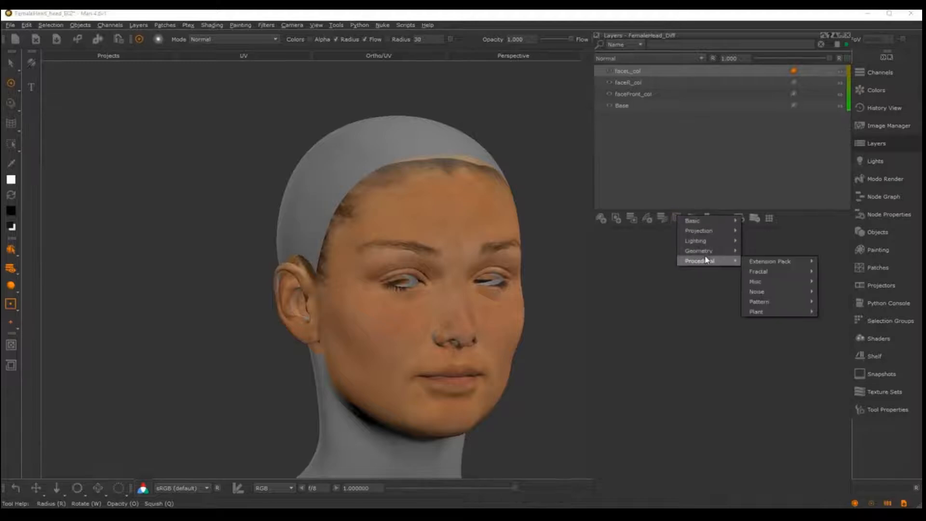
{"action": "mouse_move", "coordinate": [774, 303]}
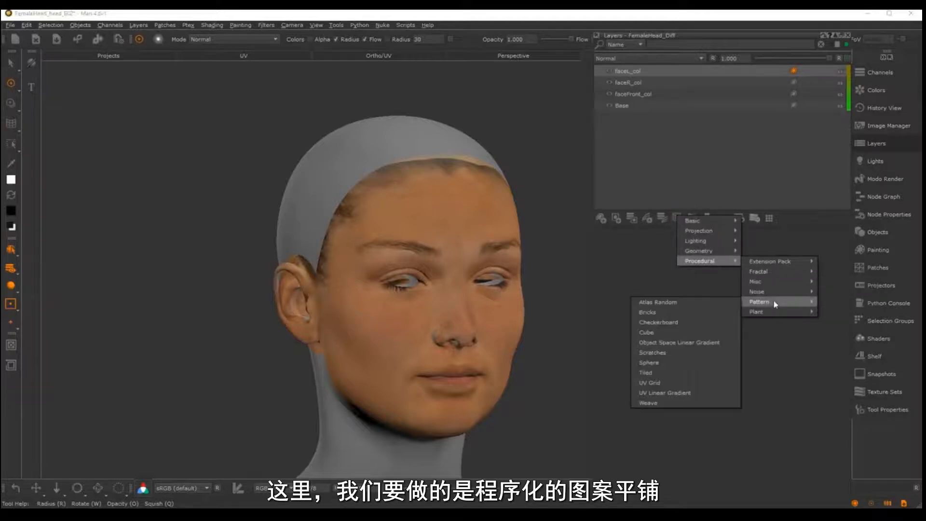
{"action": "left_click", "coordinate": [651, 371]}
{"action": "double_click", "coordinate": [622, 71]}
{"action": "type", "text": "scalp_col"}
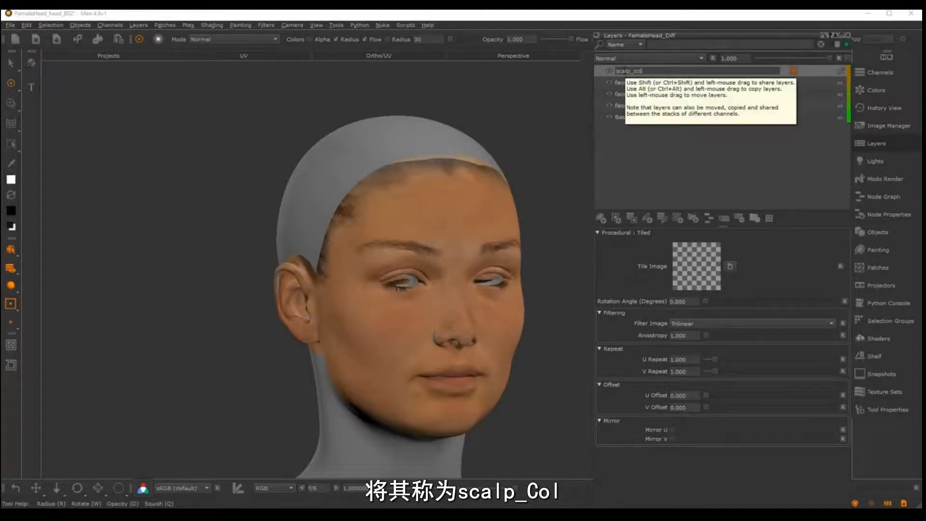
{"action": "key", "text": "Return"}
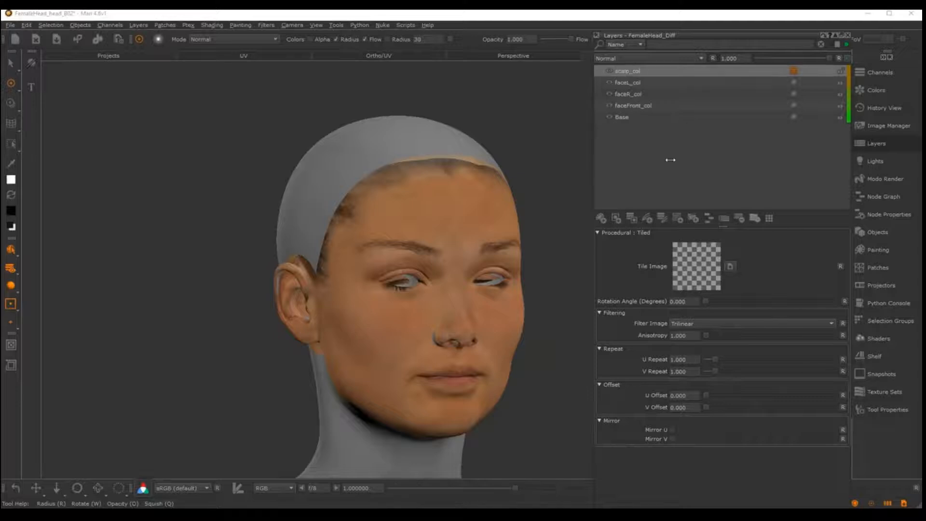
{"action": "left_click", "coordinate": [597, 37]}
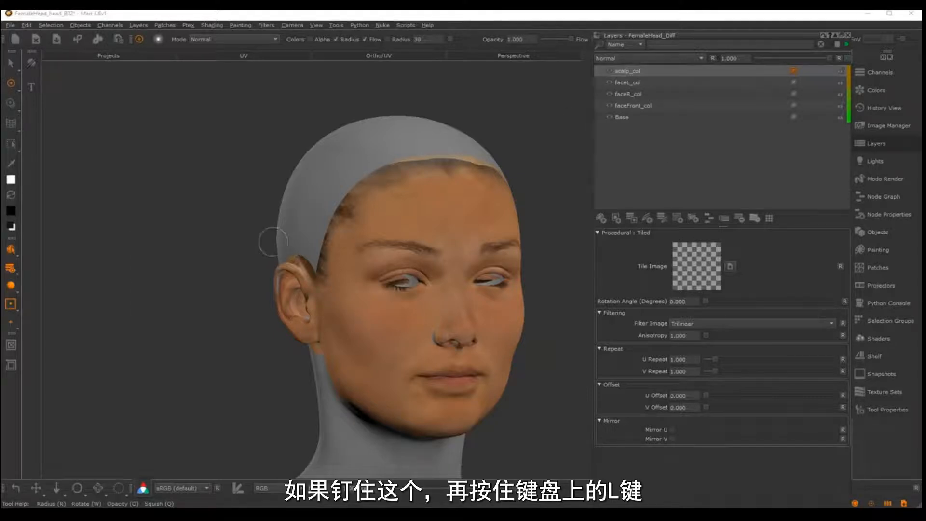
- Assign cheek02_tile.tif from the project images as the tile image of the scalp_col layer
{"action": "key", "text": "l"}
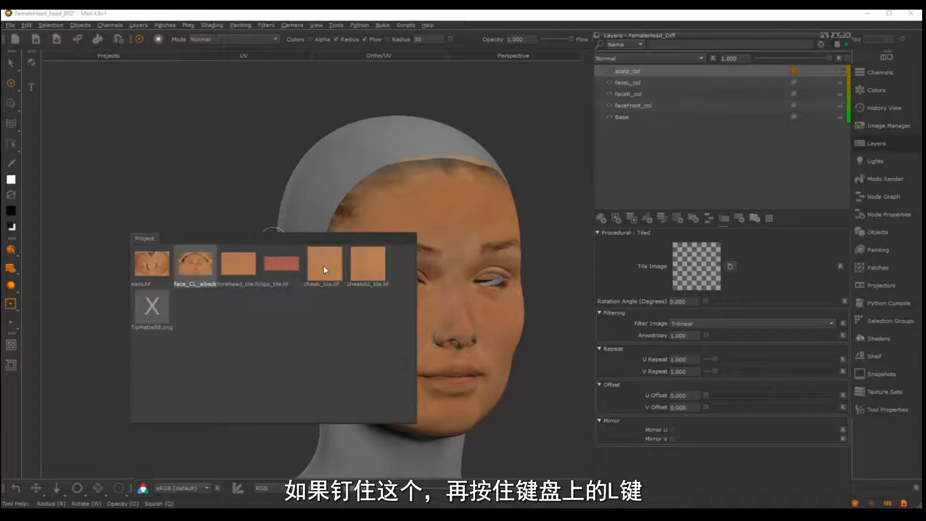
{"action": "left_click", "coordinate": [363, 269]}
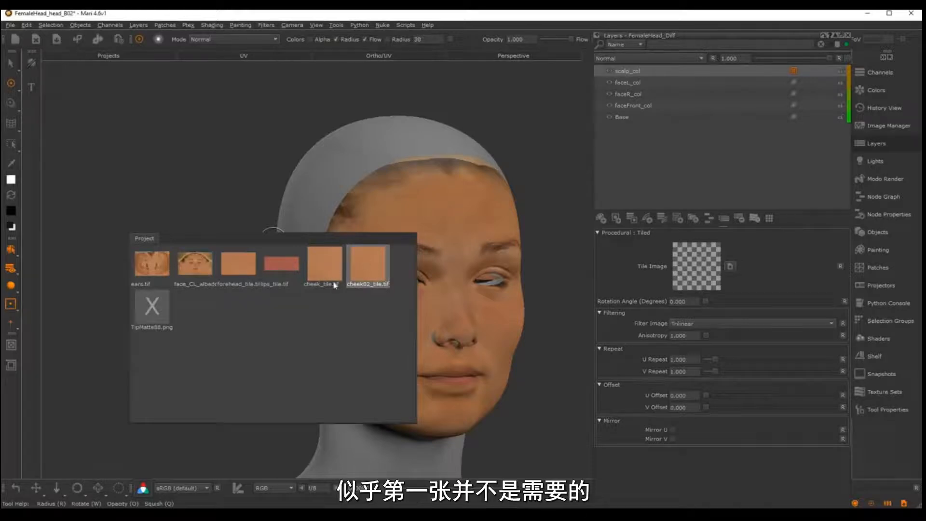
{"action": "left_click_drag", "start_coordinate": [375, 271], "coordinate": [694, 266]}
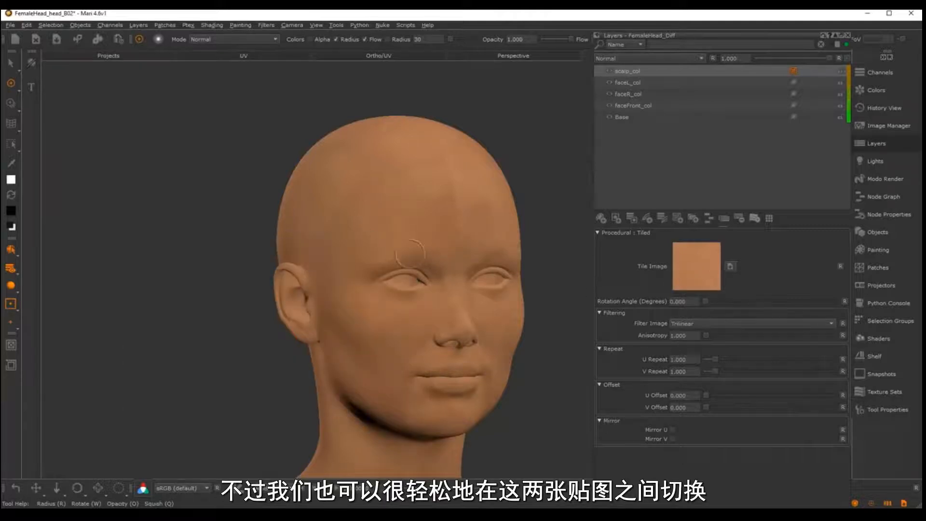
- Examine the forehead and scalp up close for seams in the tiled skin texture
{"action": "middle_click_drag", "start_coordinate": [385, 196], "coordinate": [395, 220]}
{"action": "scroll", "coordinate": [395, 220], "scroll_direction": "up", "scroll_amount": 3}
{"action": "middle_click_drag", "start_coordinate": [322, 192], "coordinate": [407, 233]}
{"action": "scroll", "coordinate": [424, 239], "scroll_direction": "up", "scroll_amount": 3}
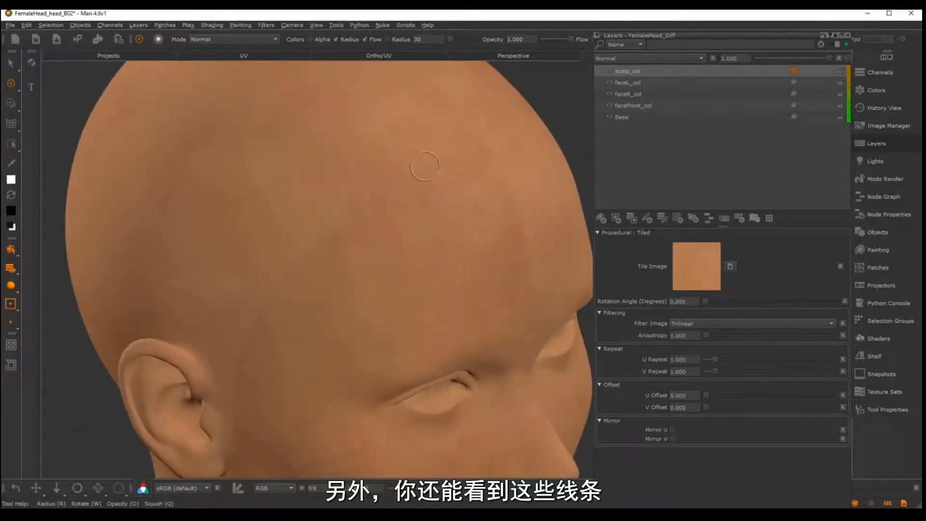
{"action": "middle_click_drag", "start_coordinate": [425, 166], "coordinate": [386, 226]}
{"action": "scroll", "coordinate": [365, 264], "scroll_direction": "down", "scroll_amount": 3}
{"action": "mouse_move", "coordinate": [365, 264]}
{"action": "left_mouse_down", "text": "alt"}
{"action": "mouse_move", "coordinate": [345, 300]}
{"action": "mouse_move", "coordinate": [368, 275]}
{"action": "left_mouse_up", "text": "alt"}
{"action": "middle_click_drag", "start_coordinate": [368, 275], "coordinate": [356, 279], "text": "alt"}
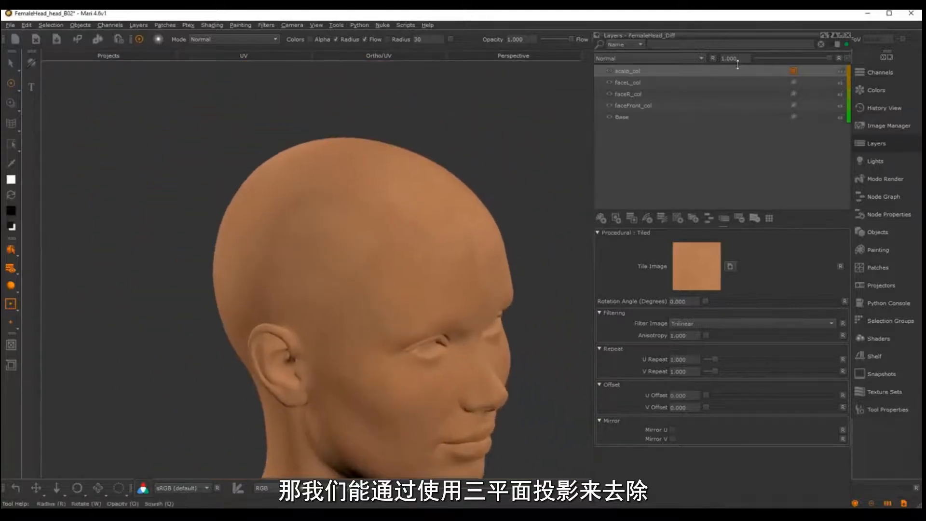
- Replace the scalp_col layer with a Tri Planar Projection procedural layer above faceL_col
{"action": "left_click", "coordinate": [641, 71]}
{"action": "left_click", "coordinate": [677, 218]}
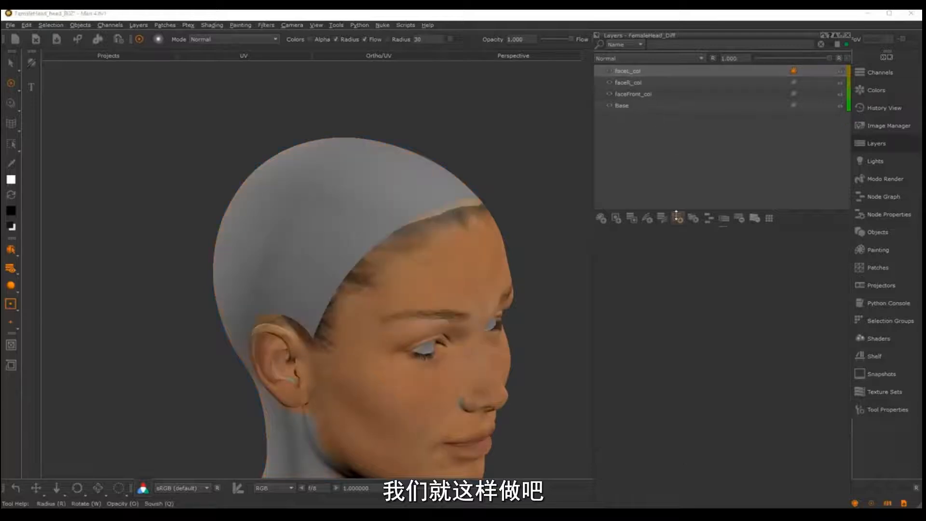
{"action": "left_click", "coordinate": [678, 217]}
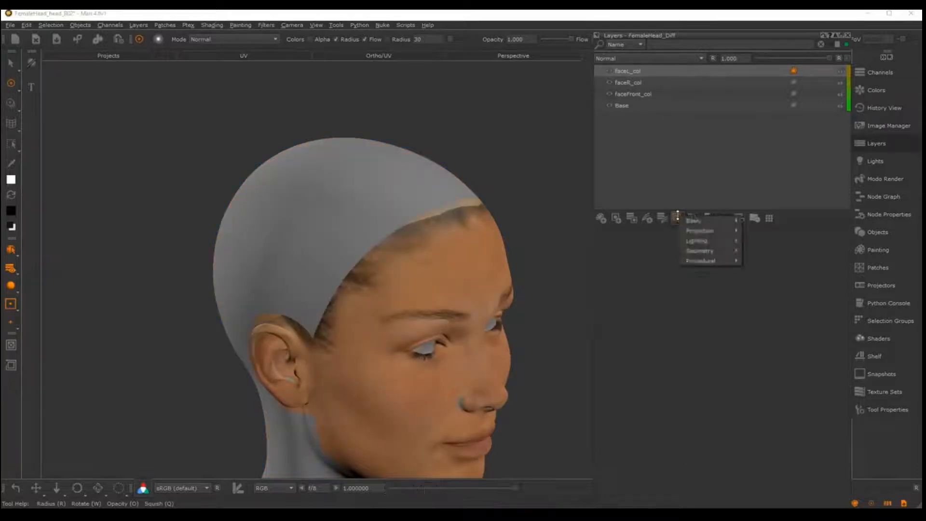
{"action": "mouse_move", "coordinate": [687, 223]}
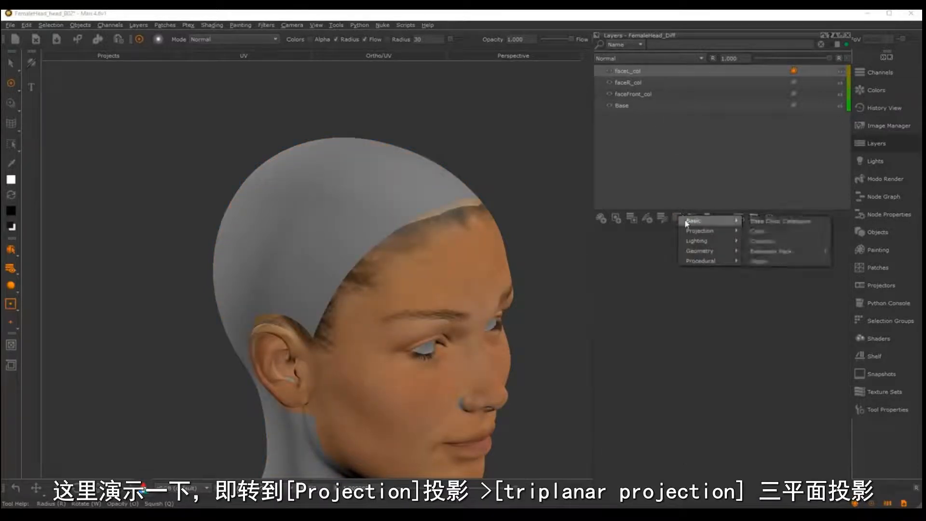
{"action": "left_click", "coordinate": [767, 271]}
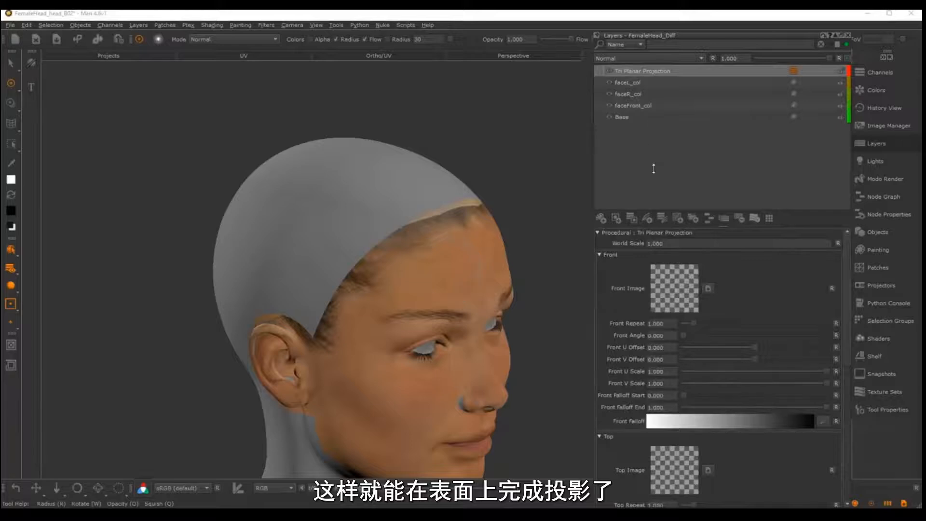
- Assign cheek02_tile.tif as the Front, Top and Right images of the Tri Planar Projection layer
{"action": "key", "text": "i"}
{"action": "left_click_drag", "start_coordinate": [510, 192], "coordinate": [673, 294]}
{"action": "left_click_drag", "start_coordinate": [505, 201], "coordinate": [676, 480]}
{"action": "scroll", "coordinate": [847, 303], "scroll_direction": "down", "scroll_amount": 5}
{"action": "left_click_drag", "start_coordinate": [509, 192], "coordinate": [684, 395]}
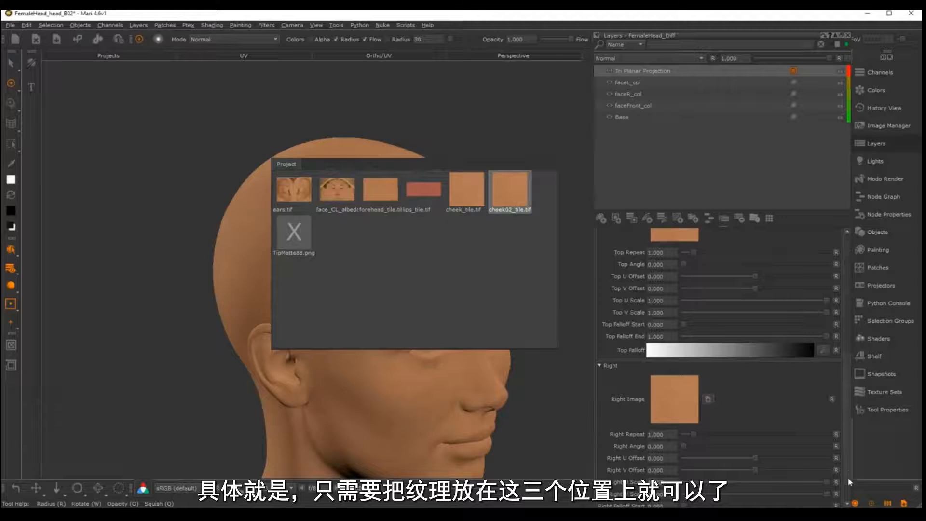
{"action": "left_click_drag", "start_coordinate": [849, 475], "coordinate": [852, 330]}
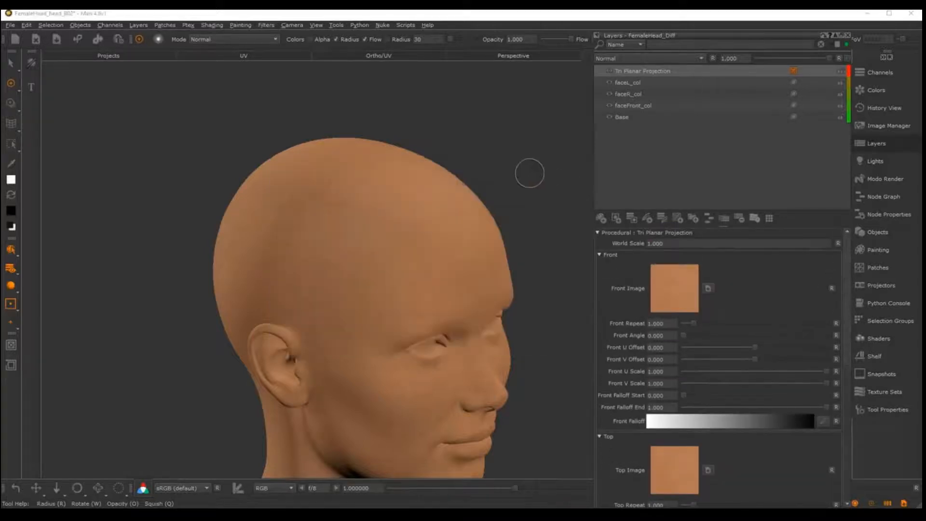
- Try World Scale values of 100 and 50 on the triplanar projection and inspect the tiling on the scalp
{"action": "mouse_move", "coordinate": [401, 216]}
{"action": "right_mouse_down", "text": "alt"}
{"action": "mouse_move", "coordinate": [742, 227]}
{"action": "mouse_move", "coordinate": [387, 230]}
{"action": "mouse_move", "coordinate": [405, 229]}
{"action": "right_mouse_up", "text": "alt"}
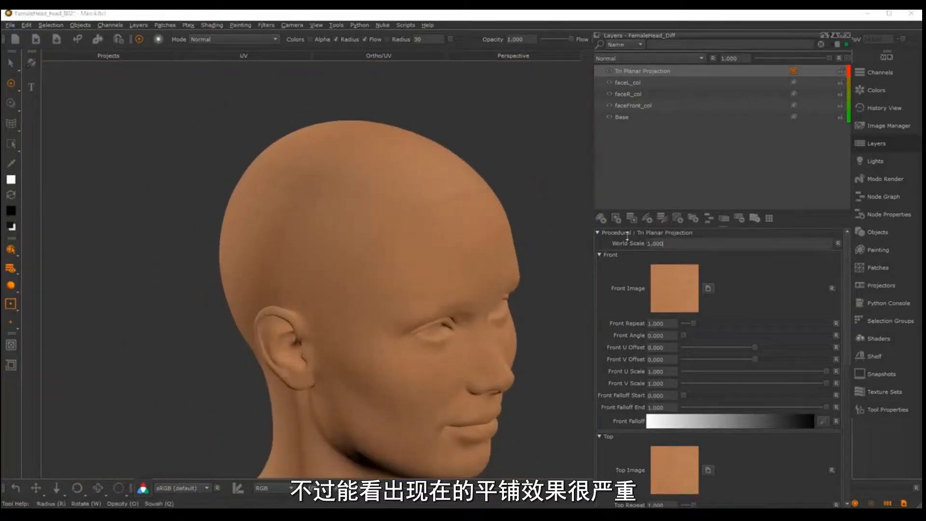
{"action": "left_click_drag", "start_coordinate": [669, 244], "coordinate": [643, 246]}
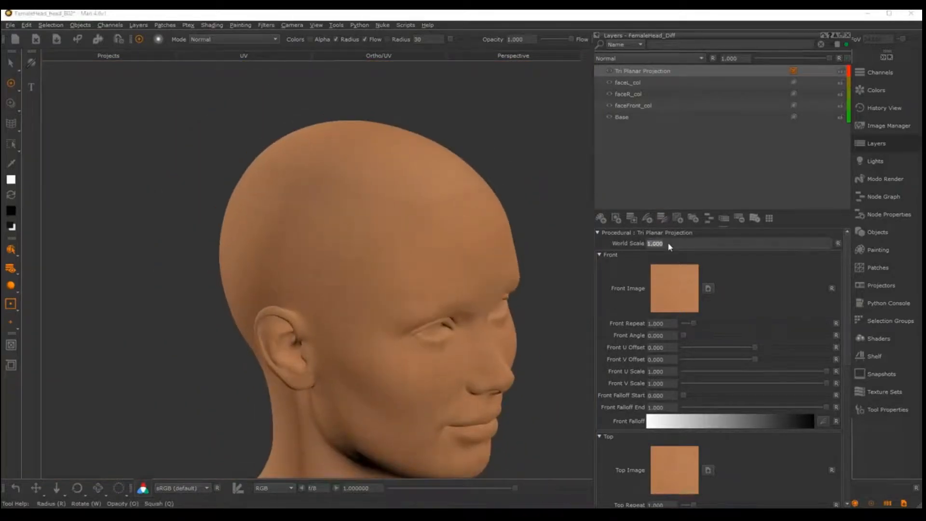
{"action": "left_click_drag", "start_coordinate": [459, 151], "coordinate": [443, 197], "text": "alt"}
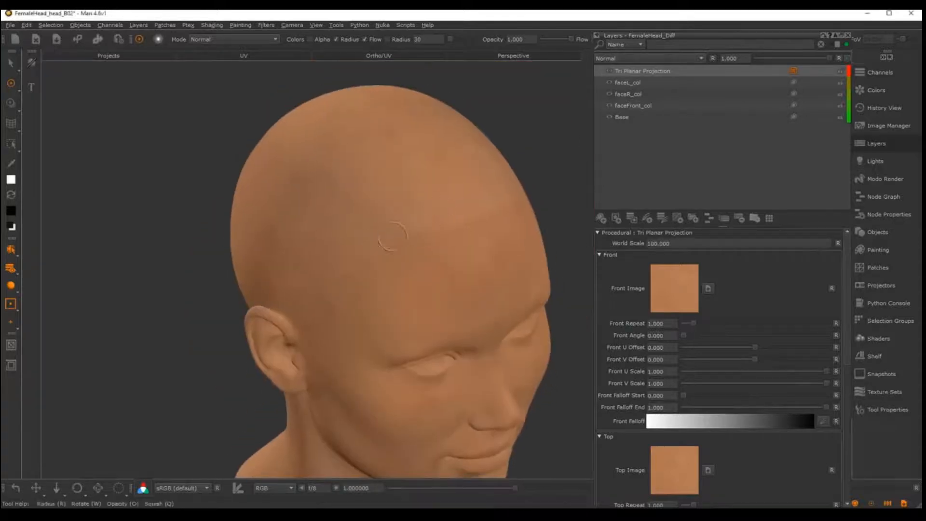
{"action": "left_click_drag", "start_coordinate": [675, 244], "coordinate": [629, 245]}
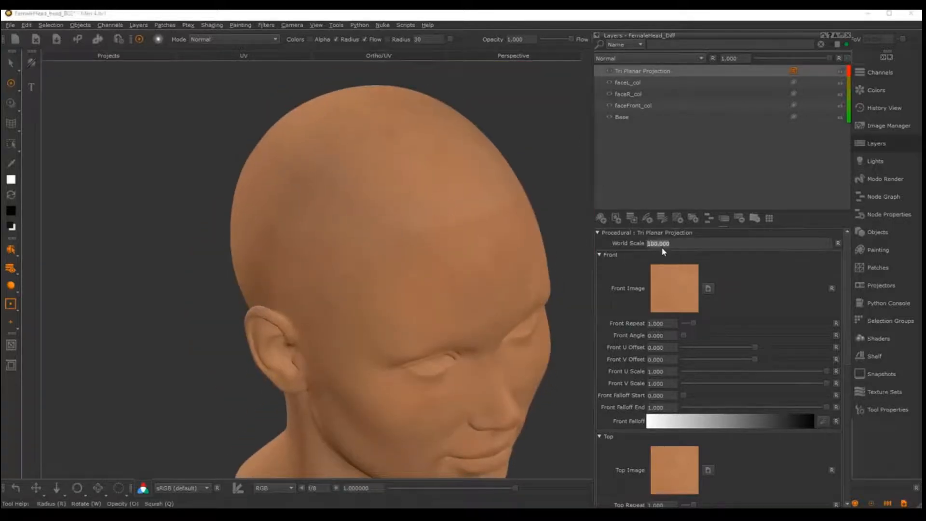
{"action": "left_click_drag", "start_coordinate": [694, 247], "coordinate": [620, 245]}
{"action": "right_click_drag", "start_coordinate": [352, 206], "coordinate": [444, 262], "text": "alt"}
{"action": "left_click_drag", "start_coordinate": [443, 262], "coordinate": [473, 268], "text": "alt"}
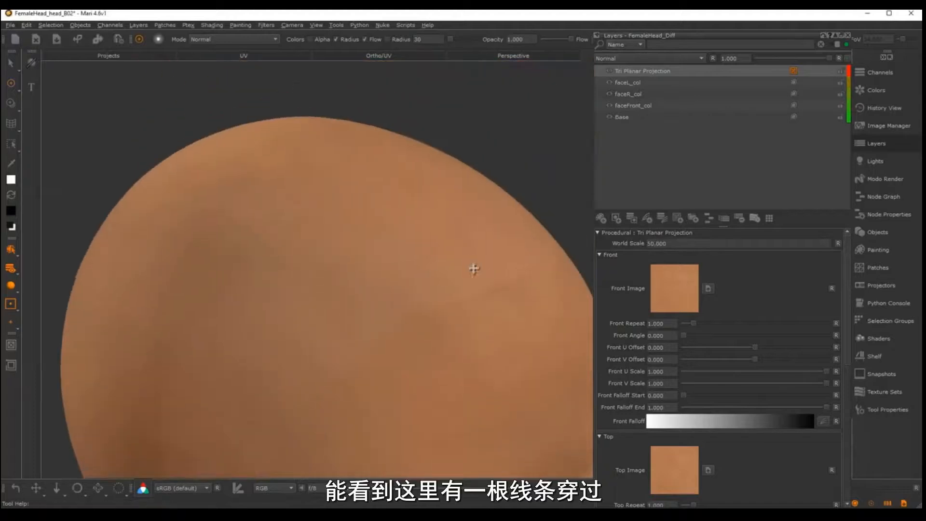
{"action": "right_click_drag", "start_coordinate": [472, 269], "coordinate": [634, 232], "text": "alt"}
- Try World Scale values of 25 and 10 and check the tiling from the front and side of the head
{"action": "left_click_drag", "start_coordinate": [677, 245], "coordinate": [642, 244]}
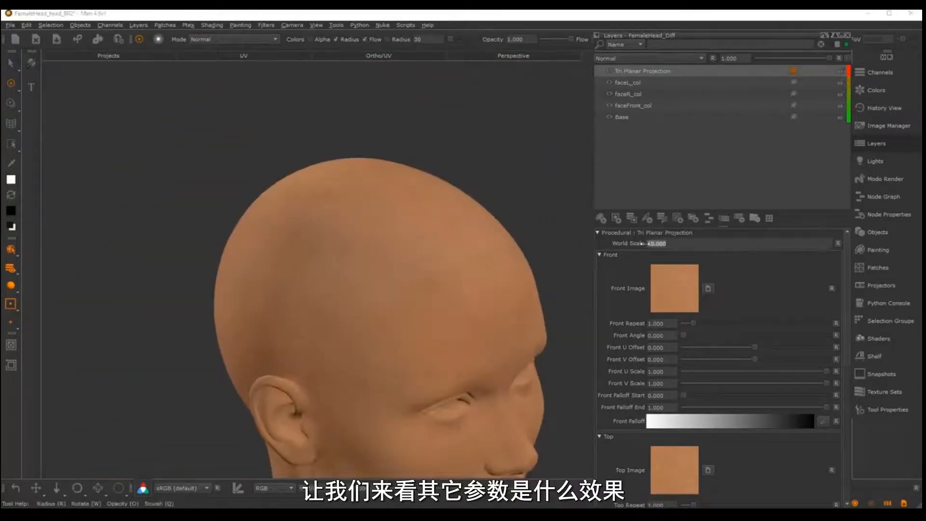
{"action": "left_click_drag", "start_coordinate": [376, 291], "coordinate": [245, 281], "text": "alt"}
{"action": "middle_click_drag", "start_coordinate": [414, 258], "coordinate": [298, 305], "text": "alt"}
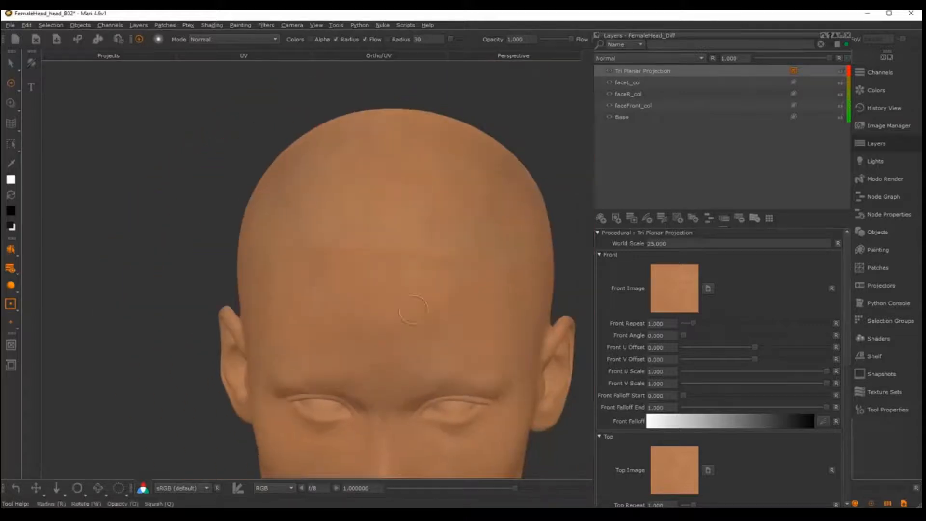
{"action": "left_click_drag", "start_coordinate": [298, 304], "coordinate": [265, 309], "text": "alt"}
{"action": "left_click_drag", "start_coordinate": [681, 245], "coordinate": [644, 245]}
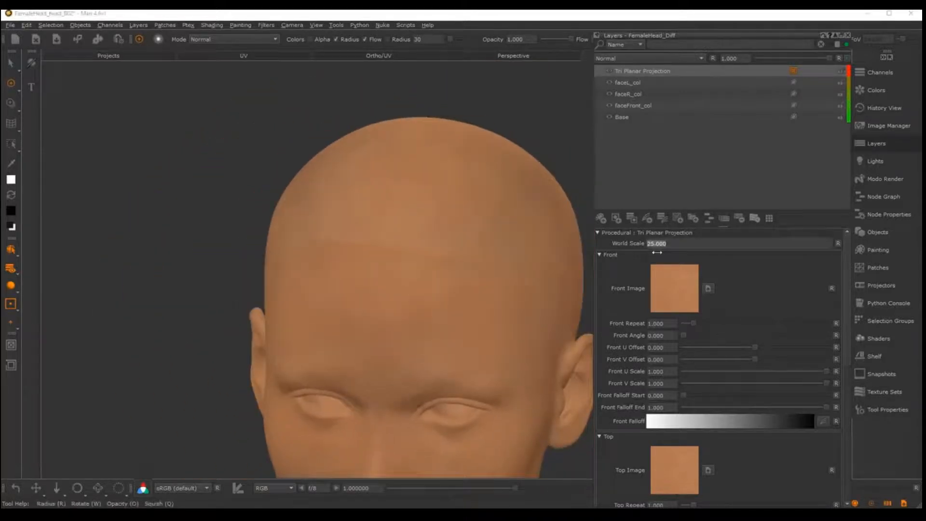
{"action": "type", "text": "10"}
{"action": "key", "text": "Return"}
{"action": "left_click_drag", "start_coordinate": [448, 289], "coordinate": [516, 275], "text": "alt"}
{"action": "middle_click_drag", "start_coordinate": [516, 274], "coordinate": [642, 242], "text": "alt"}
- Set the triplanar projection's World Scale to 5 and review the repetition across the head
{"action": "left_click_drag", "start_coordinate": [673, 245], "coordinate": [611, 251]}
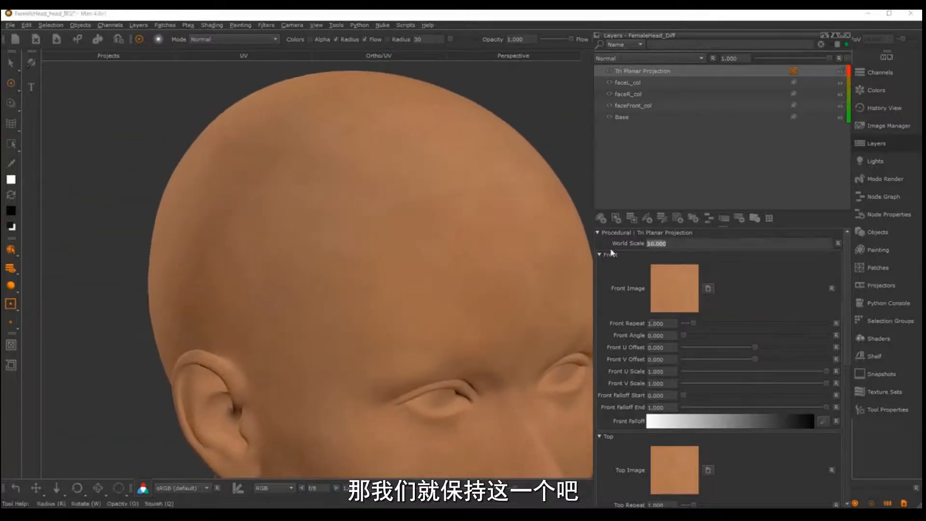
{"action": "type", "text": "5"}
{"action": "key", "text": "Return"}
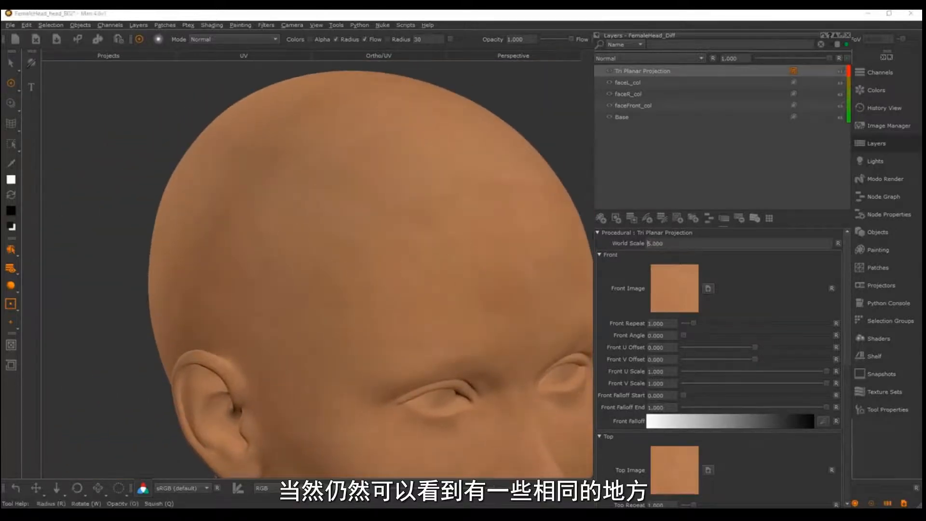
{"action": "left_click_drag", "start_coordinate": [427, 285], "coordinate": [451, 274], "text": "alt"}
{"action": "right_click_drag", "start_coordinate": [451, 275], "coordinate": [393, 263], "text": "alt"}
{"action": "left_click_drag", "start_coordinate": [393, 263], "coordinate": [417, 259], "text": "alt"}
{"action": "middle_click_drag", "start_coordinate": [376, 316], "coordinate": [383, 238], "text": "alt"}
{"action": "right_click_drag", "start_coordinate": [383, 237], "coordinate": [427, 270], "text": "alt"}
{"action": "left_click_drag", "start_coordinate": [426, 270], "coordinate": [376, 279], "text": "alt"}
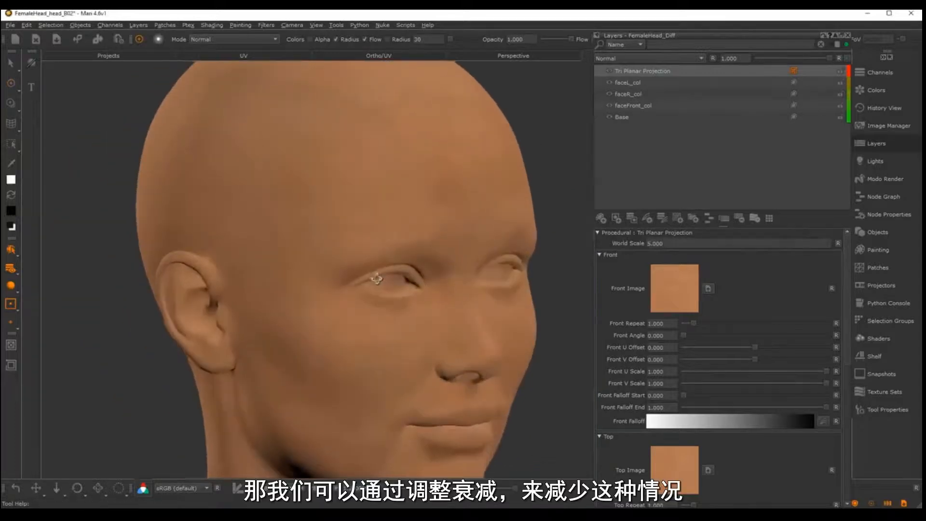
{"action": "middle_click_drag", "start_coordinate": [377, 278], "coordinate": [410, 291], "text": "alt"}
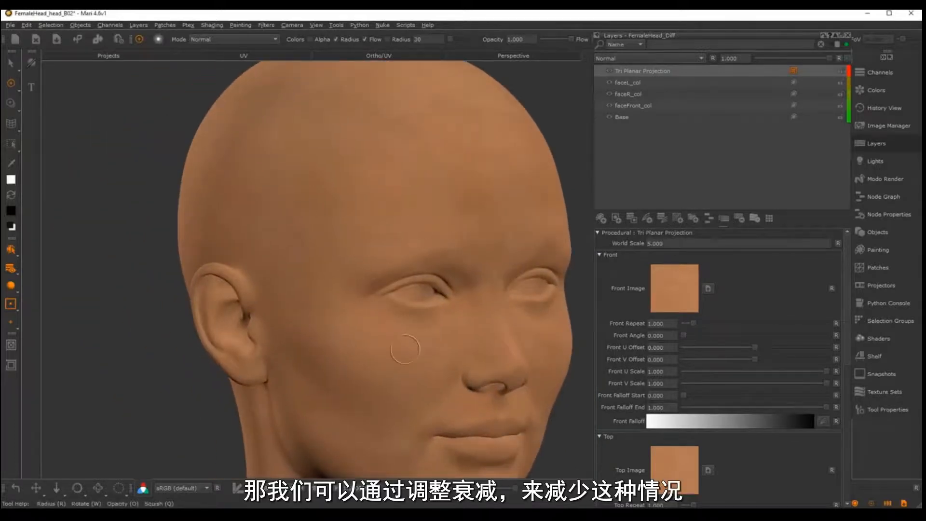
- Replace the Front and Right images of the triplanar projection with cheek_tile.tif
{"action": "key", "text": "i"}
{"action": "left_click_drag", "start_coordinate": [453, 383], "coordinate": [664, 290]}
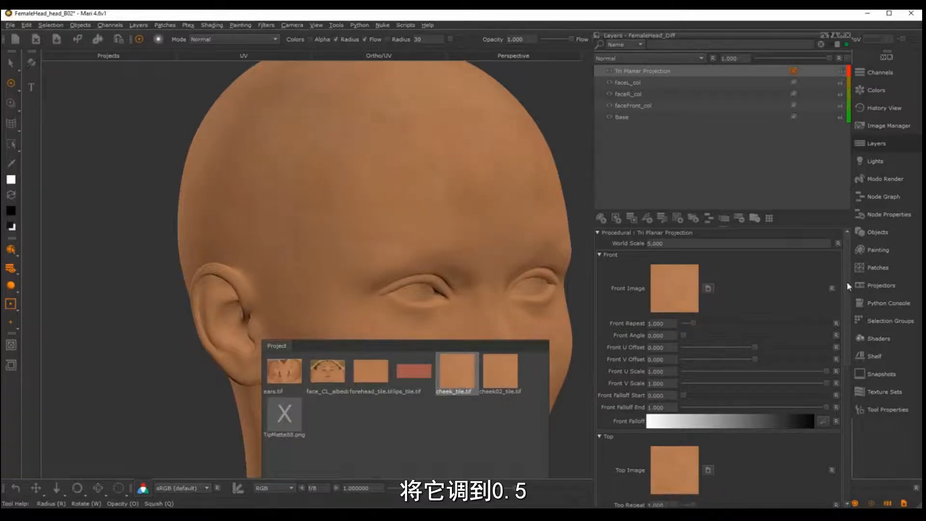
{"action": "scroll", "coordinate": [849, 286], "scroll_direction": "down", "scroll_amount": 10}
{"action": "left_click_drag", "start_coordinate": [457, 374], "coordinate": [667, 383]}
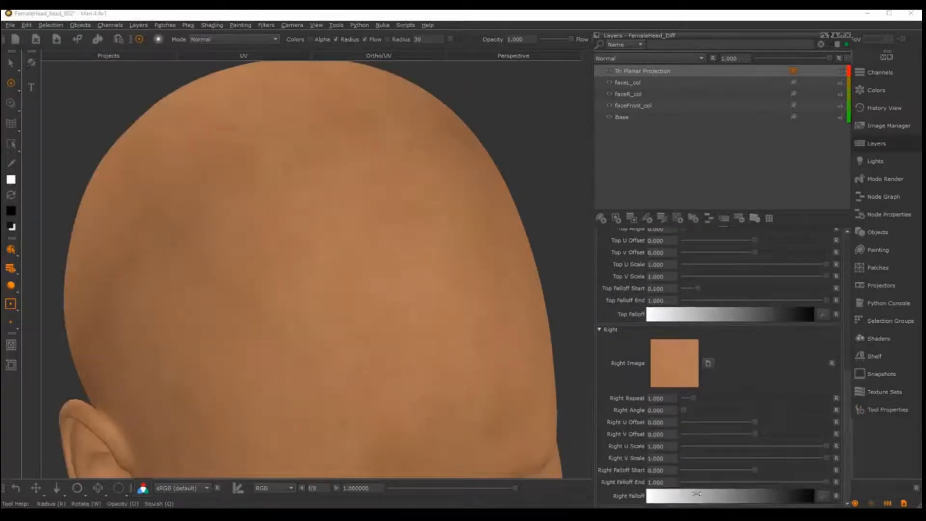
- Set the triplanar projection's Right Falloff Start to 0.1 and check the blending on the head
{"action": "left_click_drag", "start_coordinate": [669, 472], "coordinate": [617, 474]}
{"action": "type", "text": "0.1"}
{"action": "key", "text": "Return"}
{"action": "right_click_drag", "start_coordinate": [381, 265], "coordinate": [311, 202], "text": "alt"}
{"action": "left_click_drag", "start_coordinate": [311, 202], "coordinate": [294, 260], "text": "alt"}
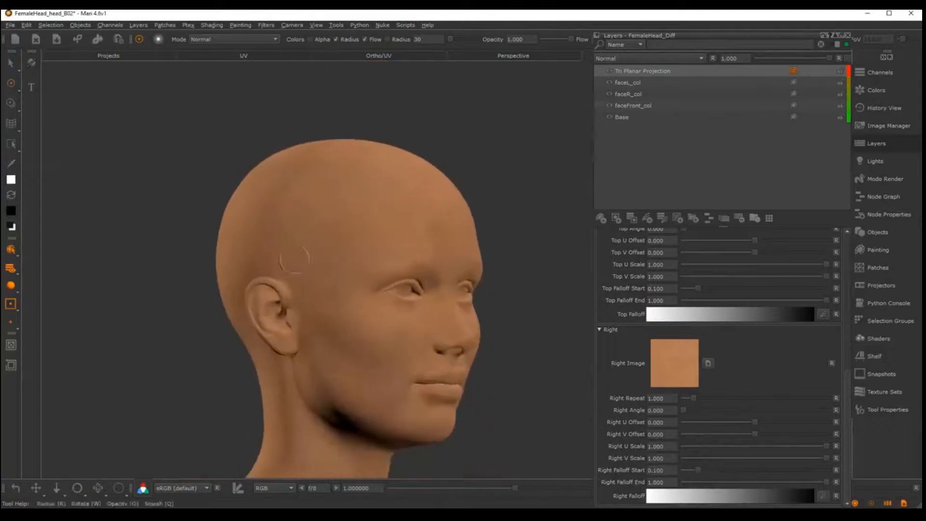
- Add a Hide All layer mask to the Tri Planar Projection layer
{"action": "right_click", "coordinate": [634, 71]}
{"action": "mouse_move", "coordinate": [663, 251]}
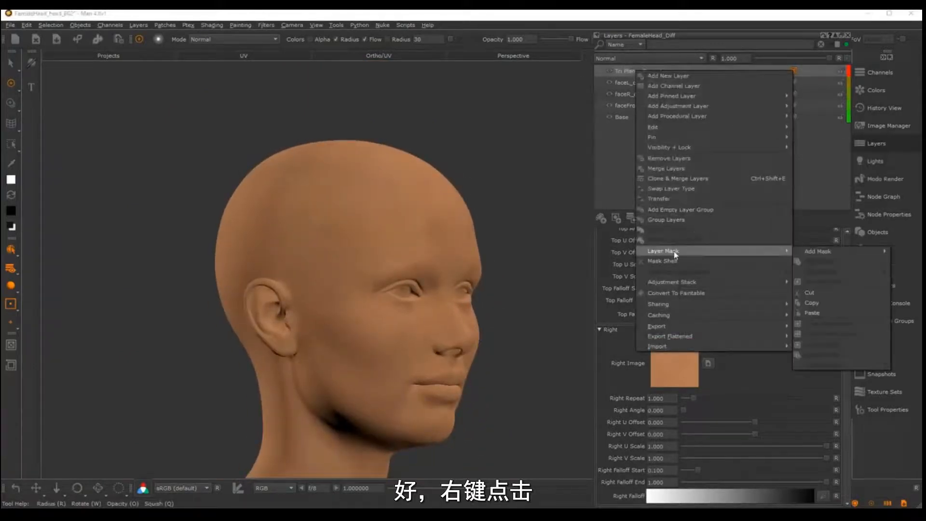
{"action": "mouse_move", "coordinate": [819, 251]}
{"action": "left_click", "coordinate": [729, 261]}
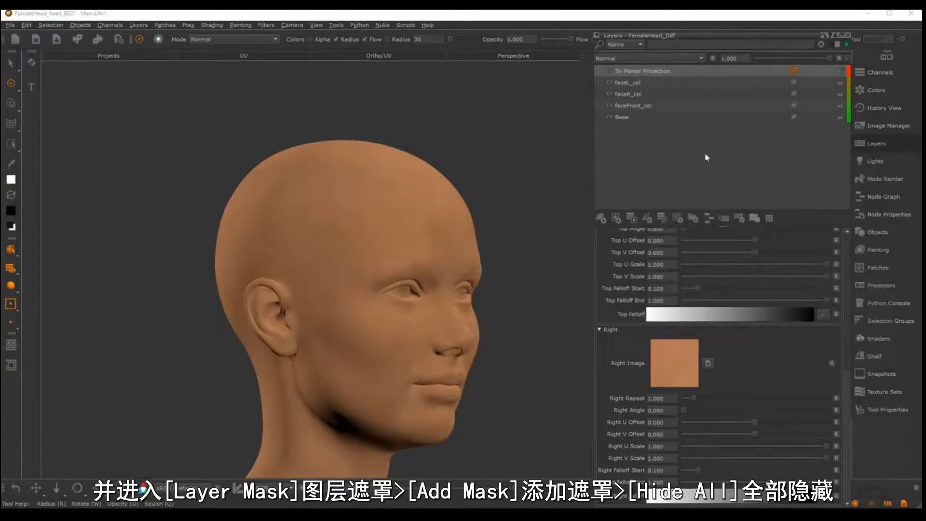
- Choose the super-soft brush from the basic brushes for painting the mask around the hairline
{"action": "right_click_drag", "start_coordinate": [514, 161], "coordinate": [490, 194], "text": "alt"}
{"action": "left_click_drag", "start_coordinate": [490, 194], "coordinate": [395, 208], "text": "alt"}
{"action": "middle_click_drag", "start_coordinate": [316, 114], "coordinate": [366, 105], "text": "alt"}
{"action": "left_click_drag", "start_coordinate": [337, 193], "coordinate": [412, 201], "text": "alt"}
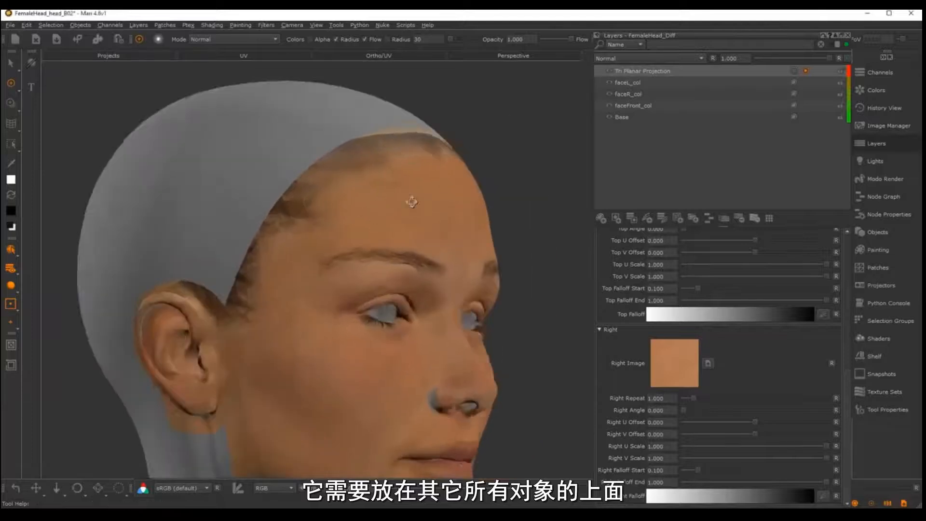
{"action": "middle_click_drag", "start_coordinate": [309, 205], "coordinate": [386, 207], "text": "alt"}
{"action": "left_click_drag", "start_coordinate": [386, 207], "coordinate": [370, 224], "text": "alt"}
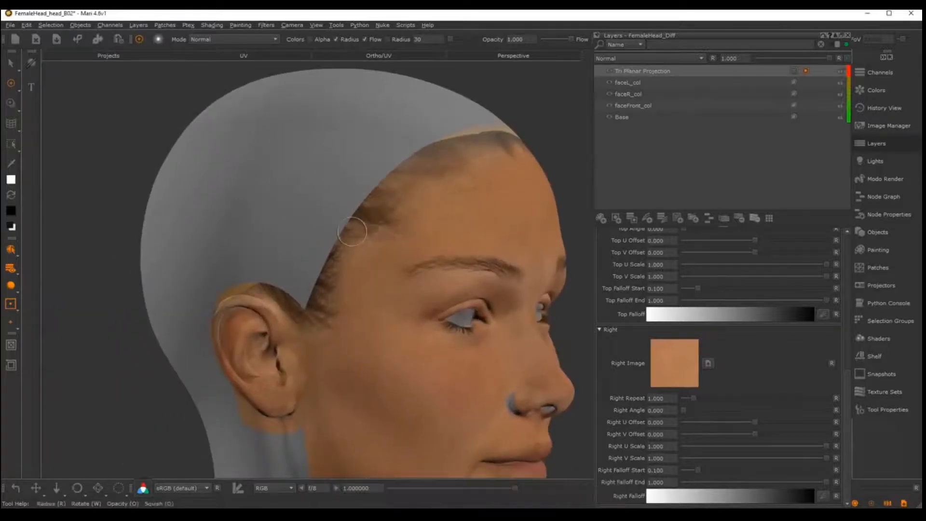
{"action": "key", "text": "space"}
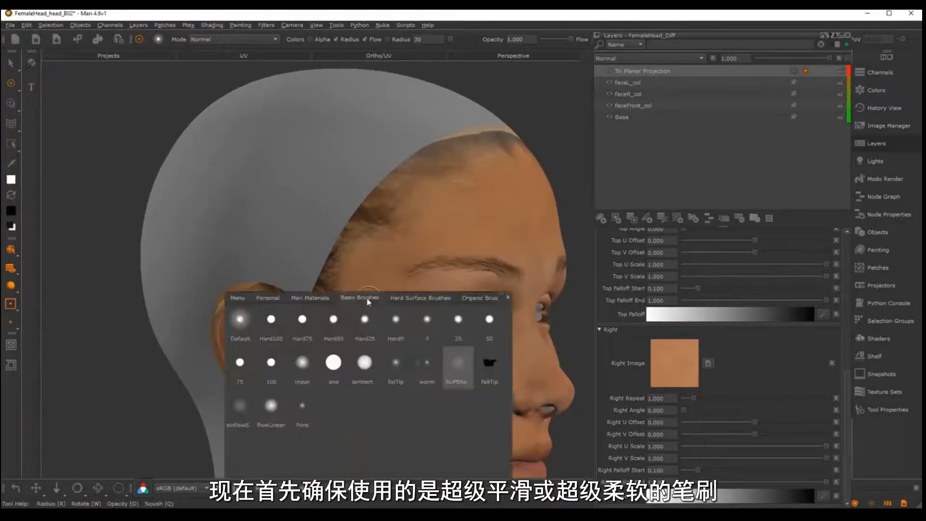
{"action": "left_click", "coordinate": [456, 367]}
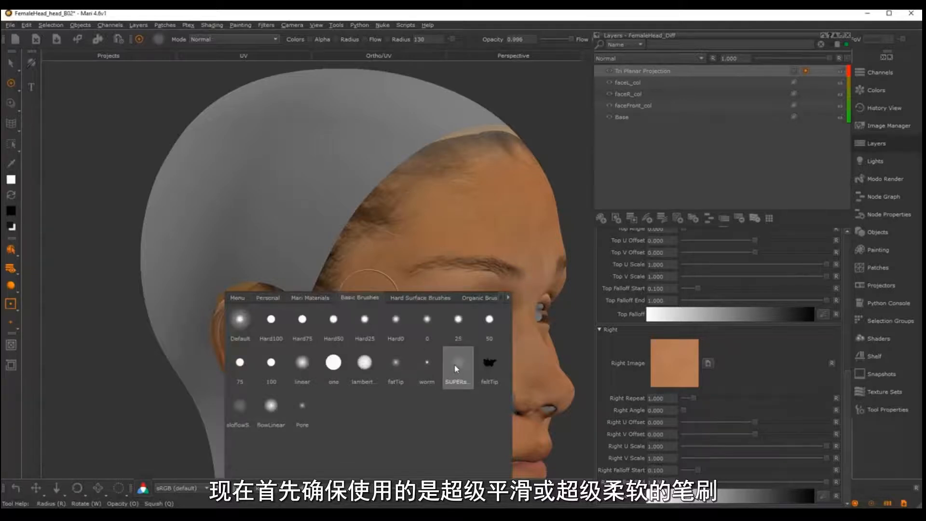
- Select the face and the adjoining scalp patches, including the one above the forehead, and return to the paint tool
{"action": "mouse_move", "coordinate": [327, 256]}
{"action": "left_mouse_down", "text": "alt"}
{"action": "mouse_move", "coordinate": [335, 270]}
{"action": "mouse_move", "coordinate": [356, 267]}
{"action": "mouse_move", "coordinate": [354, 249]}
{"action": "left_mouse_up", "text": "alt"}
{"action": "middle_click_drag", "start_coordinate": [354, 249], "coordinate": [357, 225], "text": "alt"}
{"action": "right_click_drag", "start_coordinate": [356, 225], "coordinate": [289, 284], "text": "alt"}
{"action": "key", "text": "s"}
{"action": "left_click_drag", "start_coordinate": [353, 212], "coordinate": [410, 238]}
{"action": "key", "text": "p"}
{"action": "left_click_drag", "start_coordinate": [511, 219], "coordinate": [474, 203], "text": "alt"}
{"action": "key", "text": "s"}
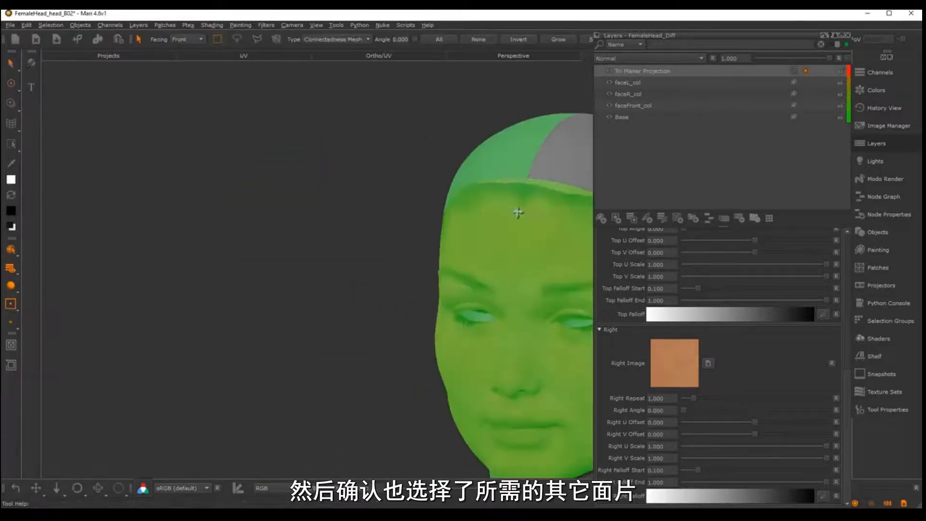
{"action": "middle_click_drag", "start_coordinate": [518, 213], "coordinate": [391, 236], "text": "alt"}
{"action": "left_click", "coordinate": [493, 184], "text": "shift"}
{"action": "key", "text": "p"}
- Paint the triplanar layer's mask from above the ear over the temple hairline to the upper forehead with the super-soft brush
{"action": "left_click_drag", "start_coordinate": [386, 220], "coordinate": [489, 226], "text": "alt"}
{"action": "mouse_move", "coordinate": [419, 231]}
{"action": "middle_mouse_down", "text": "alt"}
{"action": "mouse_move", "coordinate": [440, 244]}
{"action": "mouse_move", "coordinate": [455, 222]}
{"action": "middle_mouse_up", "text": "alt"}
{"action": "right_click_drag", "start_coordinate": [381, 290], "coordinate": [417, 276], "text": "alt"}
{"action": "middle_click_drag", "start_coordinate": [416, 277], "coordinate": [461, 295], "text": "alt"}
{"action": "left_click_drag", "start_coordinate": [416, 271], "coordinate": [408, 266], "text": "alt"}
{"action": "middle_click_drag", "start_coordinate": [401, 258], "coordinate": [404, 227], "text": "alt"}
{"action": "mouse_move", "coordinate": [345, 295]}
{"action": "left_mouse_down"}
{"action": "mouse_move", "coordinate": [348, 308]}
{"action": "mouse_move", "coordinate": [356, 298]}
{"action": "mouse_move", "coordinate": [358, 344]}
{"action": "left_mouse_up"}
{"action": "mouse_move", "coordinate": [364, 290]}
{"action": "left_mouse_down"}
{"action": "mouse_move", "coordinate": [386, 280]}
{"action": "mouse_move", "coordinate": [416, 214]}
{"action": "mouse_move", "coordinate": [440, 250]}
{"action": "left_mouse_up"}
{"action": "mouse_move", "coordinate": [424, 212]}
{"action": "left_mouse_down"}
{"action": "mouse_move", "coordinate": [450, 202]}
{"action": "mouse_move", "coordinate": [486, 160]}
{"action": "left_mouse_up"}
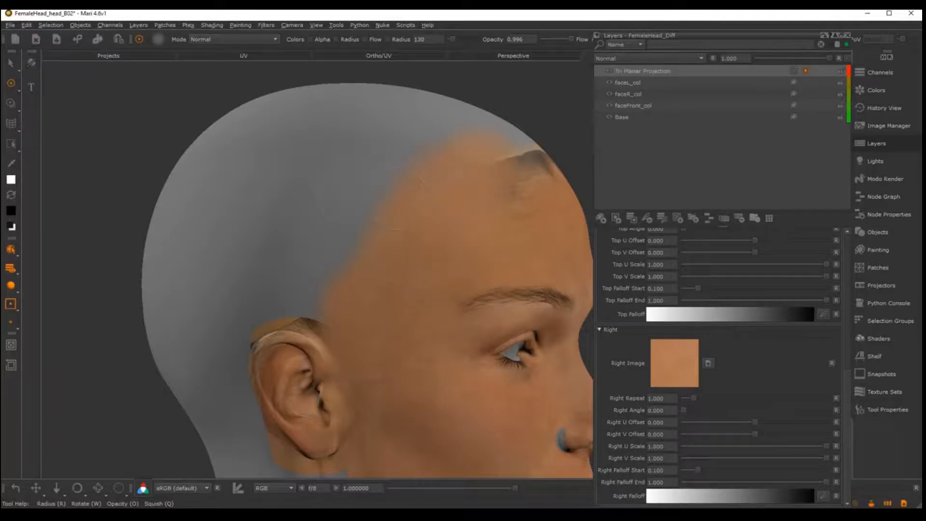
{"action": "left_click_drag", "start_coordinate": [371, 227], "coordinate": [317, 298]}
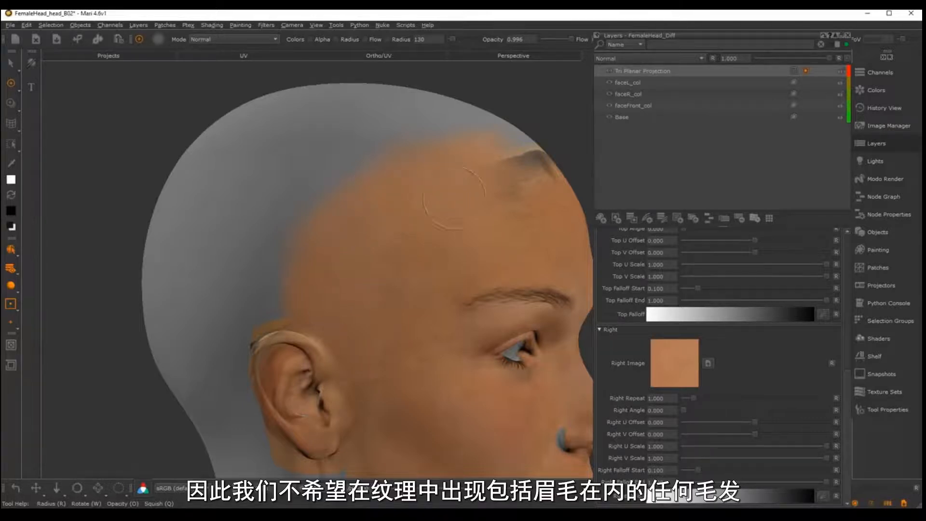
- Continue painting the mask across the forehead hairline and down over the opposite temple to the ear
{"action": "left_click_drag", "start_coordinate": [508, 219], "coordinate": [333, 298], "text": "alt"}
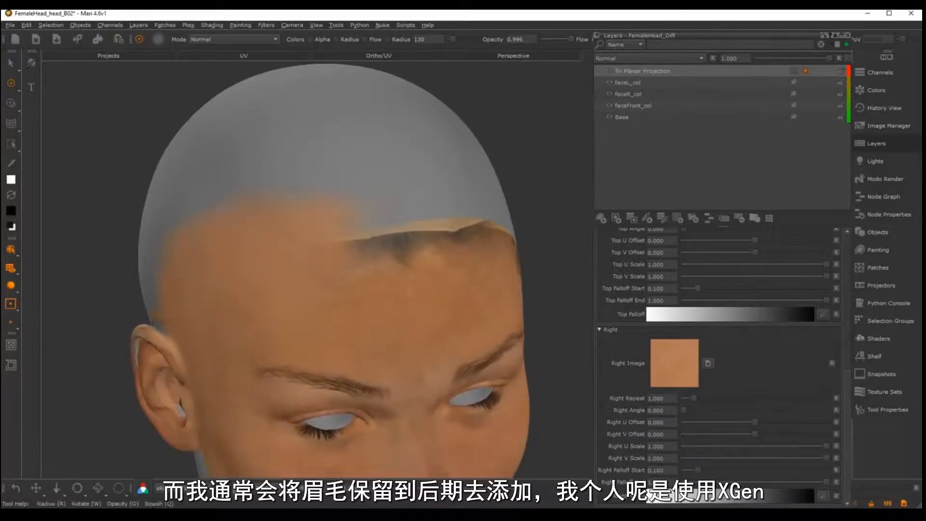
{"action": "left_click_drag", "start_coordinate": [367, 246], "coordinate": [435, 241]}
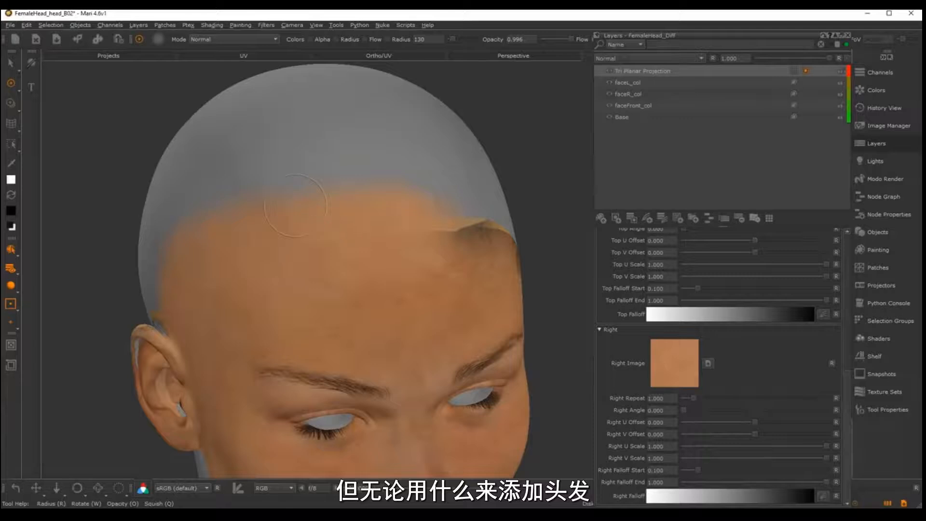
{"action": "left_click_drag", "start_coordinate": [401, 254], "coordinate": [333, 270], "text": "alt"}
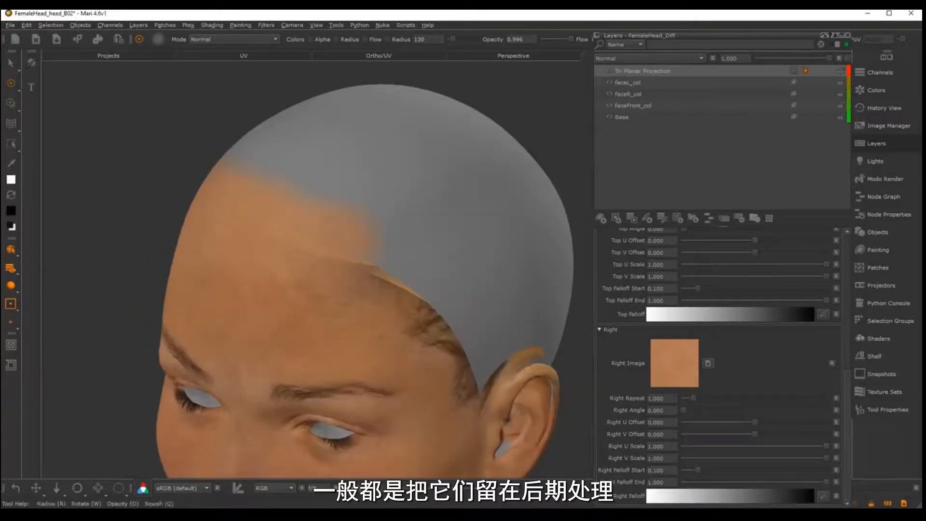
{"action": "mouse_move", "coordinate": [394, 289]}
{"action": "left_mouse_down"}
{"action": "mouse_move", "coordinate": [434, 322]}
{"action": "mouse_move", "coordinate": [440, 342]}
{"action": "left_mouse_up"}
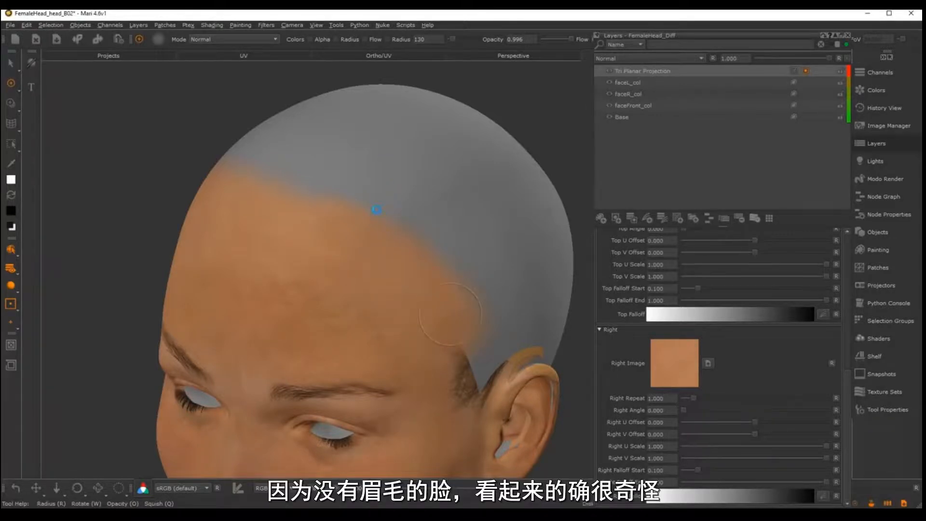
{"action": "left_click_drag", "start_coordinate": [450, 314], "coordinate": [371, 261], "text": "alt"}
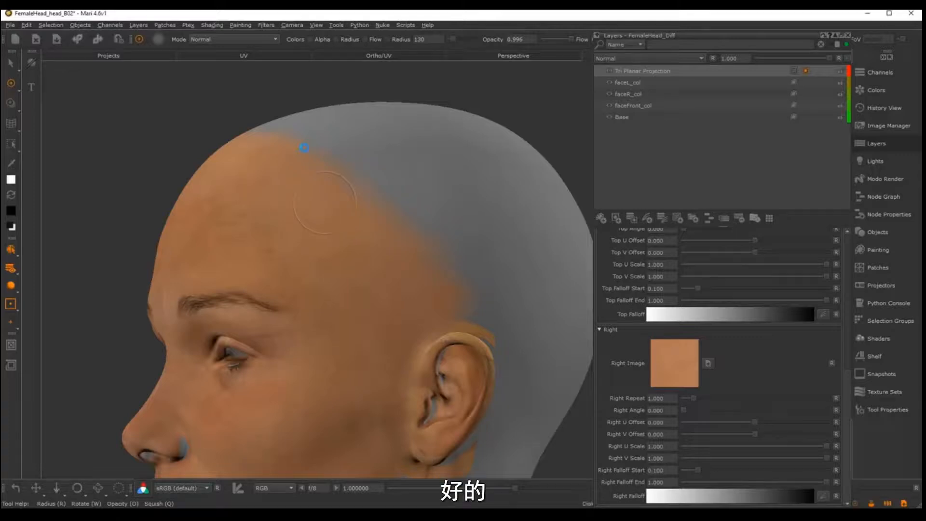
- Try a World Scale of 4 for the triplanar projection and compare its skin detail with the forehead scan
{"action": "middle_click_drag", "start_coordinate": [361, 236], "coordinate": [437, 292]}
{"action": "scroll", "coordinate": [438, 292], "scroll_direction": "up", "scroll_amount": 10}
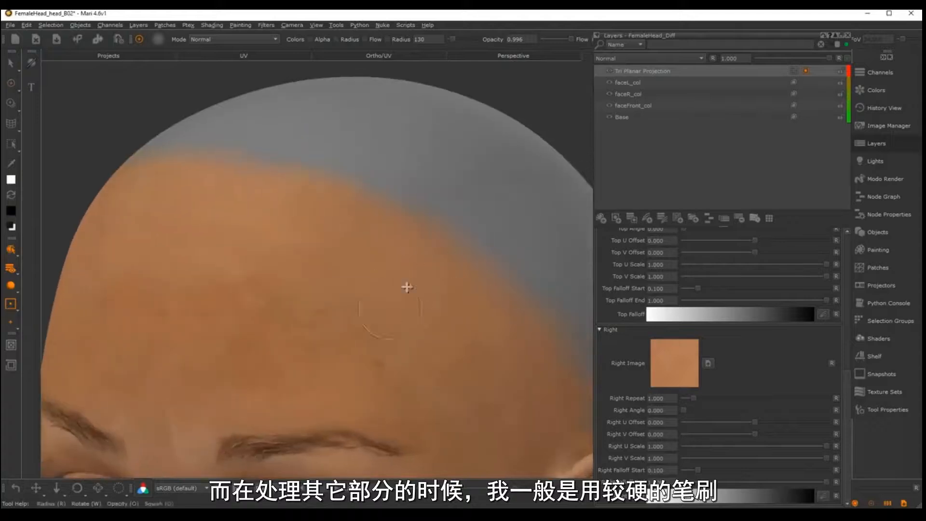
{"action": "right_click_drag", "start_coordinate": [408, 276], "coordinate": [493, 265], "text": "alt"}
{"action": "middle_click_drag", "start_coordinate": [494, 265], "coordinate": [568, 277], "text": "alt"}
{"action": "right_click_drag", "start_coordinate": [482, 270], "coordinate": [308, 265], "text": "alt"}
{"action": "middle_click_drag", "start_coordinate": [424, 195], "coordinate": [467, 222], "text": "alt"}
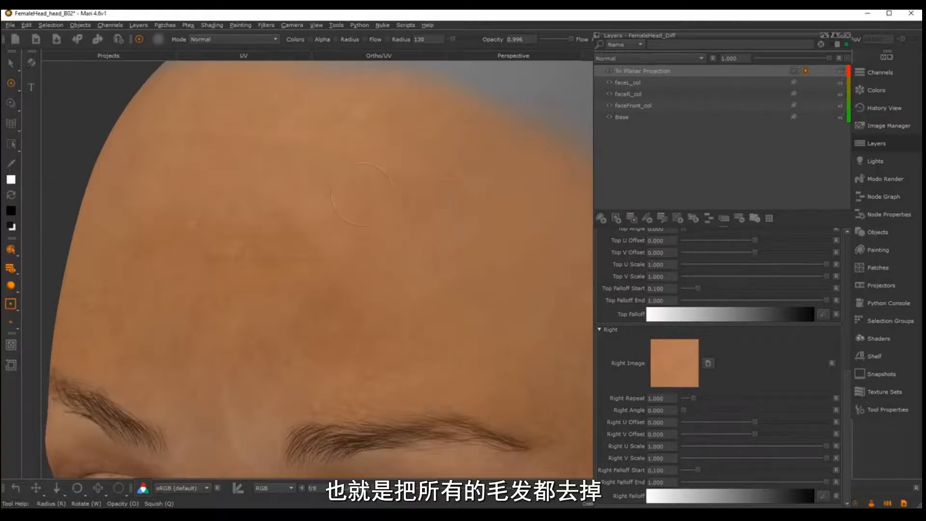
{"action": "mouse_move", "coordinate": [373, 196]}
{"action": "left_mouse_down", "text": "alt"}
{"action": "mouse_move", "coordinate": [512, 228]}
{"action": "mouse_move", "coordinate": [288, 218]}
{"action": "left_mouse_up", "text": "alt"}
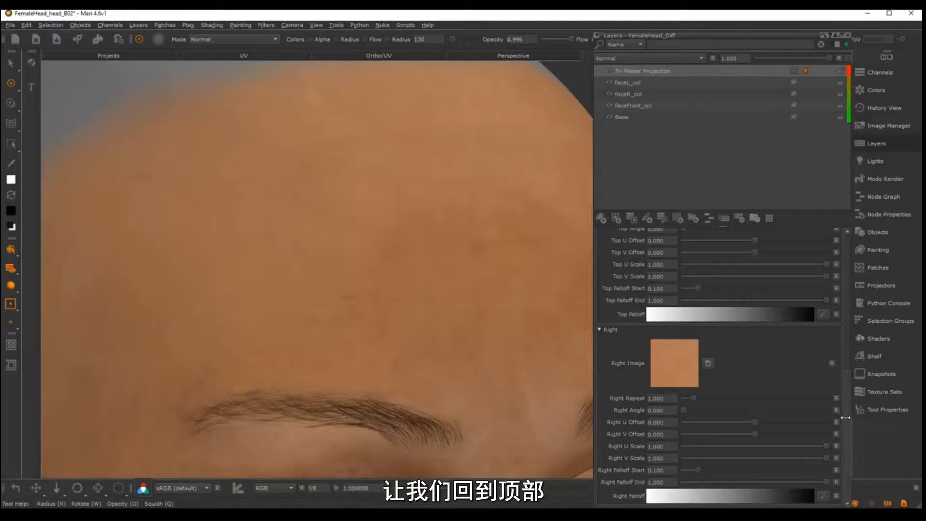
{"action": "scroll", "coordinate": [839, 416], "scroll_direction": "up", "scroll_amount": 10}
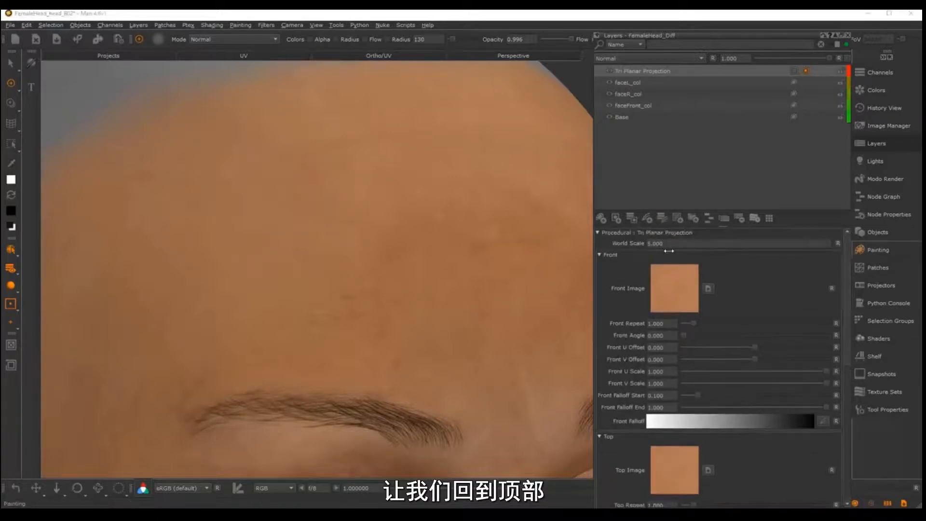
{"action": "double_click", "coordinate": [656, 244]}
{"action": "type", "text": "4"}
{"action": "key", "text": "Return"}
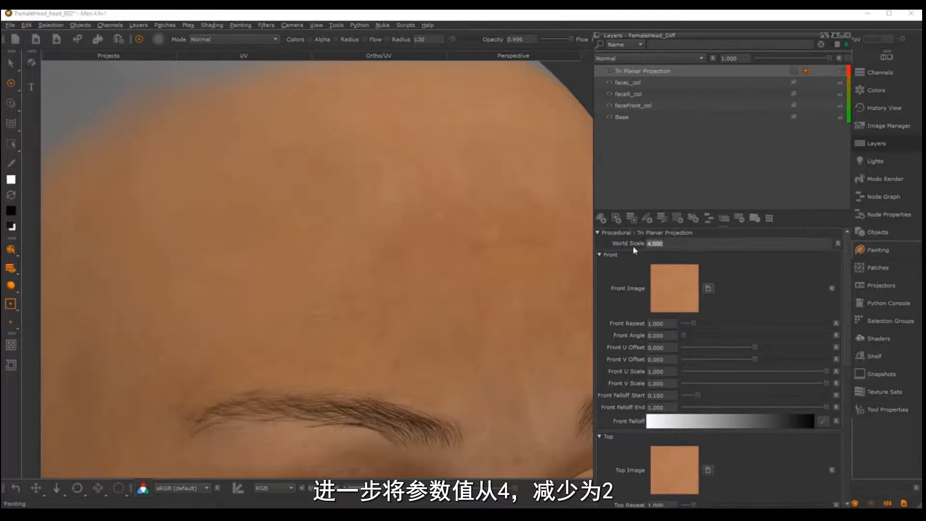
- Try smaller World Scale values, including 2 and 3, for the triplanar skin tile on the forehead
{"action": "type", "text": "2"}
{"action": "key", "text": "Return"}
{"action": "left_click_drag", "start_coordinate": [673, 244], "coordinate": [621, 243]}
{"action": "type", "text": "1"}
{"action": "key", "text": "Return"}
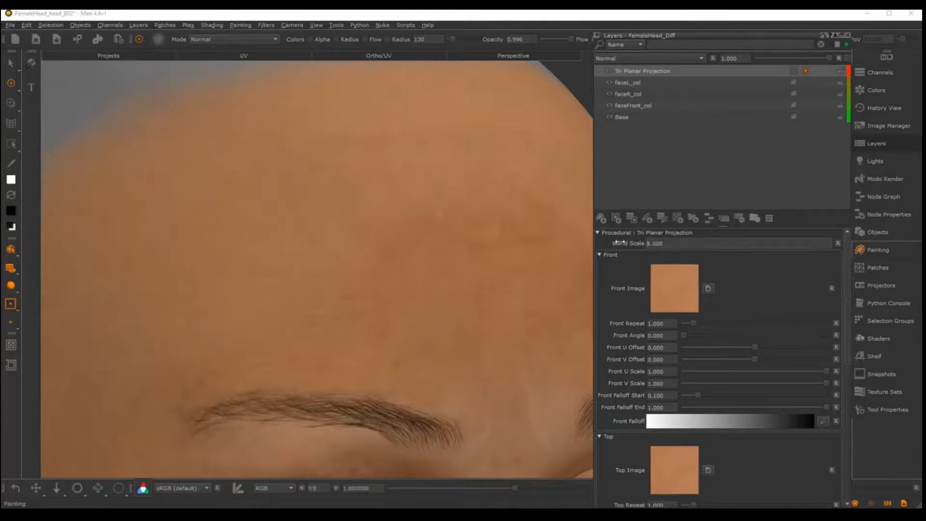
{"action": "left_click_drag", "start_coordinate": [677, 245], "coordinate": [631, 246]}
{"action": "type", "text": "2"}
{"action": "key", "text": "Return"}
{"action": "double_click", "coordinate": [654, 243]}
{"action": "type", "text": "3"}
{"action": "key", "text": "Return"}
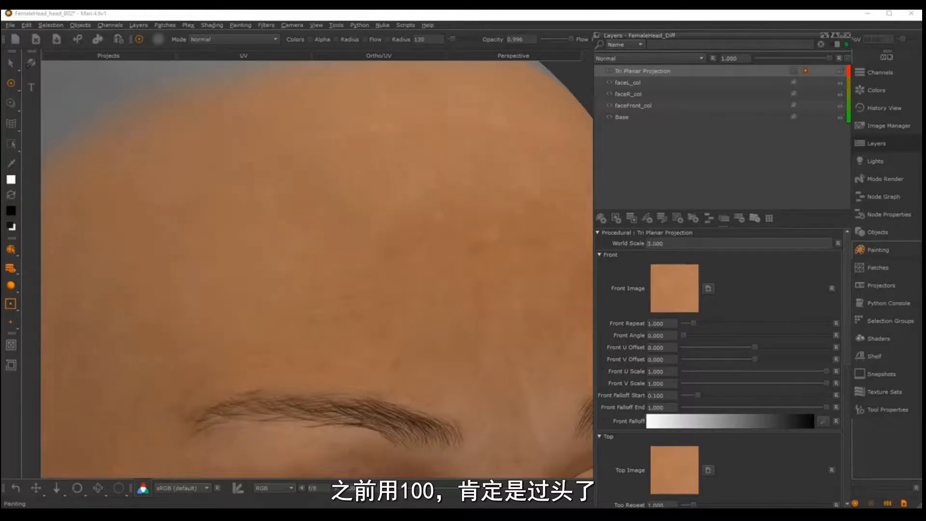
- Compare a World Scale of 5 across the front of the forehead and set the final World Scale to 4
{"action": "middle_click_drag", "start_coordinate": [473, 248], "coordinate": [258, 263], "text": "alt"}
{"action": "left_click_drag", "start_coordinate": [257, 263], "coordinate": [272, 318], "text": "alt"}
{"action": "double_click", "coordinate": [655, 244]}
{"action": "type", "text": "5"}
{"action": "key", "text": "Return"}
{"action": "left_click_drag", "start_coordinate": [664, 244], "coordinate": [640, 245]}
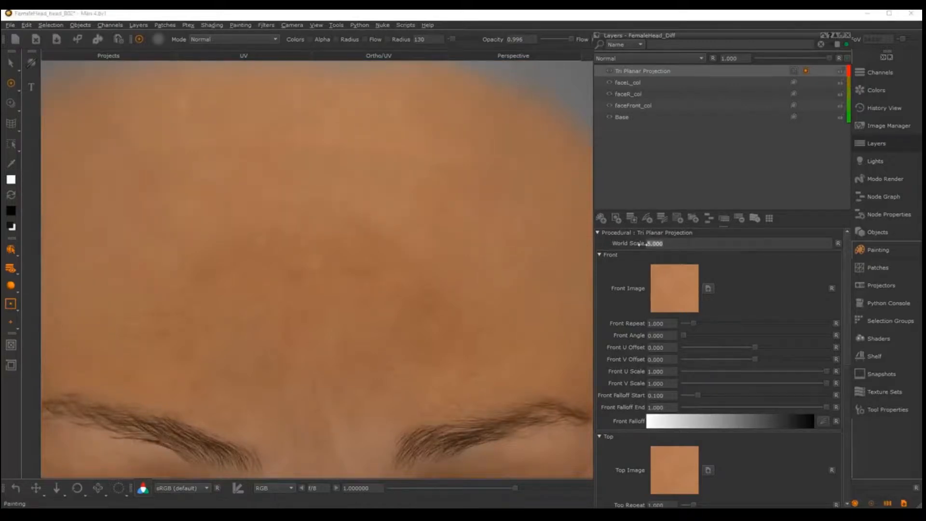
{"action": "type", "text": "4"}
{"action": "key", "text": "Return"}
- Paint the mask above and behind the ear, extending the skin tile down towards the neck
{"action": "scroll", "coordinate": [419, 186], "scroll_direction": "down", "scroll_amount": 5}
{"action": "left_click_drag", "start_coordinate": [367, 231], "coordinate": [452, 308], "text": "alt"}
{"action": "mouse_move", "coordinate": [393, 286]}
{"action": "middle_mouse_down", "text": "alt"}
{"action": "mouse_move", "coordinate": [412, 300]}
{"action": "mouse_move", "coordinate": [406, 295]}
{"action": "middle_mouse_up", "text": "alt"}
{"action": "middle_click_drag", "start_coordinate": [454, 240], "coordinate": [468, 193], "text": "alt"}
{"action": "left_click_drag", "start_coordinate": [475, 223], "coordinate": [508, 227], "text": "alt"}
{"action": "right_click_drag", "start_coordinate": [508, 227], "coordinate": [532, 234], "text": "alt"}
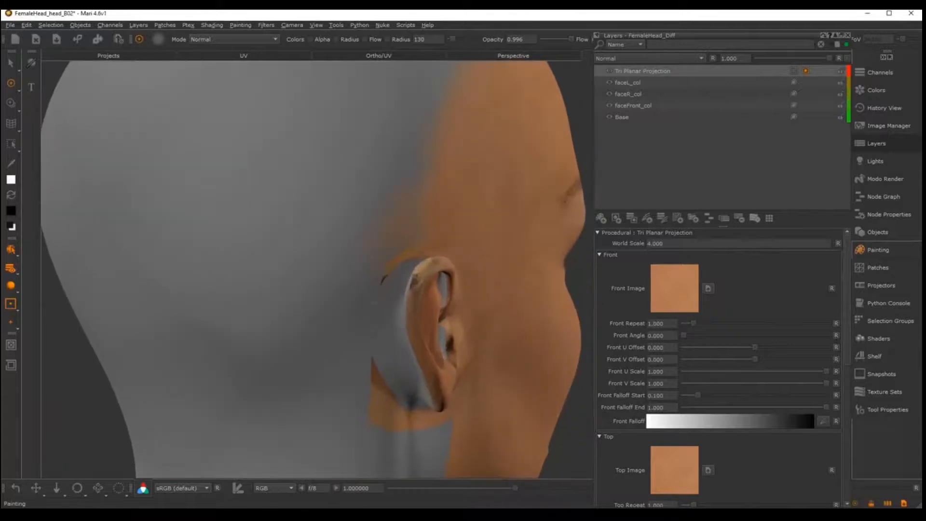
{"action": "left_click_drag", "start_coordinate": [376, 318], "coordinate": [387, 371]}
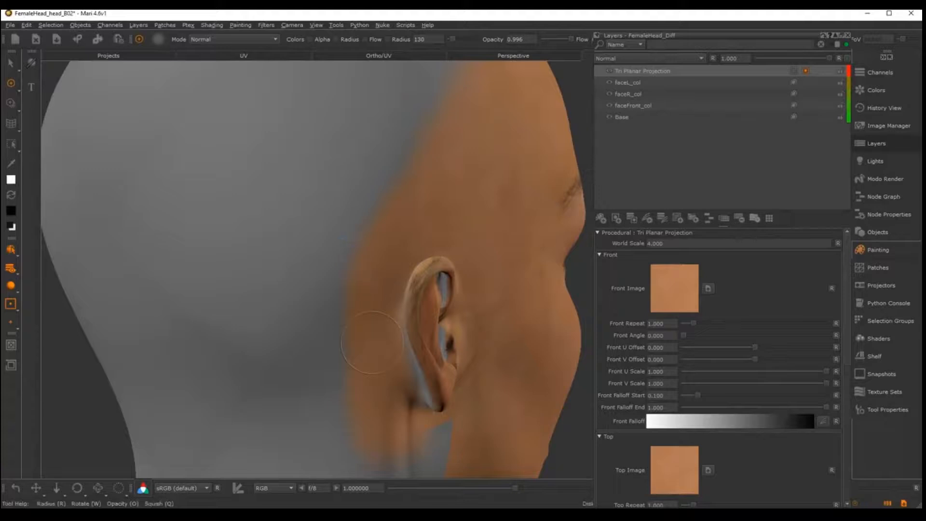
- Paint the mask over the sideburn hairs and jaw area around both ears, enlarging the brush radius to 184
{"action": "middle_click_drag", "start_coordinate": [480, 299], "coordinate": [386, 248], "text": "alt"}
{"action": "left_click_drag", "start_coordinate": [386, 248], "coordinate": [321, 252], "text": "alt"}
{"action": "right_click_drag", "start_coordinate": [321, 252], "coordinate": [369, 258], "text": "alt"}
{"action": "left_click_drag", "start_coordinate": [370, 259], "coordinate": [355, 250], "text": "alt"}
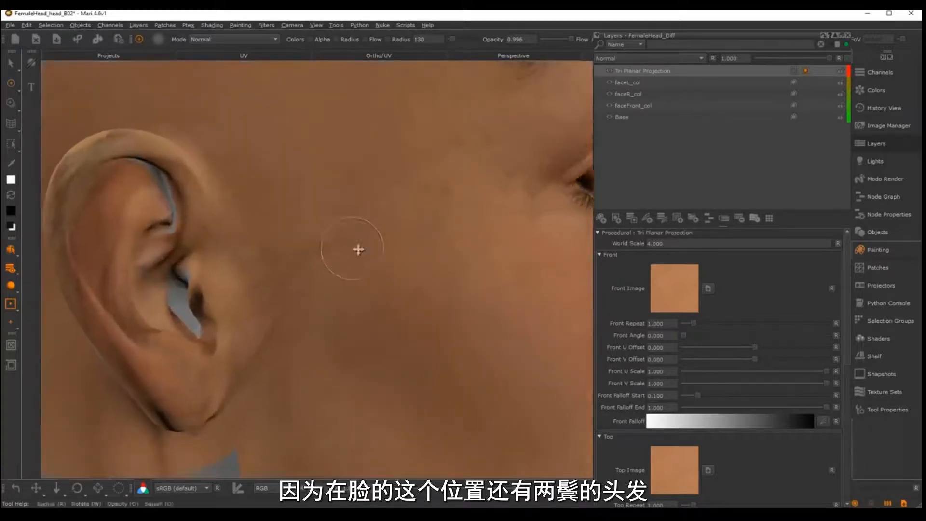
{"action": "middle_click_drag", "start_coordinate": [249, 203], "coordinate": [323, 188], "text": "alt"}
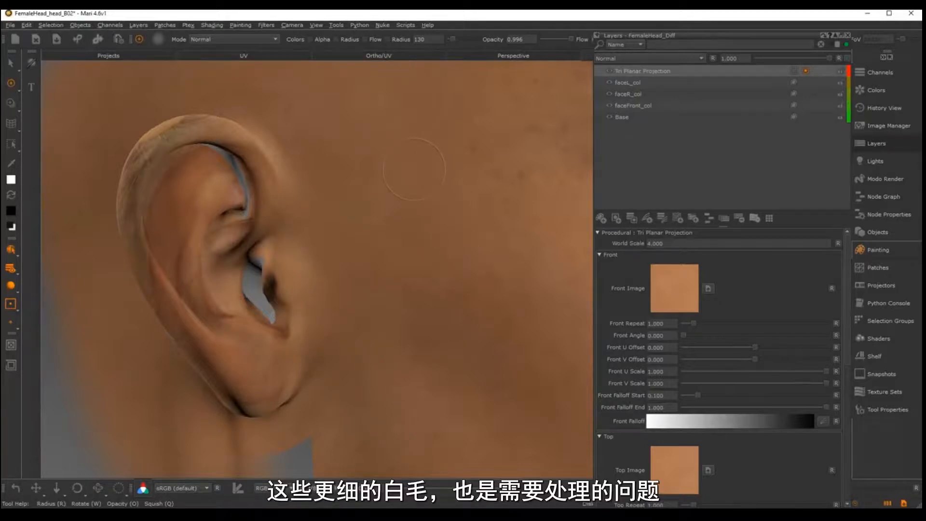
{"action": "mouse_move", "coordinate": [382, 403]}
{"action": "middle_mouse_down", "text": "alt"}
{"action": "mouse_move", "coordinate": [326, 311]}
{"action": "mouse_move", "coordinate": [314, 260]}
{"action": "mouse_move", "coordinate": [265, 227]}
{"action": "middle_mouse_up", "text": "alt"}
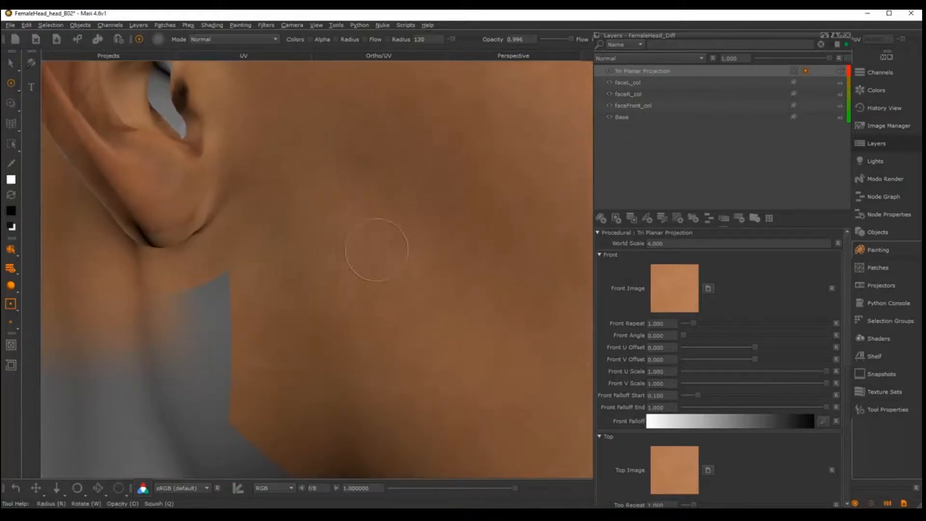
{"action": "key", "text": "r"}
{"action": "left_click_drag", "start_coordinate": [376, 260], "coordinate": [387, 255]}
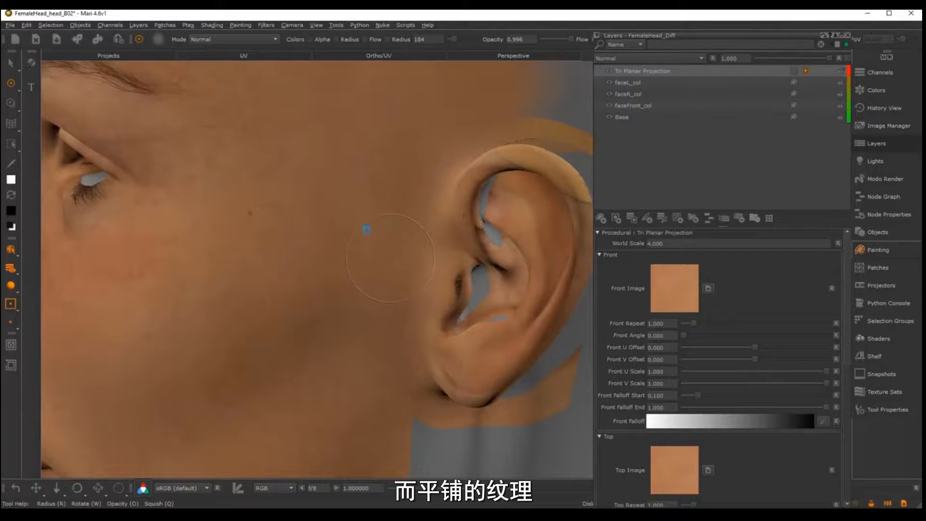
{"action": "middle_click_drag", "start_coordinate": [383, 279], "coordinate": [406, 185]}
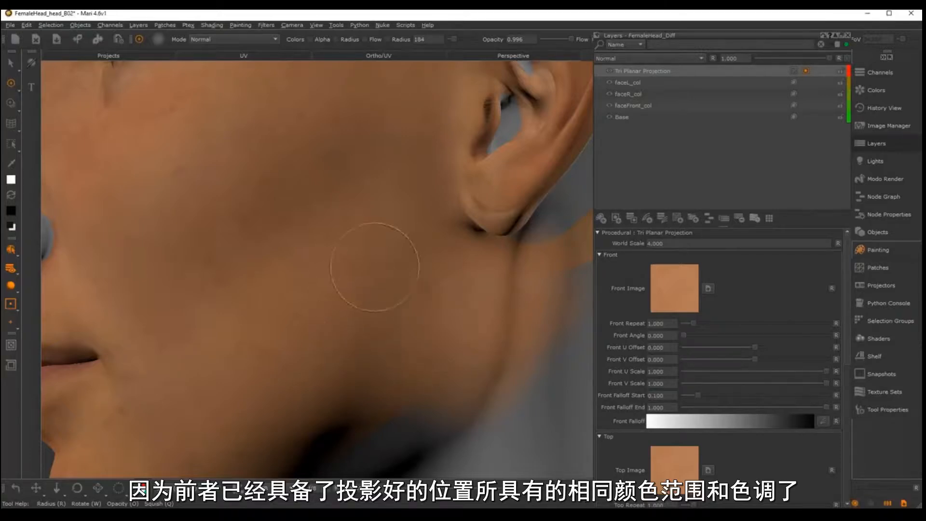
- Examine the skin coverage along the jaw, cheek and hairline from several angles around the head
{"action": "right_click_drag", "start_coordinate": [494, 321], "coordinate": [501, 289], "text": "alt"}
{"action": "middle_click_drag", "start_coordinate": [502, 289], "coordinate": [462, 336], "text": "alt"}
{"action": "mouse_move", "coordinate": [462, 336]}
{"action": "left_mouse_down", "text": "alt"}
{"action": "mouse_move", "coordinate": [506, 246]}
{"action": "mouse_move", "coordinate": [417, 235]}
{"action": "mouse_move", "coordinate": [558, 227]}
{"action": "mouse_move", "coordinate": [477, 270]}
{"action": "mouse_move", "coordinate": [437, 327]}
{"action": "mouse_move", "coordinate": [500, 313]}
{"action": "left_mouse_up", "text": "alt"}
{"action": "right_click_drag", "start_coordinate": [437, 337], "coordinate": [438, 302], "text": "alt"}
{"action": "left_click_drag", "start_coordinate": [438, 302], "coordinate": [310, 293], "text": "alt"}
{"action": "middle_click_drag", "start_coordinate": [507, 241], "coordinate": [405, 275], "text": "alt"}
{"action": "right_click_drag", "start_coordinate": [405, 275], "coordinate": [444, 241], "text": "alt"}
{"action": "mouse_move", "coordinate": [444, 188]}
{"action": "left_mouse_down", "text": "alt"}
{"action": "mouse_move", "coordinate": [413, 207]}
{"action": "mouse_move", "coordinate": [389, 265]}
{"action": "mouse_move", "coordinate": [423, 254]}
{"action": "left_mouse_up", "text": "alt"}
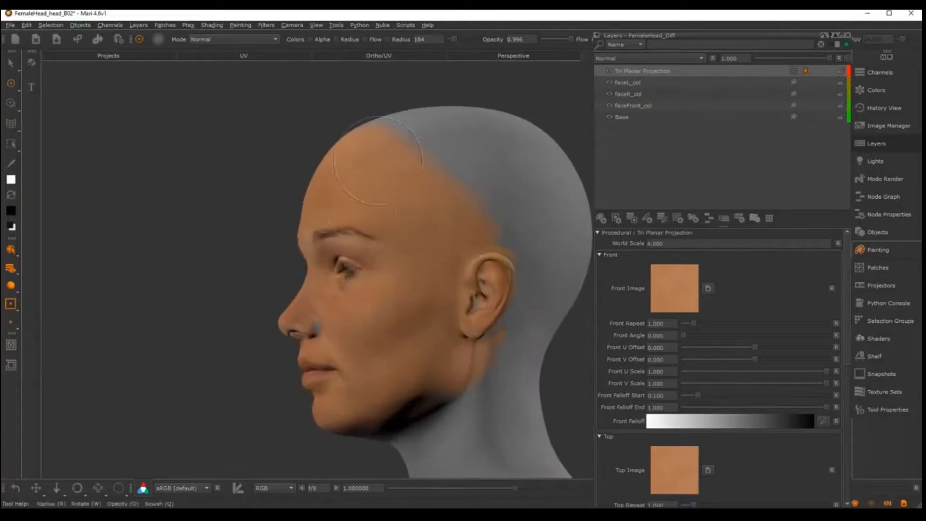
- Switch to the Default basic brush and enlarge its radius to 100 for covering the scalp
{"action": "left_click_drag", "start_coordinate": [377, 160], "coordinate": [412, 199], "text": "alt"}
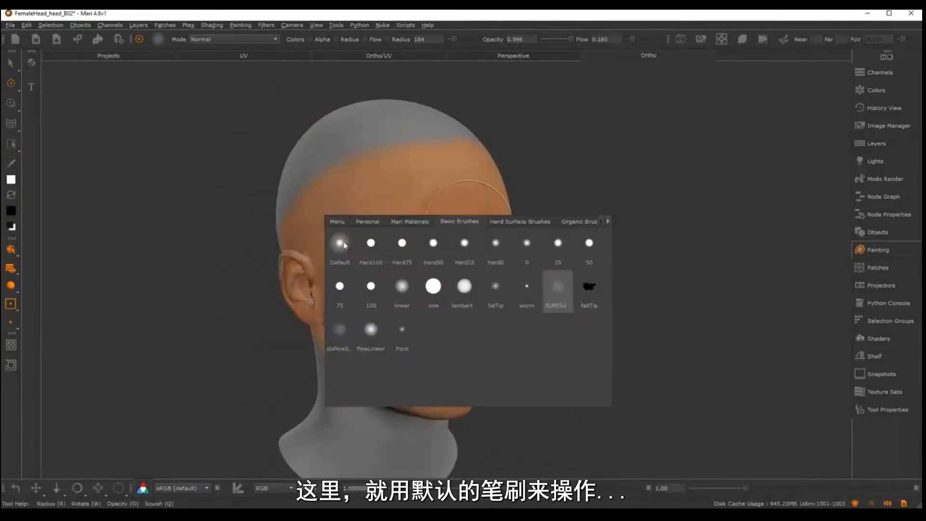
{"action": "left_click", "coordinate": [339, 246]}
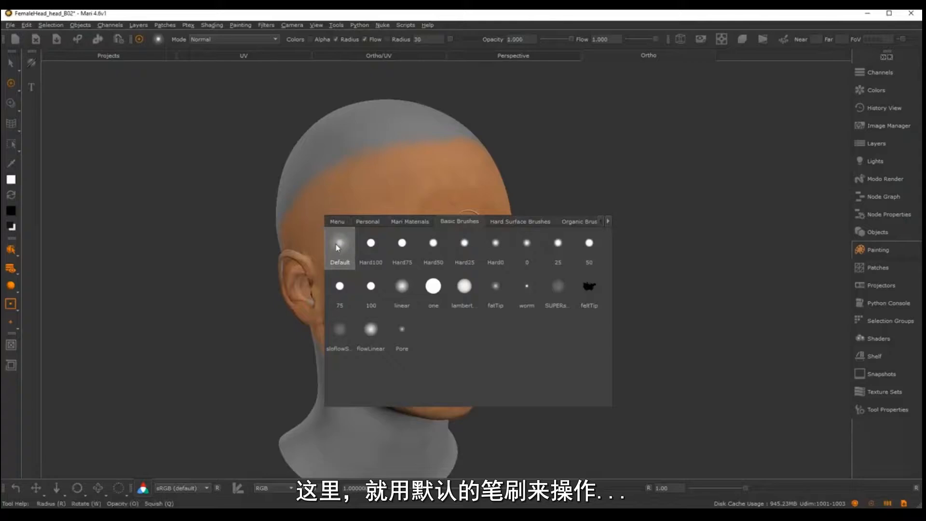
{"action": "left_click", "coordinate": [336, 247]}
{"action": "mouse_move", "coordinate": [427, 302]}
{"action": "left_mouse_down", "text": "alt"}
{"action": "mouse_move", "coordinate": [438, 312]}
{"action": "mouse_move", "coordinate": [593, 295]}
{"action": "mouse_move", "coordinate": [456, 309]}
{"action": "mouse_move", "coordinate": [380, 271]}
{"action": "left_mouse_up", "text": "alt"}
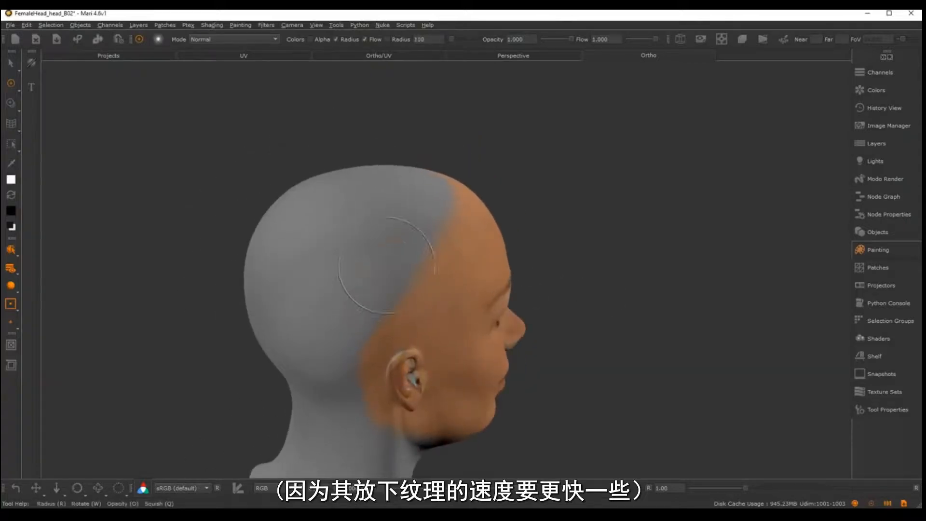
- Clear a trial stroke on the side of the scalp from the paint buffer and enable Mirror Projecting X
{"action": "left_click_drag", "start_coordinate": [381, 289], "coordinate": [365, 309]}
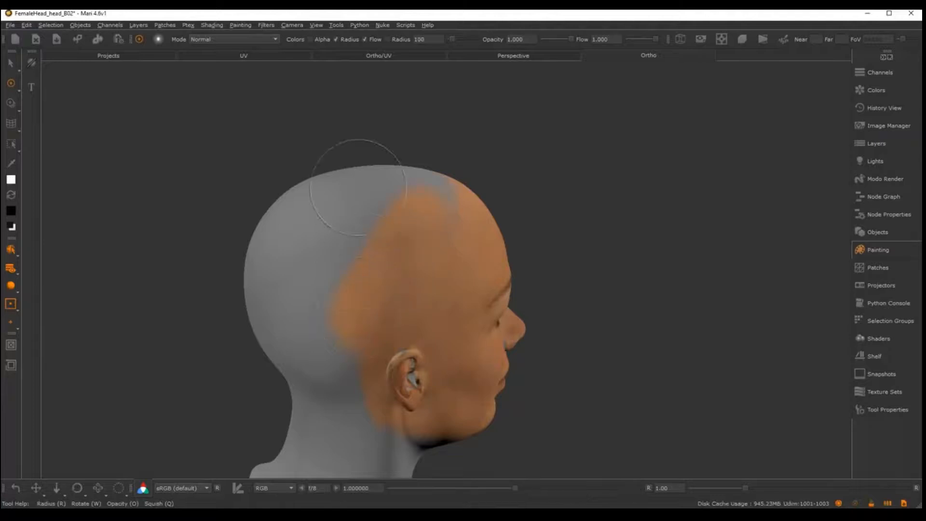
{"action": "left_click", "coordinate": [11, 347]}
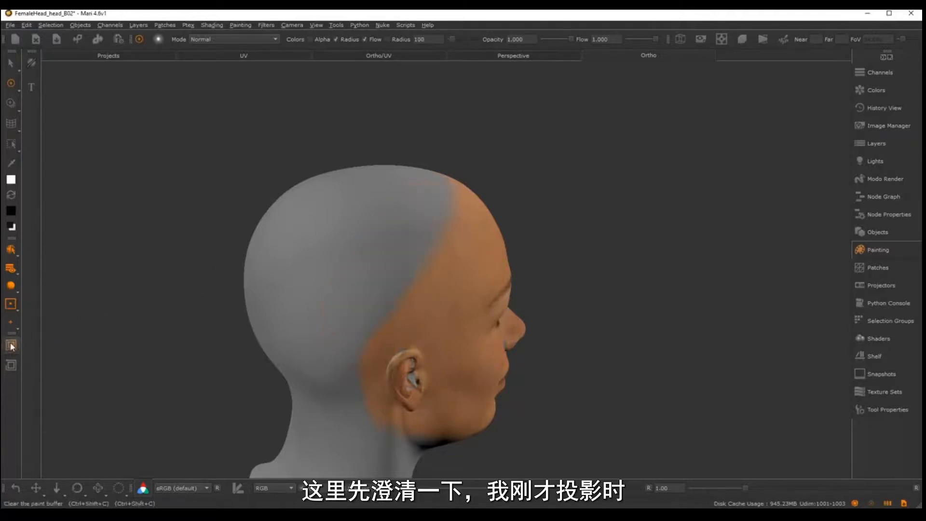
{"action": "left_click", "coordinate": [11, 305]}
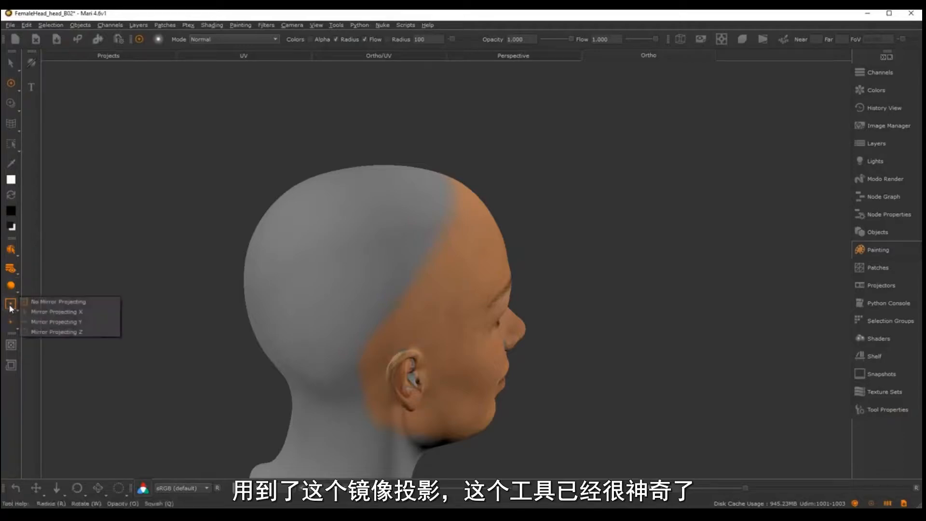
{"action": "left_click", "coordinate": [37, 312]}
- Paint the mirrored mask over the whole side, crown and back of the scalp
{"action": "left_click_drag", "start_coordinate": [448, 300], "coordinate": [434, 300]}
{"action": "key", "text": "ctrl+z"}
{"action": "mouse_move", "coordinate": [366, 297]}
{"action": "left_mouse_down", "text": "alt"}
{"action": "mouse_move", "coordinate": [347, 307]}
{"action": "mouse_move", "coordinate": [373, 298]}
{"action": "mouse_move", "coordinate": [363, 311]}
{"action": "left_mouse_up", "text": "alt"}
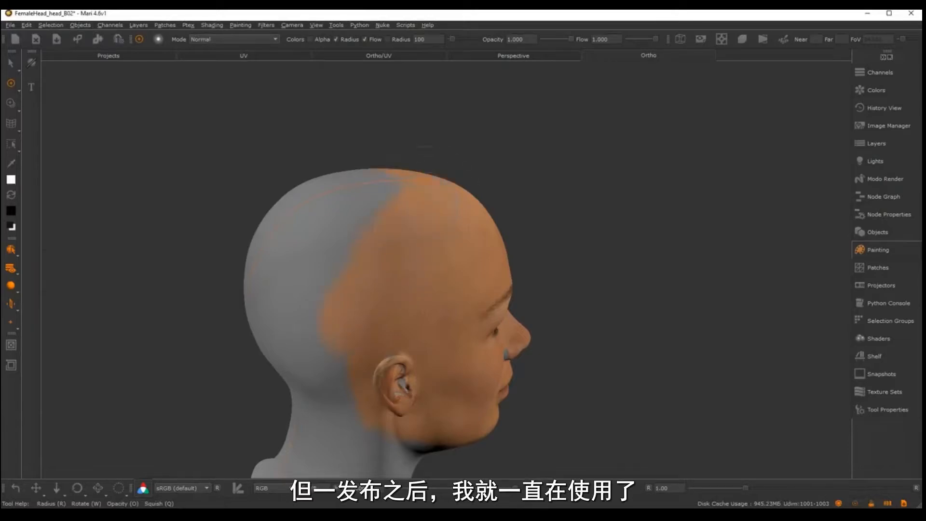
{"action": "left_click_drag", "start_coordinate": [434, 192], "coordinate": [374, 231]}
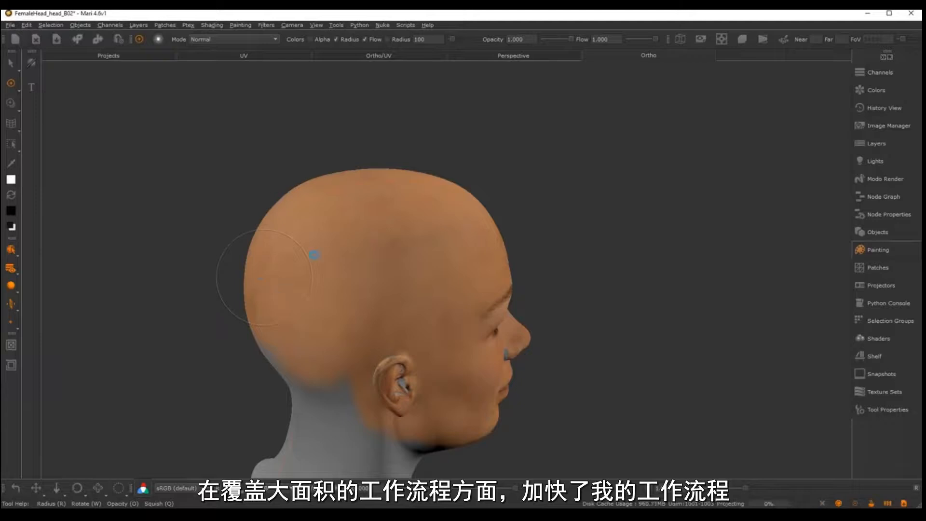
- Paint the mirrored mask over the nape and the back and sides of the neck, baking the strokes
{"action": "middle_click_drag", "start_coordinate": [322, 311], "coordinate": [343, 250], "text": "alt"}
{"action": "right_click_drag", "start_coordinate": [343, 251], "coordinate": [368, 248], "text": "alt"}
{"action": "mouse_move", "coordinate": [328, 250]}
{"action": "left_mouse_down", "text": "alt"}
{"action": "mouse_move", "coordinate": [351, 254]}
{"action": "mouse_move", "coordinate": [320, 258]}
{"action": "left_mouse_up", "text": "alt"}
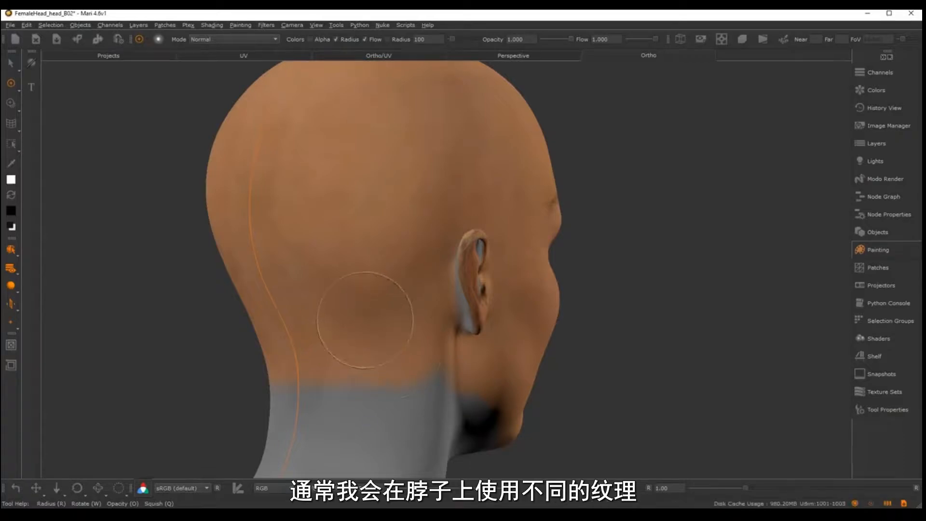
{"action": "middle_click_drag", "start_coordinate": [323, 333], "coordinate": [417, 202]}
{"action": "left_click_drag", "start_coordinate": [418, 201], "coordinate": [430, 226], "text": "alt"}
{"action": "left_click_drag", "start_coordinate": [349, 222], "coordinate": [325, 346]}
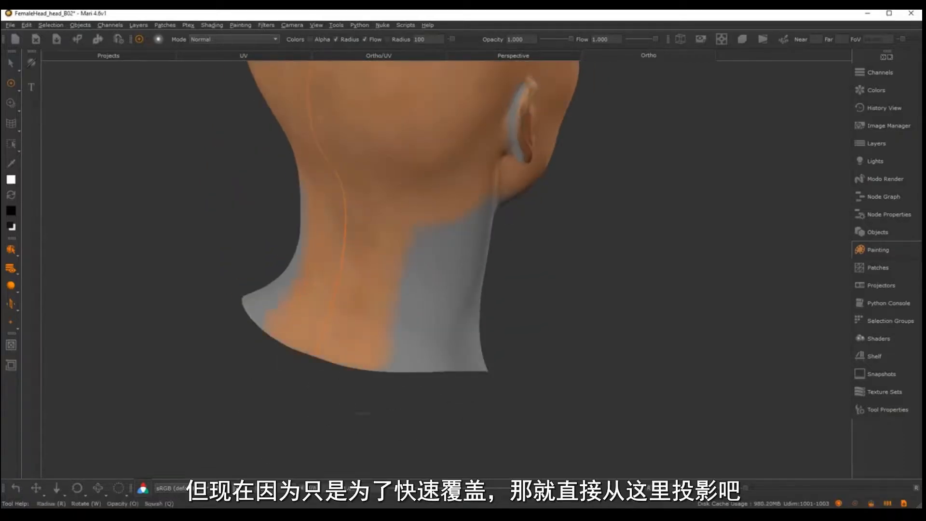
{"action": "key", "text": "b"}
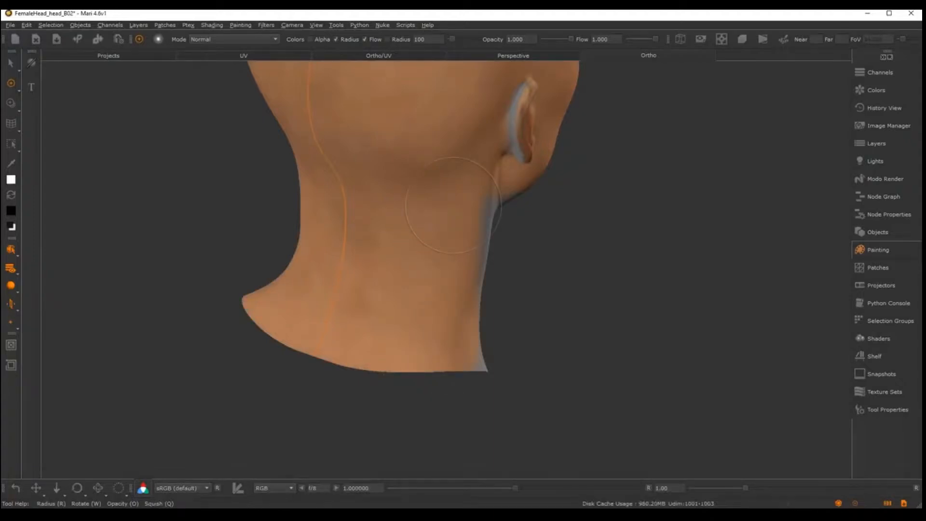
{"action": "left_click_drag", "start_coordinate": [434, 227], "coordinate": [388, 241], "text": "alt"}
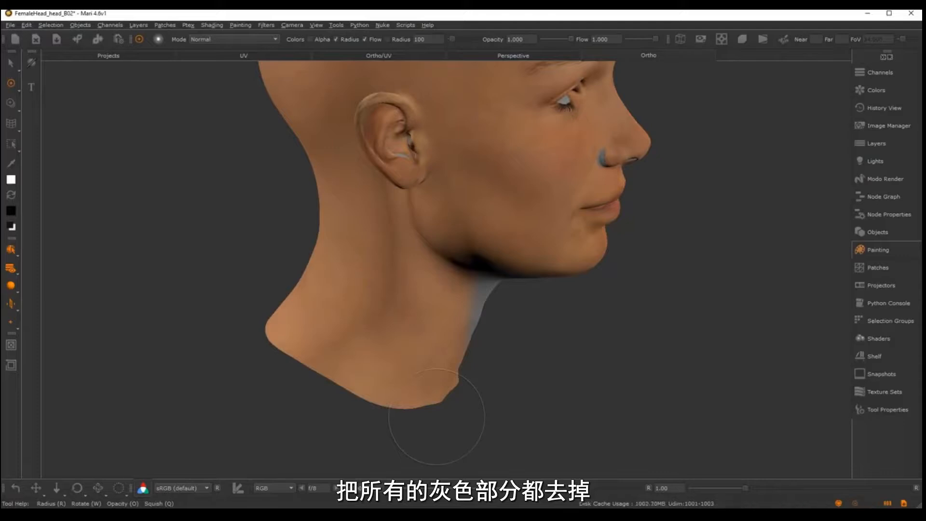
- Fix light Three to the camera instead of the scene to brighten the dark area under the chin
{"action": "mouse_move", "coordinate": [437, 416]}
{"action": "middle_mouse_down"}
{"action": "mouse_move", "coordinate": [355, 244]}
{"action": "mouse_move", "coordinate": [365, 255]}
{"action": "mouse_move", "coordinate": [502, 281]}
{"action": "mouse_move", "coordinate": [406, 270]}
{"action": "mouse_move", "coordinate": [424, 244]}
{"action": "middle_mouse_up"}
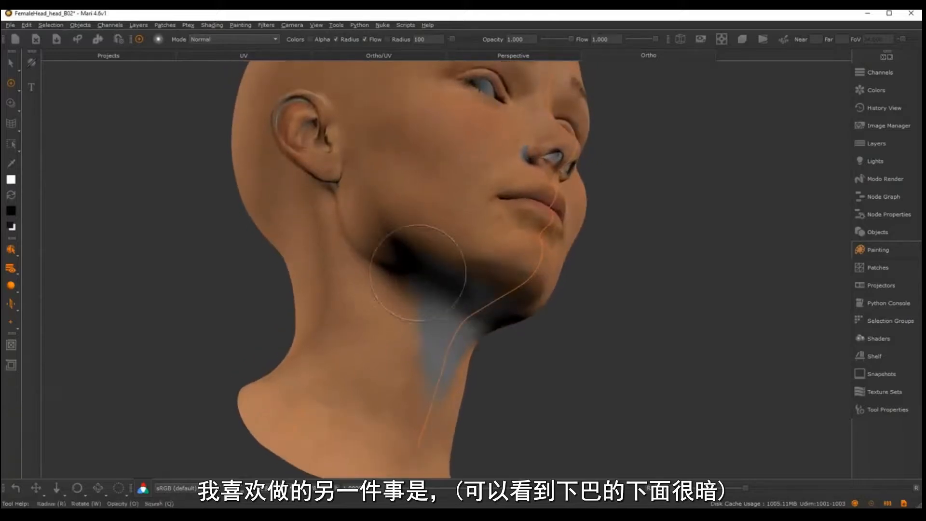
{"action": "left_click", "coordinate": [875, 161]}
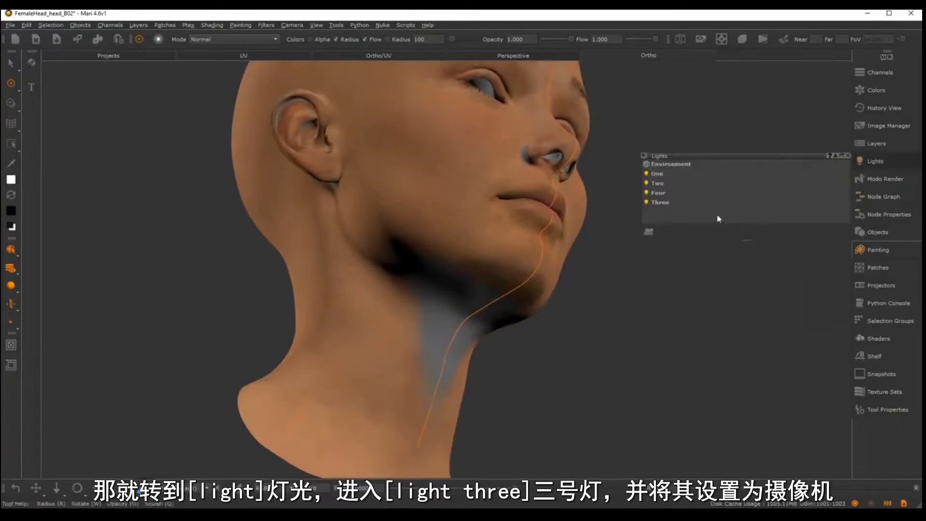
{"action": "left_click", "coordinate": [661, 202]}
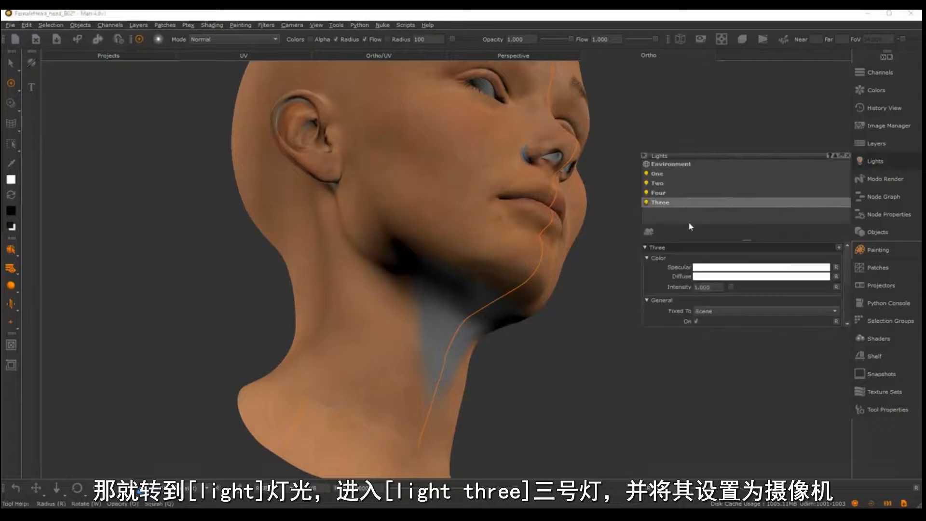
{"action": "left_click", "coordinate": [765, 311]}
{"action": "left_click", "coordinate": [746, 324]}
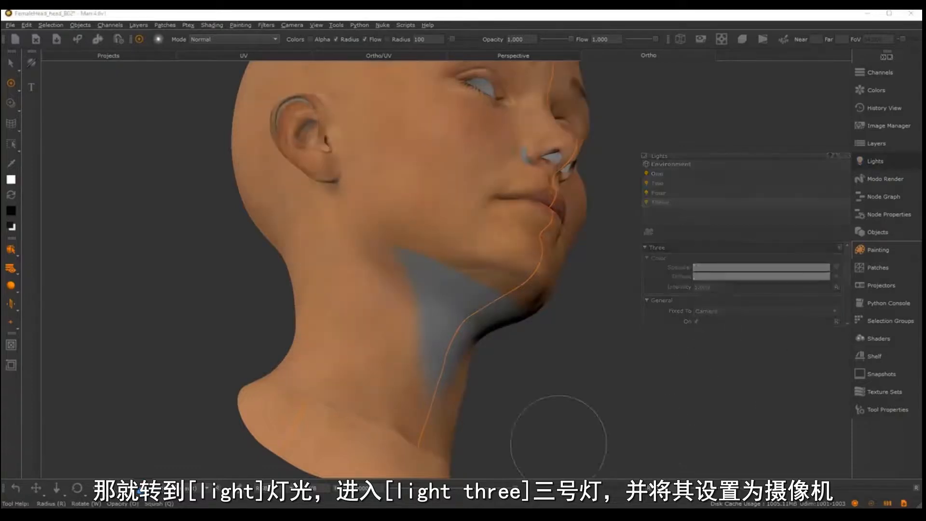
- Undo the last stroke under the jaw and switch to the SUPERsoft basic brush with white as the foreground color
{"action": "left_click_drag", "start_coordinate": [588, 391], "coordinate": [475, 212], "text": "alt"}
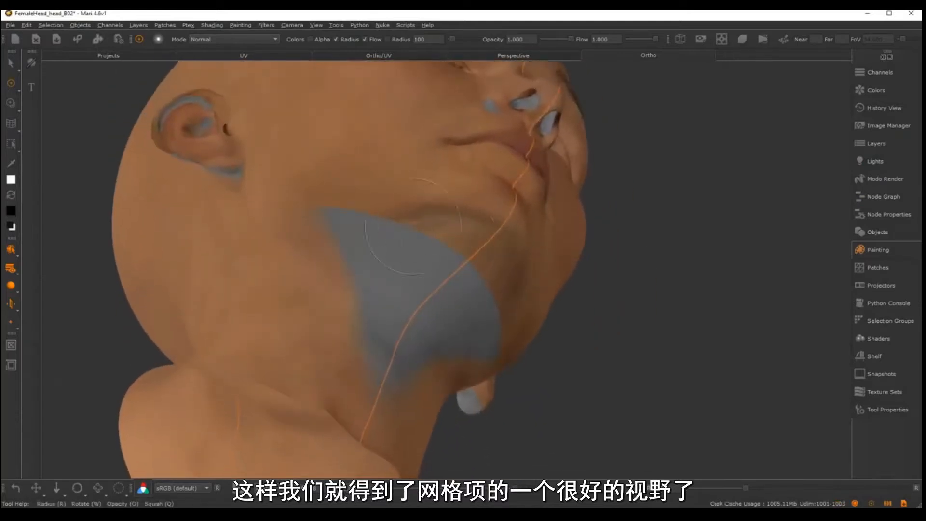
{"action": "mouse_move", "coordinate": [410, 270]}
{"action": "left_mouse_down", "text": "alt"}
{"action": "mouse_move", "coordinate": [441, 259]}
{"action": "mouse_move", "coordinate": [424, 296]}
{"action": "mouse_move", "coordinate": [414, 278]}
{"action": "left_mouse_up", "text": "alt"}
{"action": "key", "text": "ctrl+z"}
{"action": "key", "text": "x"}
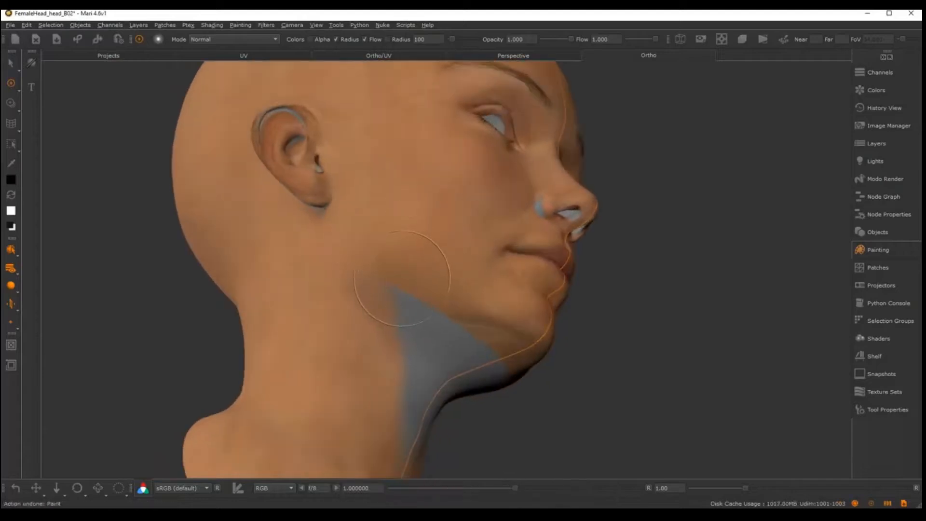
{"action": "key", "text": "b"}
{"action": "left_click", "coordinate": [482, 322]}
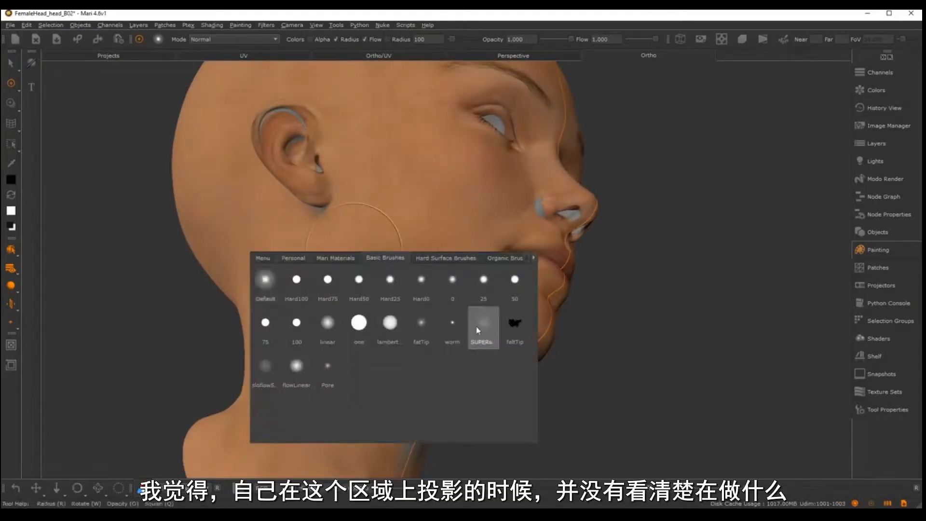
{"action": "mouse_move", "coordinate": [434, 314]}
{"action": "left_mouse_down", "text": "alt"}
{"action": "mouse_move", "coordinate": [357, 285]}
{"action": "mouse_move", "coordinate": [366, 277]}
{"action": "left_mouse_up", "text": "alt"}
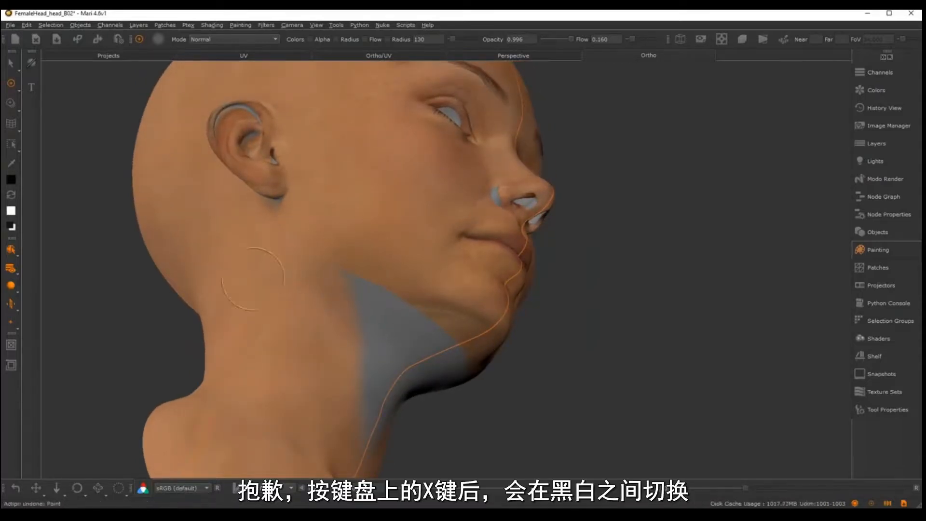
{"action": "key", "text": "x"}
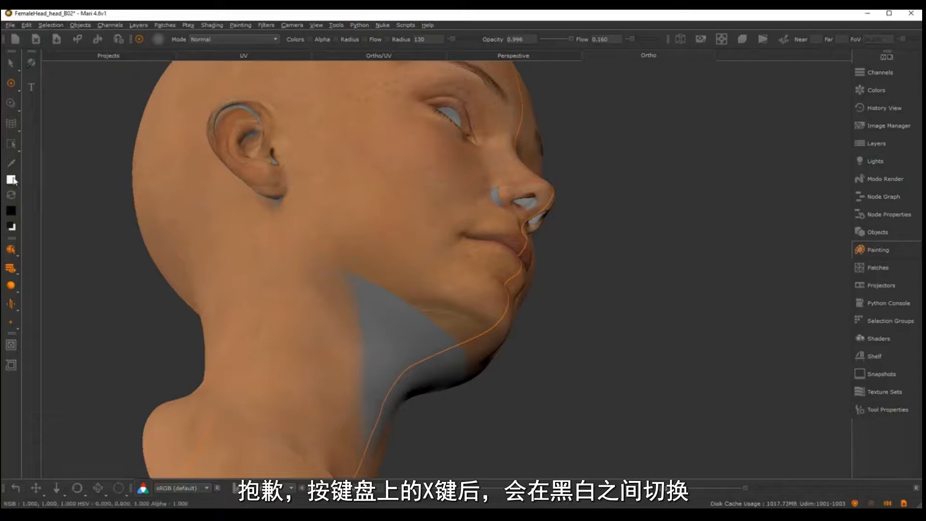
- Paint the mirrored mask over the remaining grey area under the jaw and down the front of the throat, baking the strokes
{"action": "left_click_drag", "start_coordinate": [340, 292], "coordinate": [458, 345]}
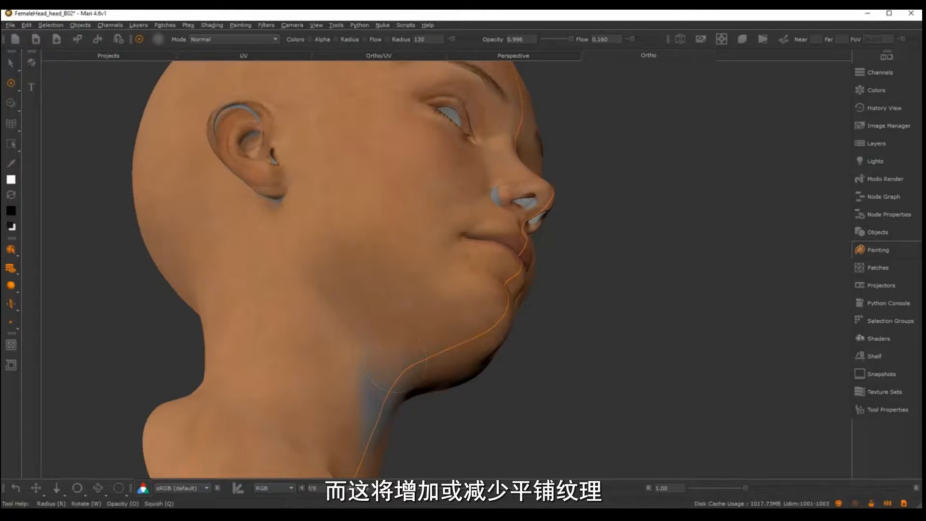
{"action": "left_click_drag", "start_coordinate": [395, 361], "coordinate": [379, 320]}
{"action": "key", "text": "b"}
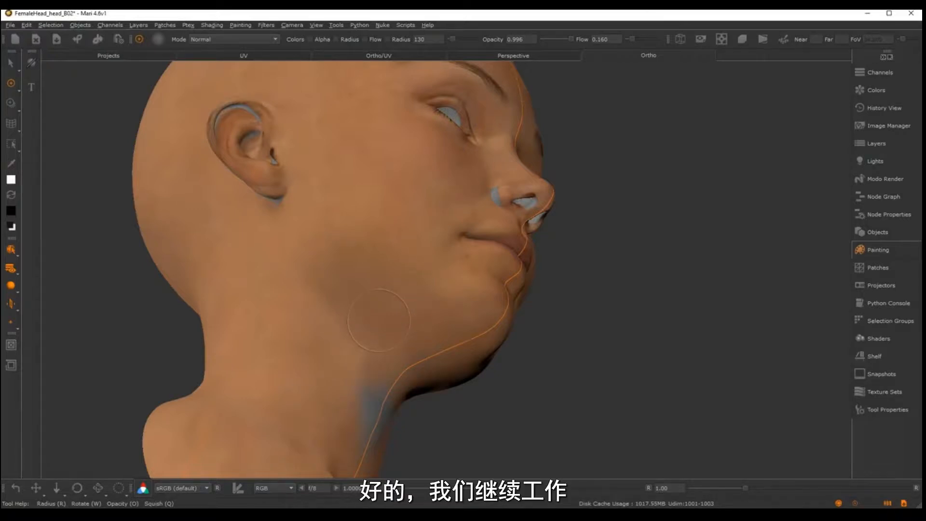
{"action": "middle_click_drag", "start_coordinate": [420, 316], "coordinate": [448, 270], "text": "alt"}
{"action": "left_click_drag", "start_coordinate": [449, 270], "coordinate": [351, 318], "text": "alt"}
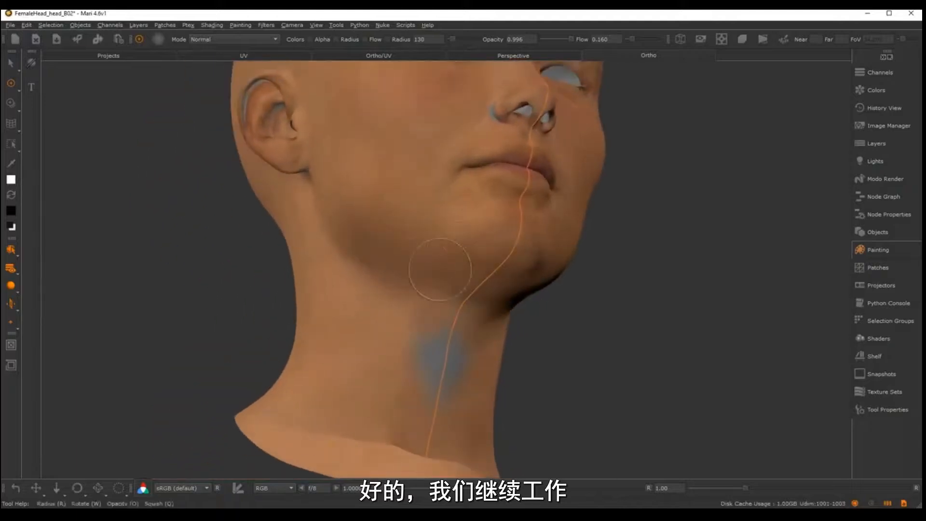
{"action": "left_click_drag", "start_coordinate": [437, 325], "coordinate": [434, 332]}
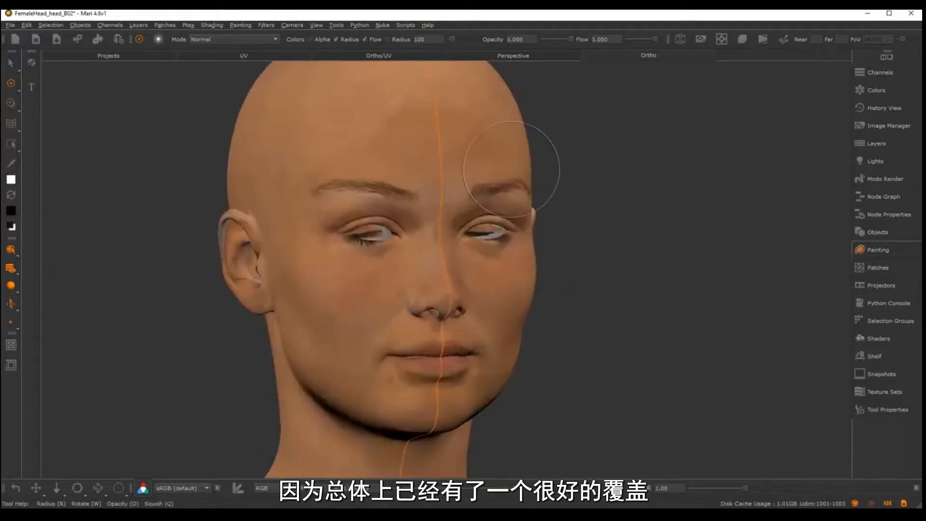
- Add a new paint layer above the Tri Planar Projection layer and name it eyes_col
{"action": "left_click", "coordinate": [875, 144]}
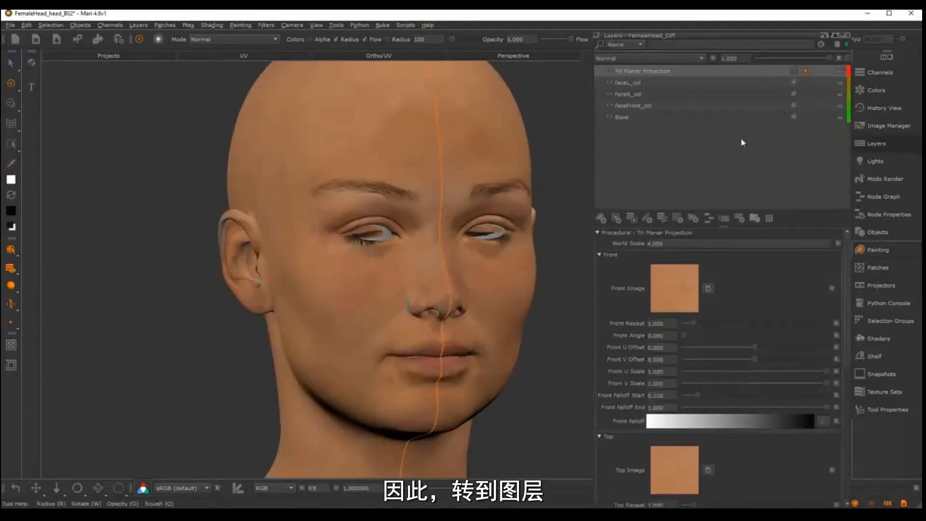
{"action": "left_click", "coordinate": [601, 219]}
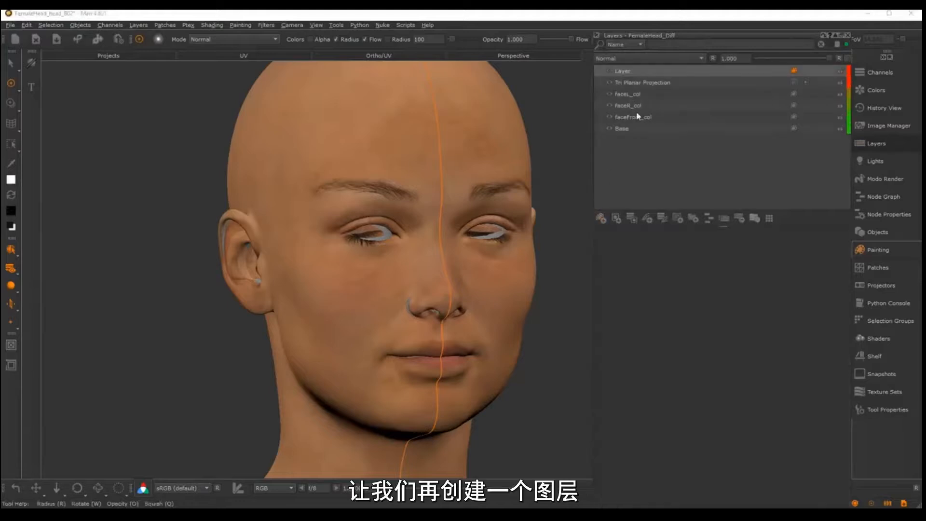
{"action": "double_click", "coordinate": [621, 71]}
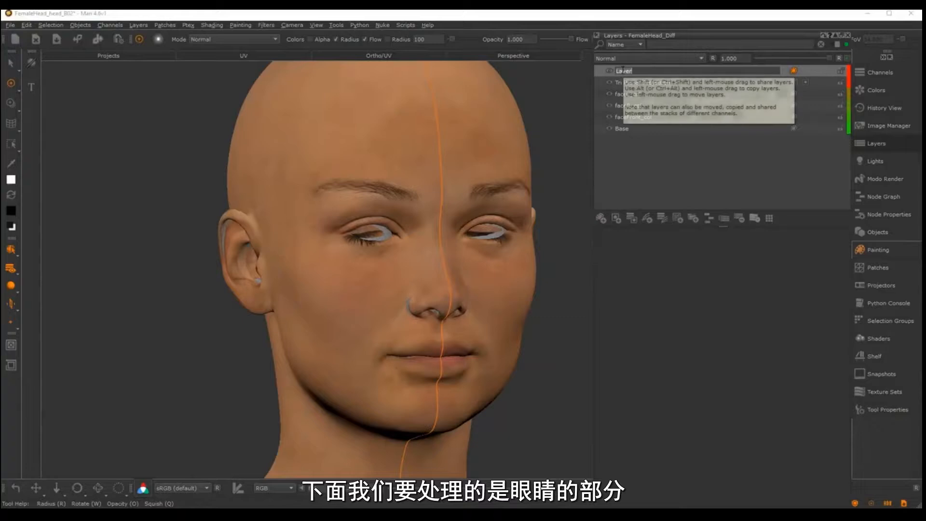
{"action": "type", "text": "eyes"}
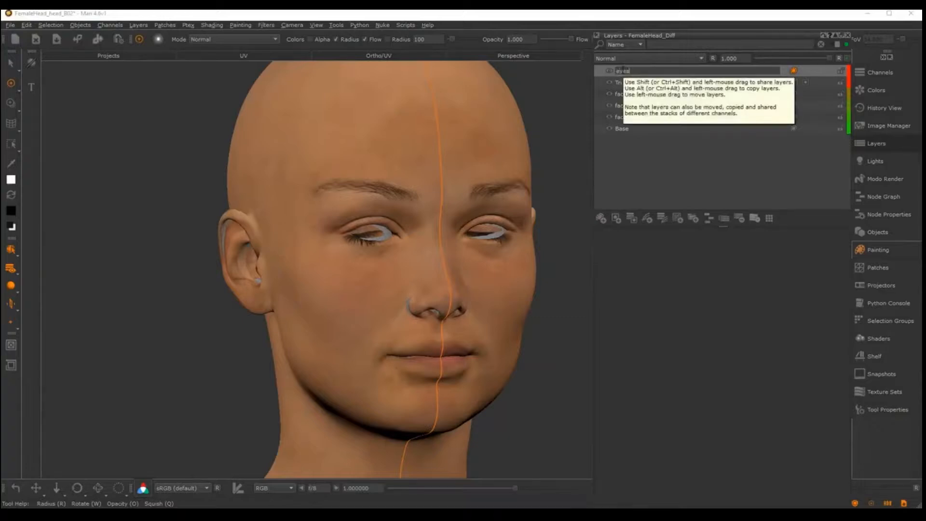
{"action": "type", "text": "_col"}
{"action": "key", "text": "Return"}
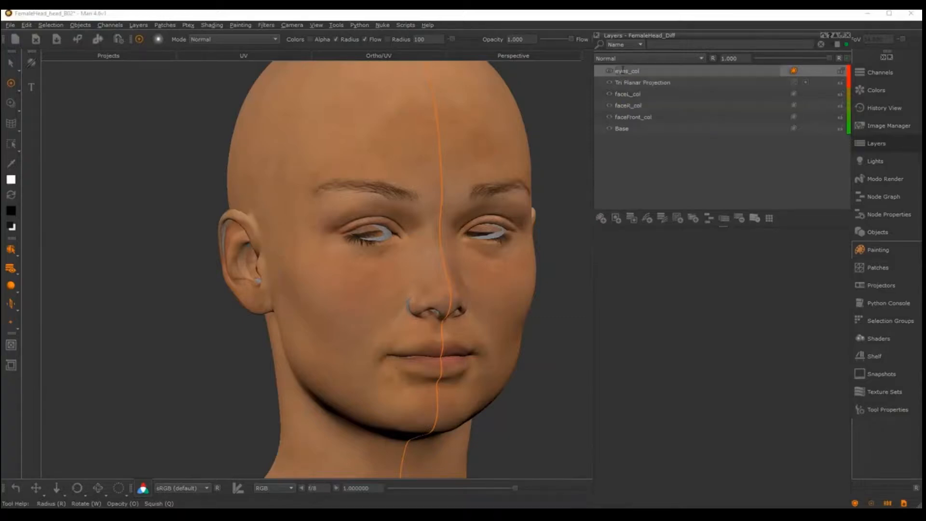
{"action": "left_click", "coordinate": [847, 35]}
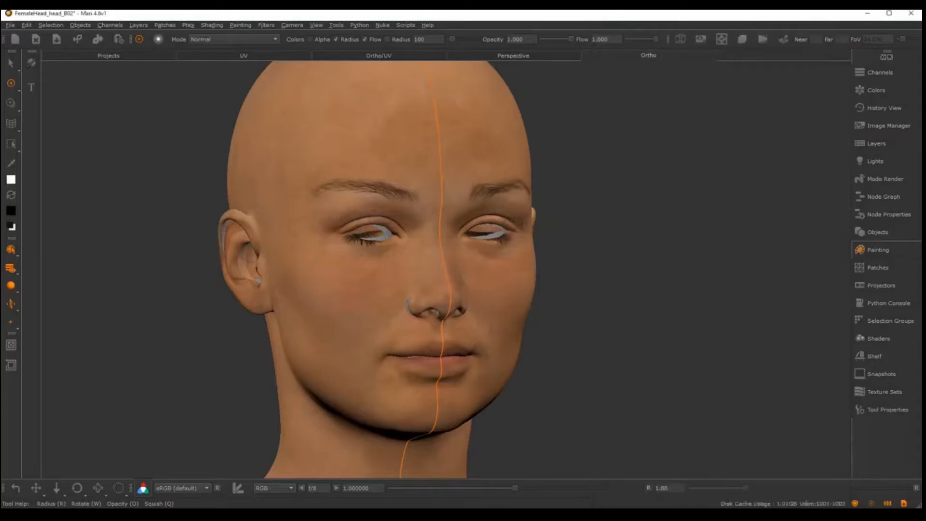
- Examine the head's texture coverage from the preset side, back, top and bottom views, finishing on the front view
{"action": "key", "text": "3"}
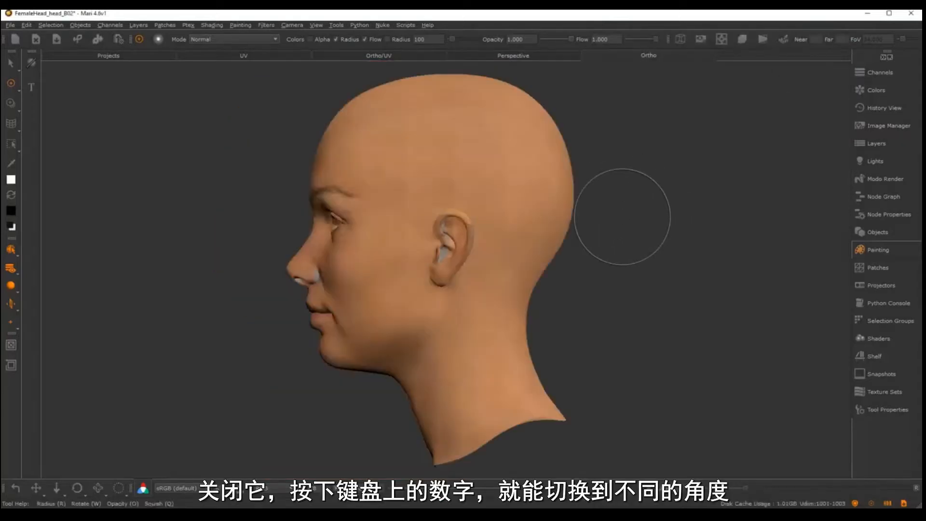
{"action": "key", "text": "4"}
{"action": "key", "text": "5"}
{"action": "key", "text": "6"}
{"action": "key", "text": "1"}
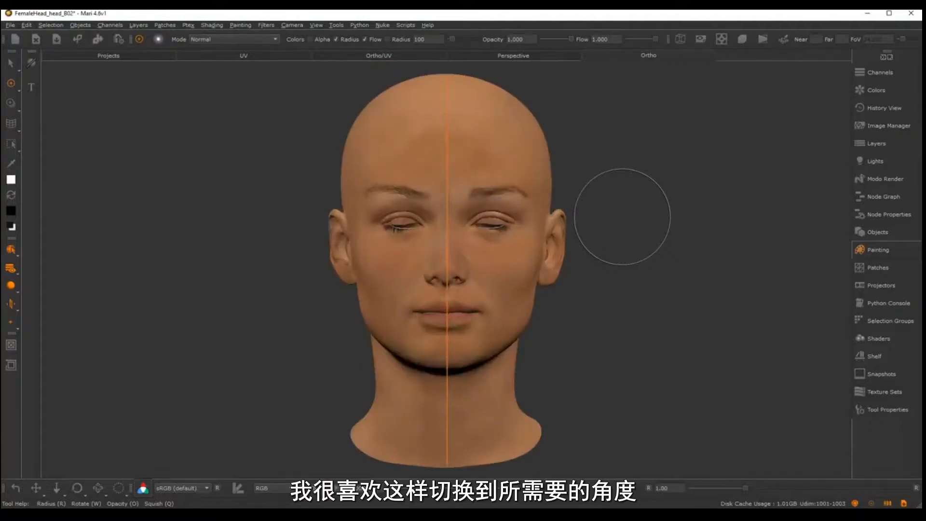
{"action": "key", "text": "2"}
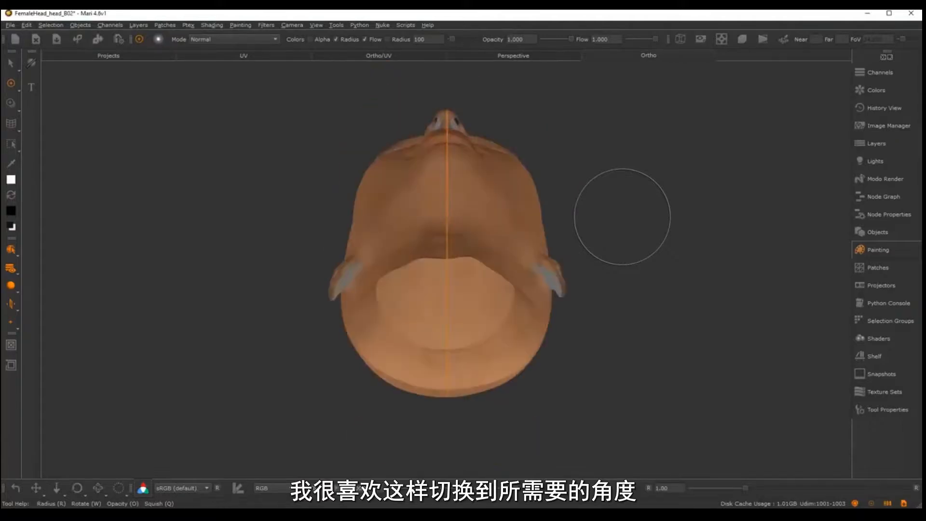
{"action": "key", "text": "5"}
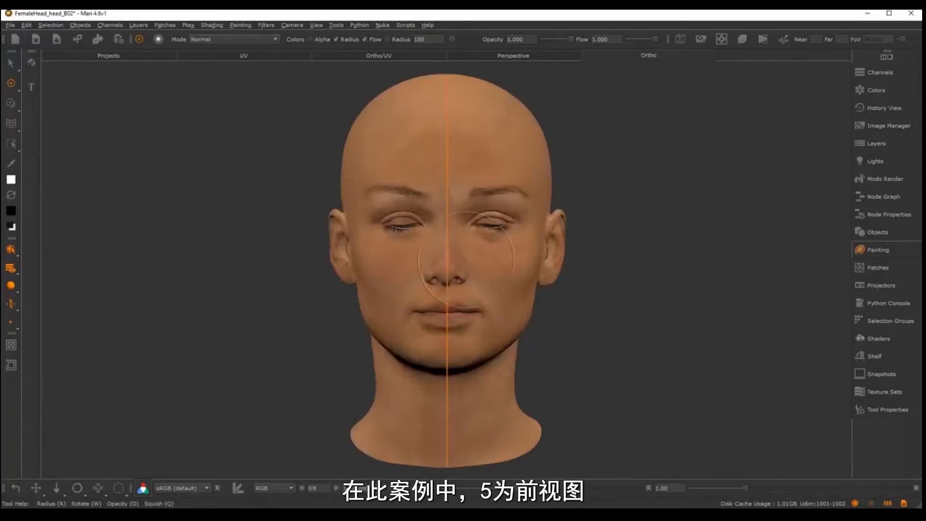
- Turn off mirrored projection for working on the eyes individually
{"action": "middle_click_drag", "start_coordinate": [467, 259], "coordinate": [475, 272], "text": "alt"}
{"action": "right_click_drag", "start_coordinate": [475, 272], "coordinate": [558, 247], "text": "alt"}
{"action": "middle_click_drag", "start_coordinate": [559, 247], "coordinate": [547, 218], "text": "alt"}
{"action": "right_click_drag", "start_coordinate": [547, 218], "coordinate": [465, 225], "text": "alt"}
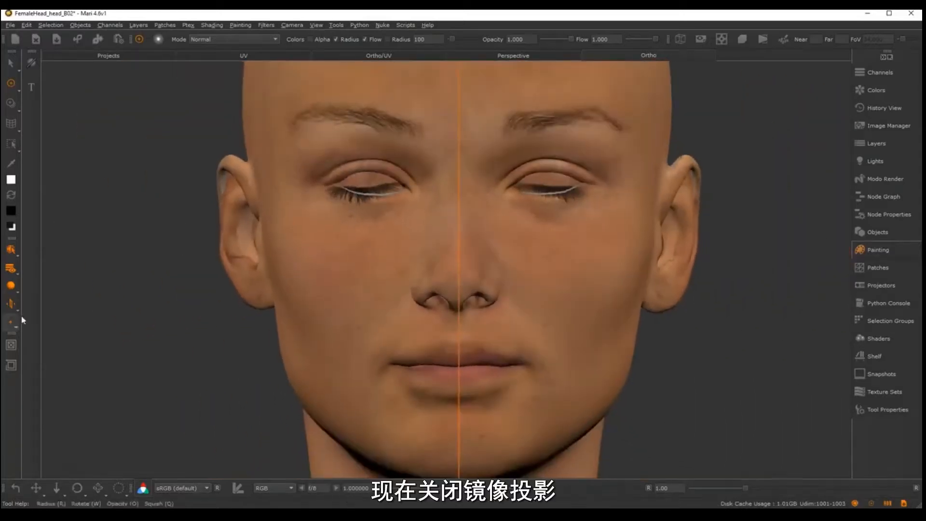
{"action": "left_click_drag", "start_coordinate": [12, 303], "coordinate": [43, 303]}
{"action": "left_click", "coordinate": [42, 302]}
{"action": "middle_click_drag", "start_coordinate": [585, 188], "coordinate": [592, 227], "text": "alt"}
{"action": "right_click_drag", "start_coordinate": [592, 227], "coordinate": [659, 179], "text": "alt"}
{"action": "middle_click_drag", "start_coordinate": [658, 178], "coordinate": [630, 248], "text": "alt"}
{"action": "right_click_drag", "start_coordinate": [630, 248], "coordinate": [641, 242], "text": "alt"}
{"action": "middle_click_drag", "start_coordinate": [641, 242], "coordinate": [645, 225], "text": "alt"}
{"action": "right_click_drag", "start_coordinate": [645, 225], "coordinate": [632, 252], "text": "alt"}
{"action": "middle_click_drag", "start_coordinate": [427, 248], "coordinate": [512, 238], "text": "alt"}
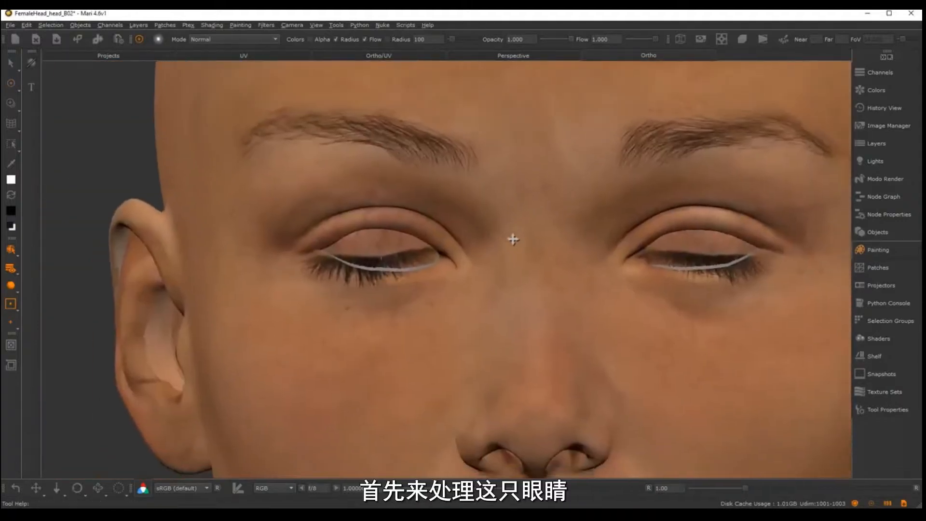
{"action": "middle_click_drag", "start_coordinate": [436, 246], "coordinate": [430, 248], "text": "alt"}
{"action": "right_click_drag", "start_coordinate": [431, 248], "coordinate": [416, 247], "text": "alt"}
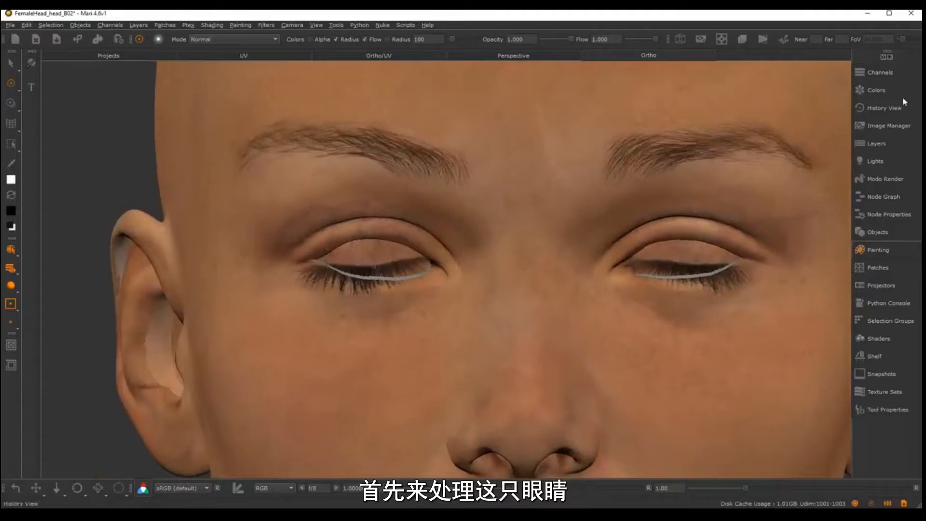
{"action": "left_click", "coordinate": [880, 127]}
{"action": "mouse_move", "coordinate": [806, 74]}
{"action": "left_mouse_down"}
{"action": "mouse_move", "coordinate": [777, 164]}
{"action": "mouse_move", "coordinate": [425, 261]}
{"action": "left_mouse_up"}
{"action": "mouse_move", "coordinate": [581, 189]}
{"action": "left_mouse_down", "text": "shift"}
{"action": "mouse_move", "coordinate": [527, 234]}
{"action": "mouse_move", "coordinate": [471, 250]}
{"action": "mouse_move", "coordinate": [474, 264]}
{"action": "left_mouse_up", "text": "shift"}
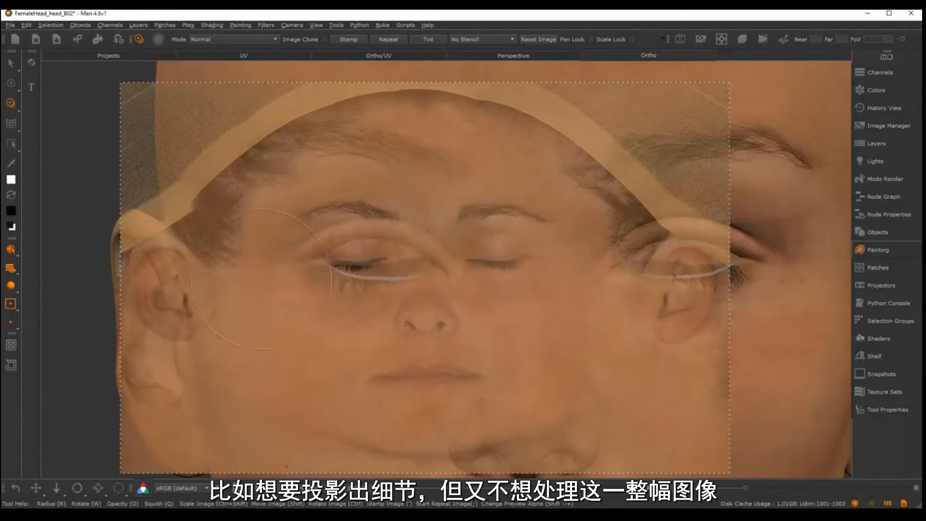
{"action": "key", "text": "p"}
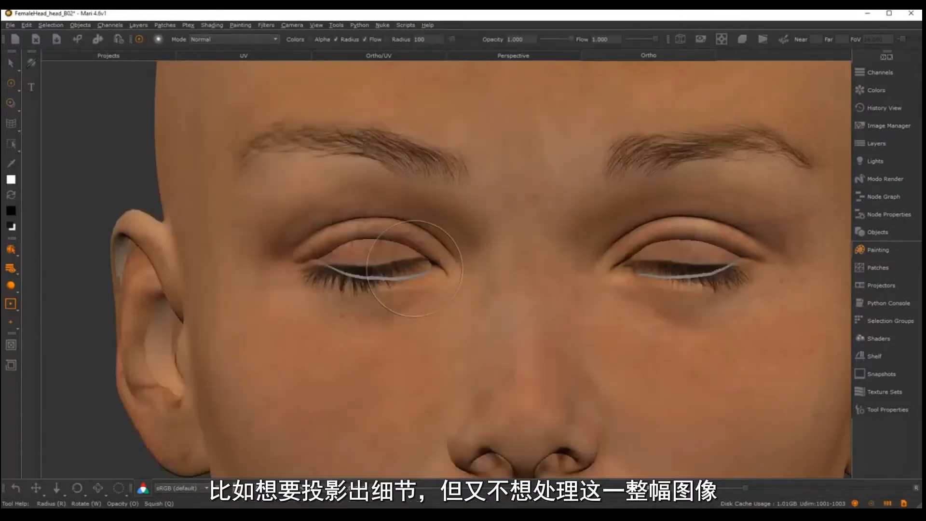
- Open the face_CL_albedo.tif scan from the project images and crop each closed eye into its own image
{"action": "left_click", "coordinate": [887, 125]}
{"action": "double_click", "coordinate": [802, 72]}
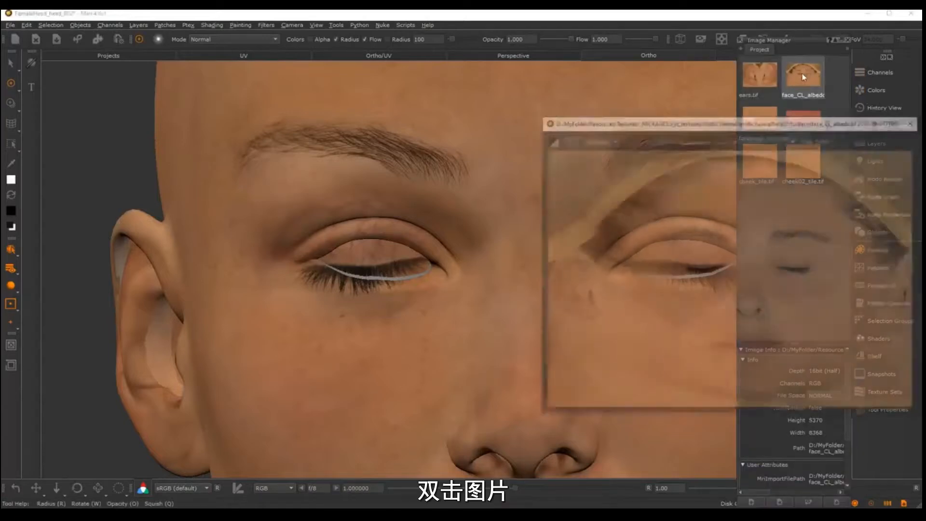
{"action": "left_click_drag", "start_coordinate": [646, 121], "coordinate": [321, 97]}
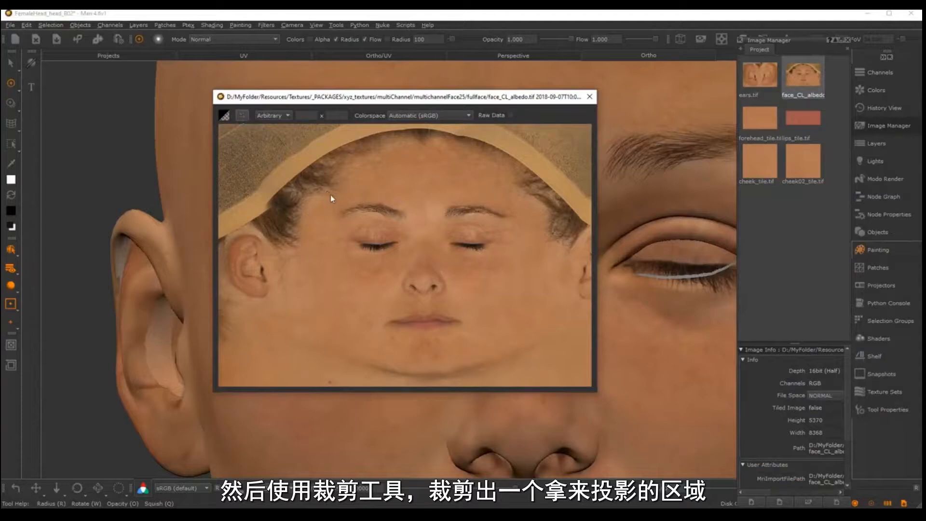
{"action": "left_click_drag", "start_coordinate": [412, 265], "coordinate": [418, 280]}
{"action": "left_click", "coordinate": [242, 115]}
{"action": "left_click_drag", "start_coordinate": [426, 190], "coordinate": [522, 283]}
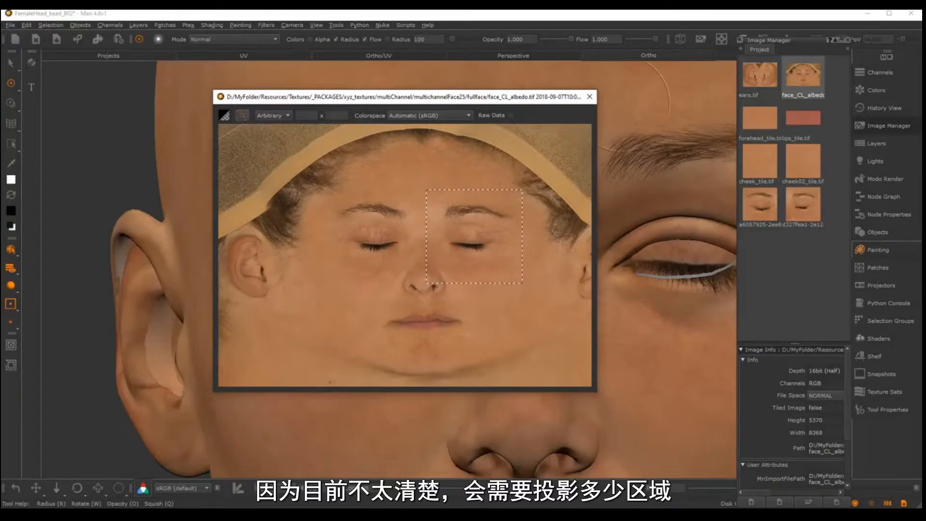
{"action": "left_click", "coordinate": [589, 96]}
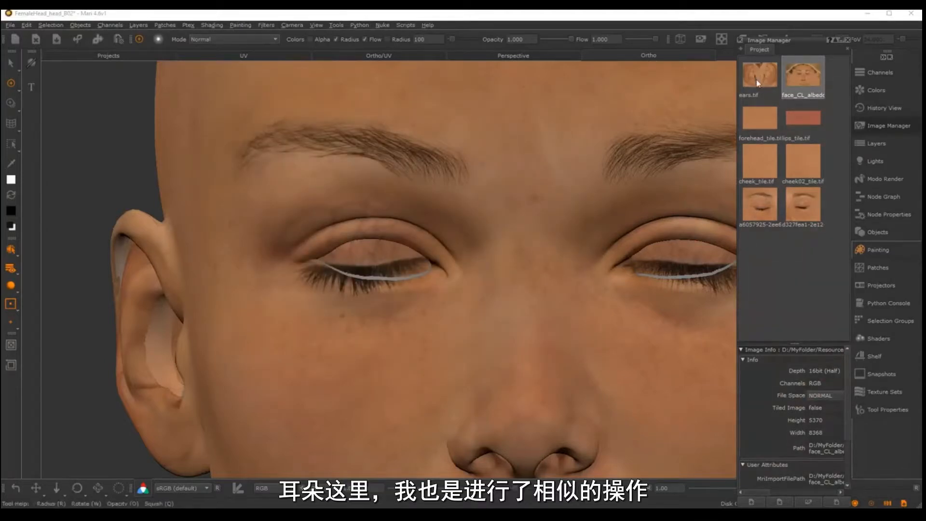
- Load the a6057925-2ee6 eye crop for projection and roughly fit its scale, rotation and position over the head's right eye
{"action": "mouse_move", "coordinate": [764, 201]}
{"action": "left_mouse_down"}
{"action": "mouse_move", "coordinate": [450, 239]}
{"action": "mouse_move", "coordinate": [428, 271]}
{"action": "left_mouse_up"}
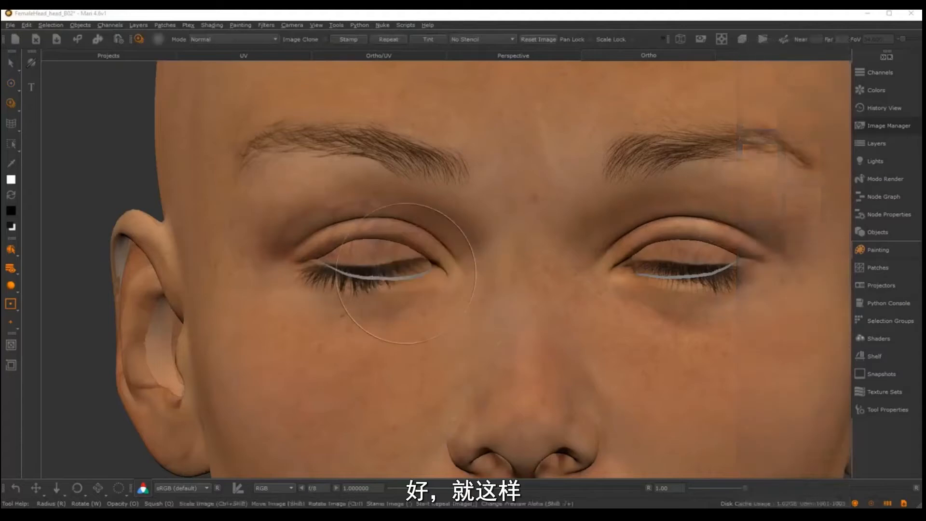
{"action": "mouse_move", "coordinate": [422, 265]}
{"action": "left_mouse_down", "text": "ctrl+shift"}
{"action": "mouse_move", "coordinate": [471, 262]}
{"action": "mouse_move", "coordinate": [490, 288]}
{"action": "mouse_move", "coordinate": [423, 240]}
{"action": "mouse_move", "coordinate": [416, 211]}
{"action": "mouse_move", "coordinate": [425, 250]}
{"action": "mouse_move", "coordinate": [449, 229]}
{"action": "mouse_move", "coordinate": [458, 257]}
{"action": "left_mouse_up", "text": "ctrl+shift"}
{"action": "middle_click_drag", "start_coordinate": [440, 242], "coordinate": [445, 261], "text": "alt"}
{"action": "right_click_drag", "start_coordinate": [445, 261], "coordinate": [469, 260], "text": "alt"}
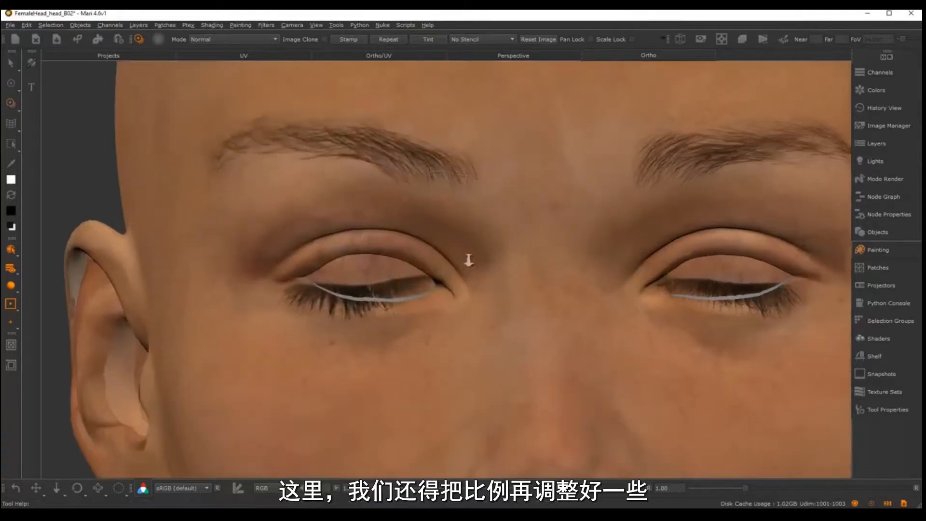
{"action": "middle_click_drag", "start_coordinate": [468, 260], "coordinate": [489, 290], "text": "alt"}
{"action": "right_click_drag", "start_coordinate": [490, 291], "coordinate": [505, 290], "text": "alt"}
{"action": "middle_click_drag", "start_coordinate": [450, 218], "coordinate": [453, 198], "text": "alt"}
{"action": "left_click_drag", "start_coordinate": [439, 222], "coordinate": [462, 254], "text": "shift"}
{"action": "mouse_move", "coordinate": [462, 267]}
{"action": "left_mouse_down", "text": "ctrl"}
{"action": "mouse_move", "coordinate": [462, 284]}
{"action": "mouse_move", "coordinate": [464, 270]}
{"action": "mouse_move", "coordinate": [473, 275]}
{"action": "left_mouse_up", "text": "ctrl"}
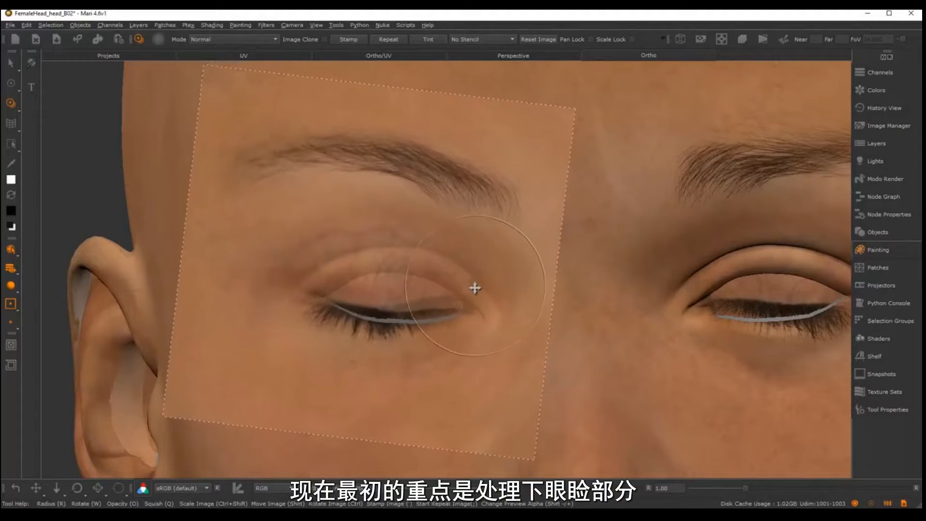
- Raise the projected eye crop slightly and, with a smaller brush, paint clean skin over the right lower eyelid in place of the lashes
{"action": "left_click_drag", "start_coordinate": [463, 271], "coordinate": [466, 257], "text": "shift"}
{"action": "left_click_drag", "start_coordinate": [465, 276], "coordinate": [466, 270], "text": "shift"}
{"action": "key", "text": "r"}
{"action": "left_click_drag", "start_coordinate": [382, 352], "coordinate": [342, 351]}
{"action": "left_click_drag", "start_coordinate": [429, 269], "coordinate": [435, 269], "text": "shift"}
{"action": "left_click_drag", "start_coordinate": [492, 267], "coordinate": [482, 277], "text": "ctrl"}
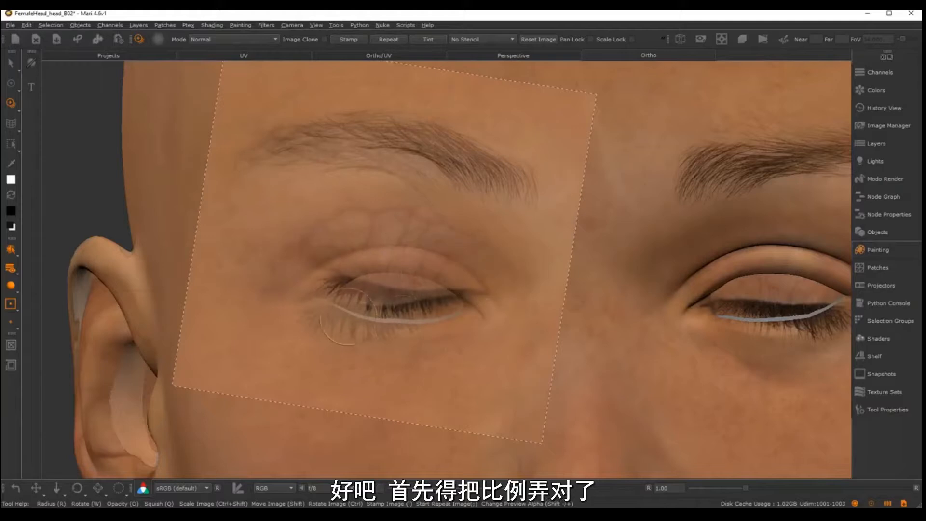
{"action": "mouse_move", "coordinate": [453, 331]}
{"action": "left_mouse_down"}
{"action": "mouse_move", "coordinate": [377, 337]}
{"action": "mouse_move", "coordinate": [311, 314]}
{"action": "left_mouse_up"}
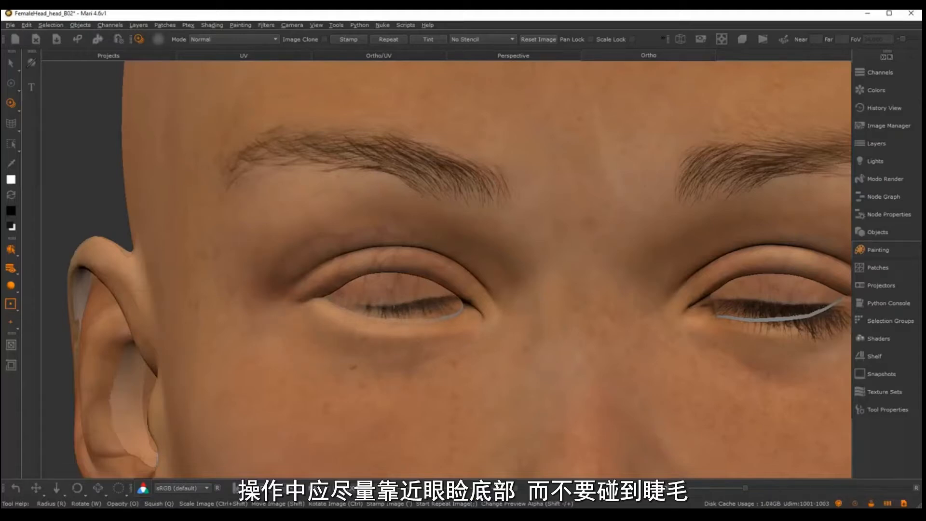
{"action": "left_click_drag", "start_coordinate": [336, 323], "coordinate": [322, 309]}
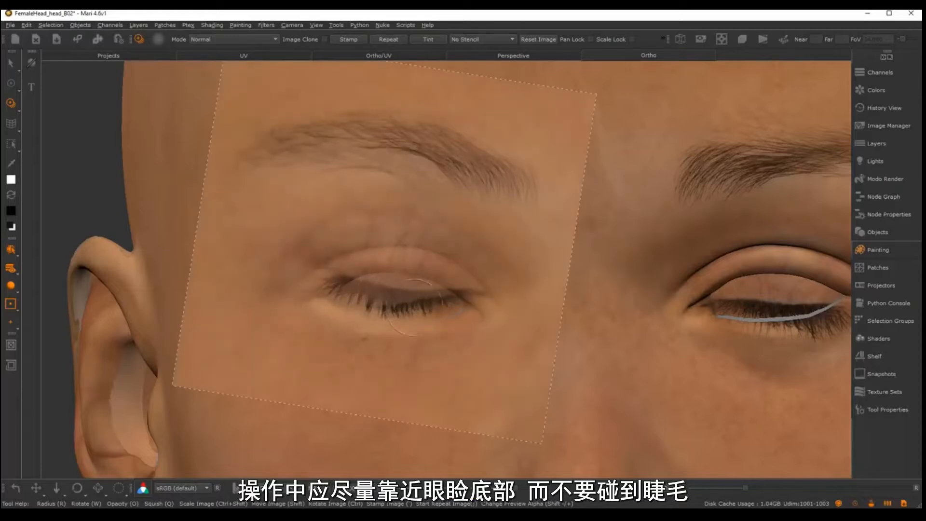
{"action": "left_click_drag", "start_coordinate": [382, 324], "coordinate": [377, 324]}
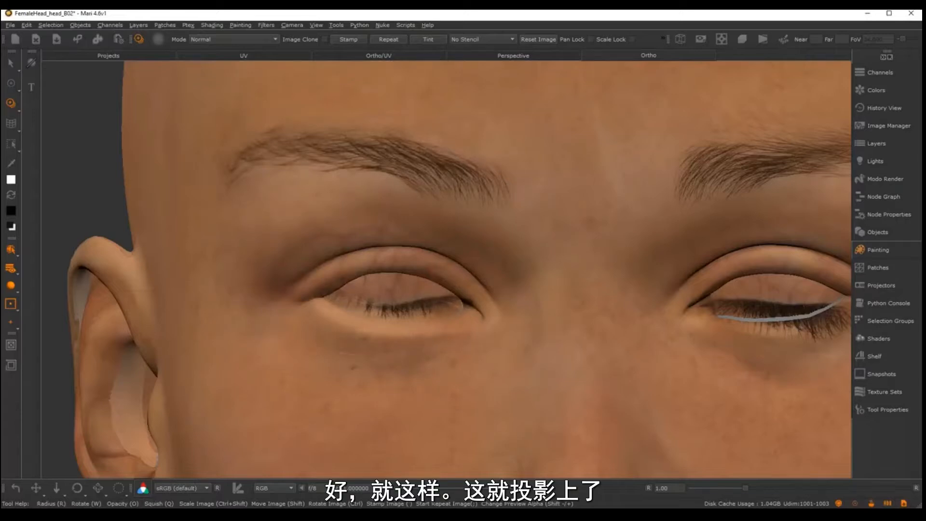
{"action": "left_click_drag", "start_coordinate": [338, 331], "coordinate": [341, 323]}
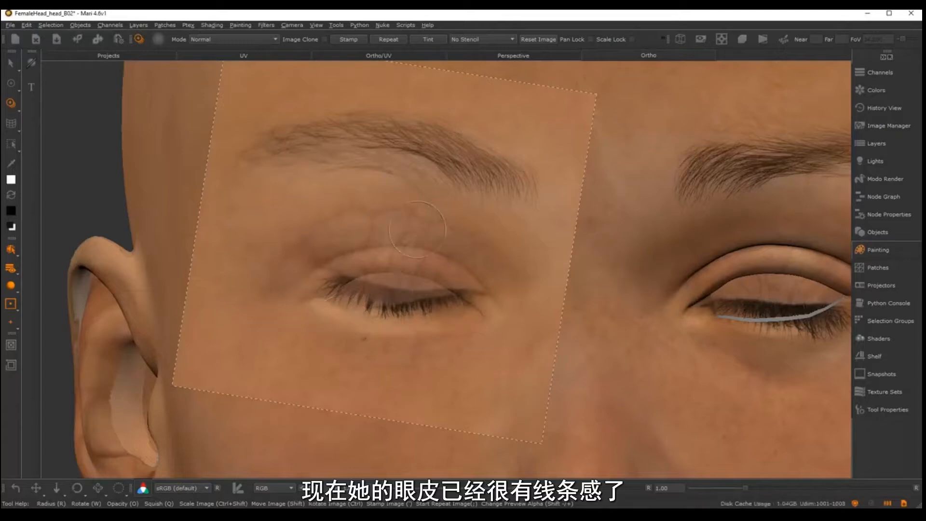
- Paint the projected image's skin detail across the right upper eyelid and its crease
{"action": "left_click_drag", "start_coordinate": [408, 270], "coordinate": [407, 293]}
{"action": "mouse_move", "coordinate": [434, 231]}
{"action": "left_mouse_down"}
{"action": "mouse_move", "coordinate": [373, 247]}
{"action": "mouse_move", "coordinate": [290, 242]}
{"action": "left_mouse_up"}
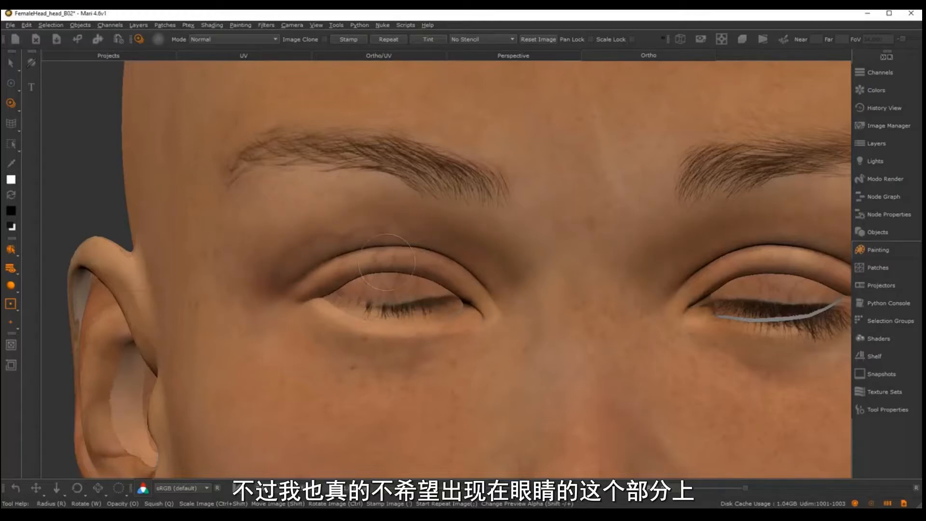
{"action": "left_click_drag", "start_coordinate": [374, 298], "coordinate": [414, 280]}
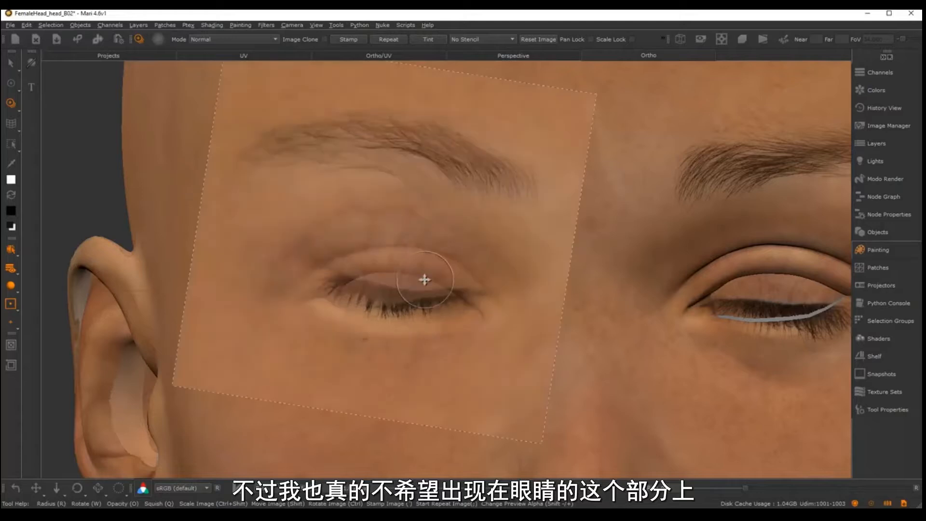
- Rotate the eye crop upside down, align it with the right eye opening and paint its skin over the upper eyelid
{"action": "right_click_drag", "start_coordinate": [410, 255], "coordinate": [416, 271], "text": "alt"}
{"action": "left_click_drag", "start_coordinate": [415, 267], "coordinate": [408, 299], "text": "alt"}
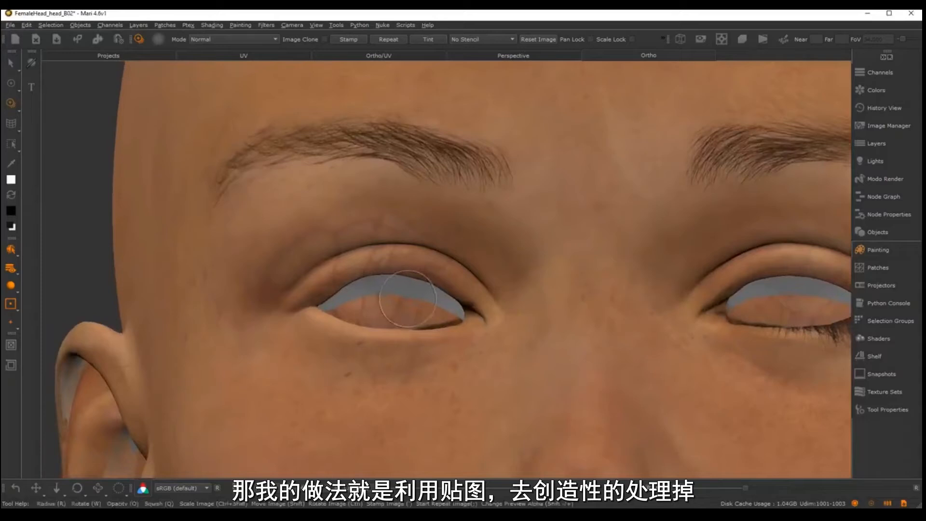
{"action": "mouse_move", "coordinate": [426, 194]}
{"action": "left_mouse_down", "text": "ctrl"}
{"action": "mouse_move", "coordinate": [327, 328]}
{"action": "mouse_move", "coordinate": [314, 314]}
{"action": "left_mouse_up", "text": "ctrl"}
{"action": "mouse_move", "coordinate": [378, 229]}
{"action": "left_mouse_down", "text": "shift"}
{"action": "mouse_move", "coordinate": [396, 394]}
{"action": "mouse_move", "coordinate": [394, 375]}
{"action": "left_mouse_up", "text": "shift"}
{"action": "left_click_drag", "start_coordinate": [382, 413], "coordinate": [393, 385], "text": "ctrl"}
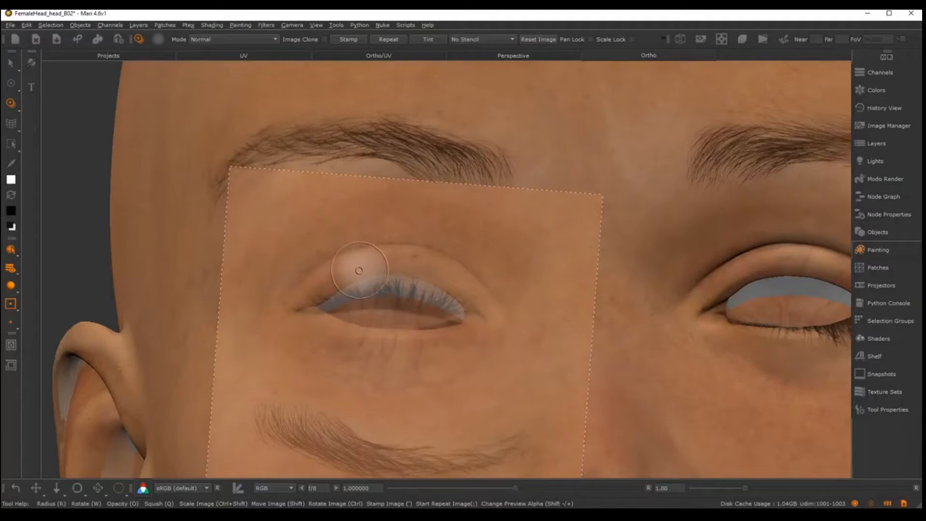
{"action": "left_click", "coordinate": [342, 269]}
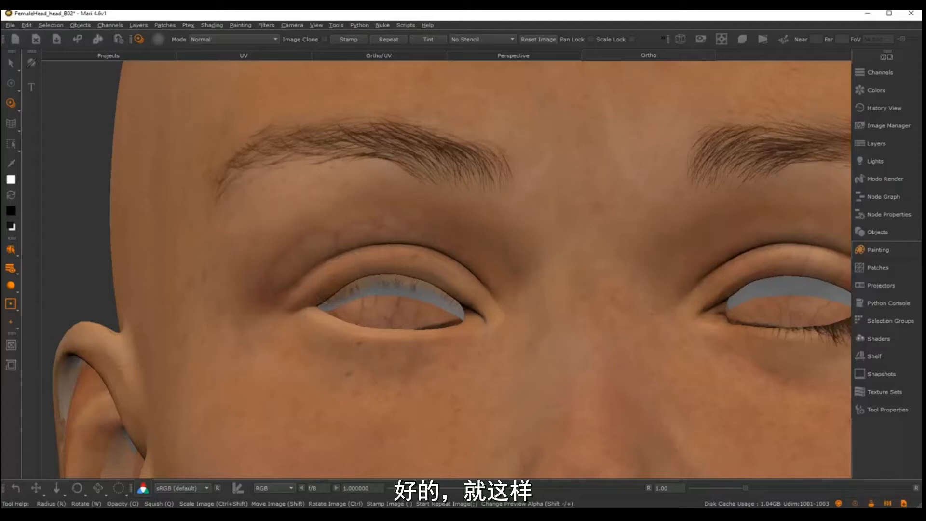
{"action": "left_click", "coordinate": [325, 321]}
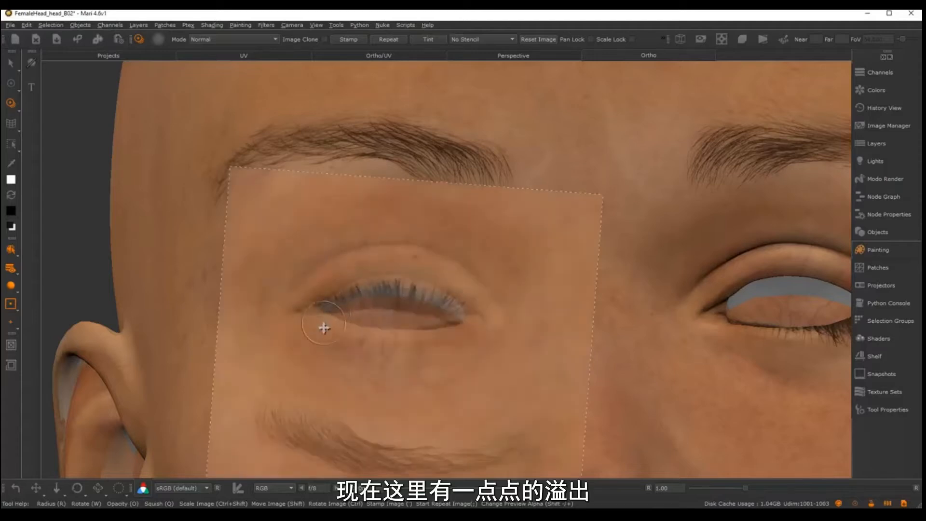
- Tilt the inverted eye crop to follow the lid's curve and extend the skin along the upper eyelid towards its corners
{"action": "mouse_move", "coordinate": [365, 404]}
{"action": "left_mouse_down", "text": "ctrl"}
{"action": "mouse_move", "coordinate": [398, 411]}
{"action": "mouse_move", "coordinate": [403, 371]}
{"action": "left_mouse_up", "text": "ctrl"}
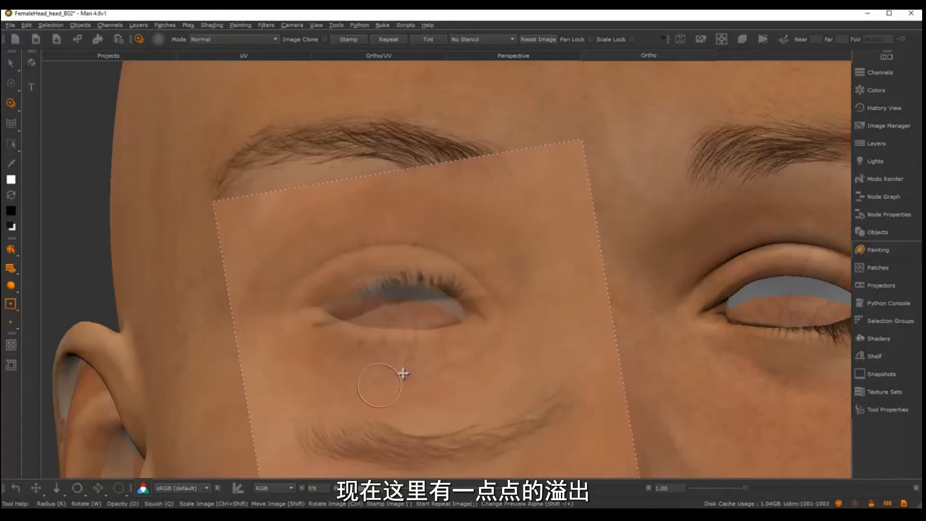
{"action": "key", "text": "Escape"}
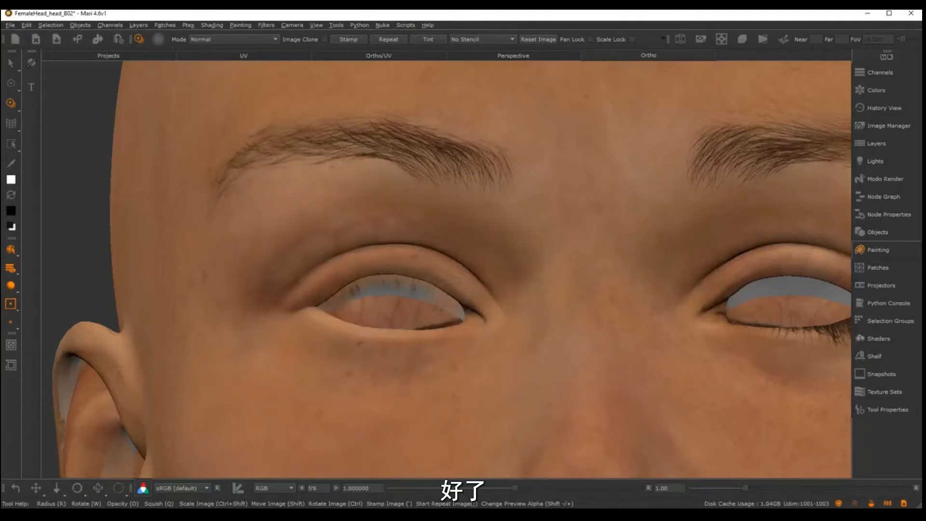
{"action": "key", "text": "'"}
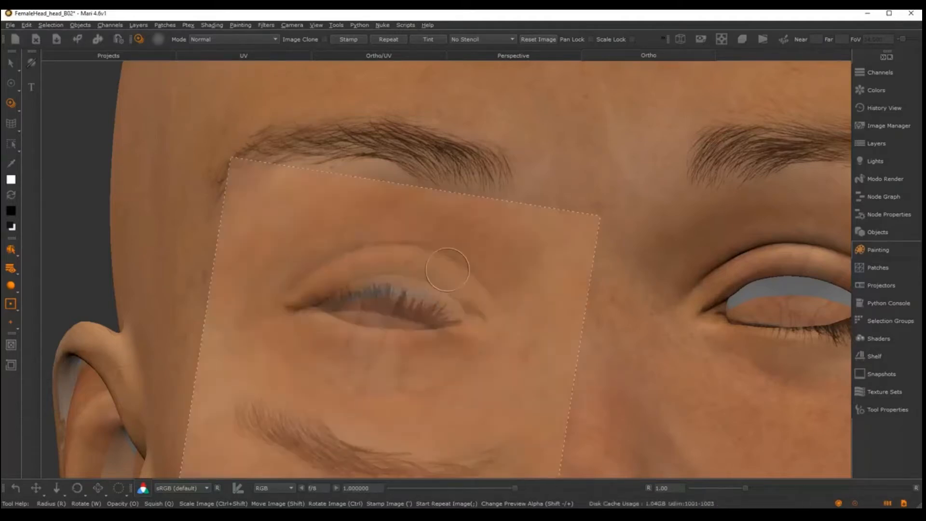
{"action": "mouse_move", "coordinate": [456, 207]}
{"action": "middle_mouse_down"}
{"action": "mouse_move", "coordinate": [432, 240]}
{"action": "mouse_move", "coordinate": [541, 258]}
{"action": "mouse_move", "coordinate": [442, 227]}
{"action": "mouse_move", "coordinate": [442, 198]}
{"action": "mouse_move", "coordinate": [456, 240]}
{"action": "middle_mouse_up"}
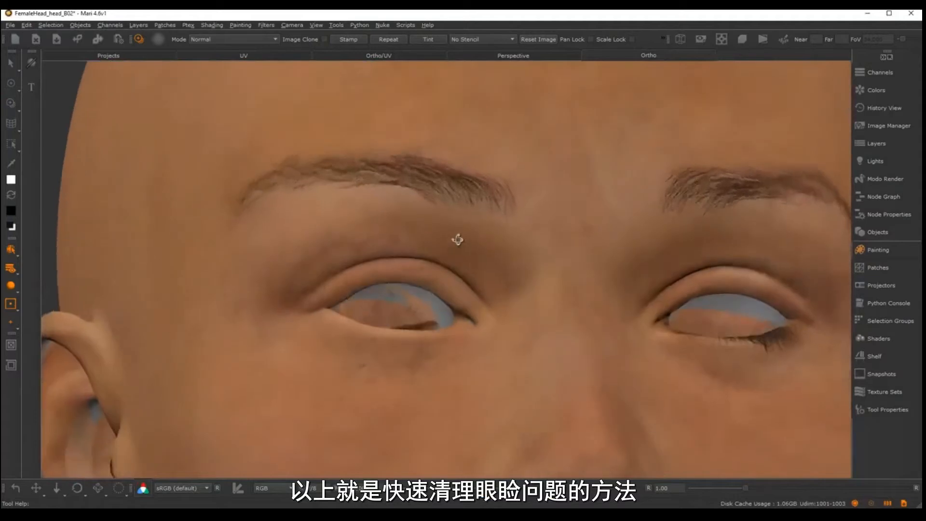
- Examine the unpainted gaps around the right eye from below and close up in the UV view
{"action": "key", "text": "p"}
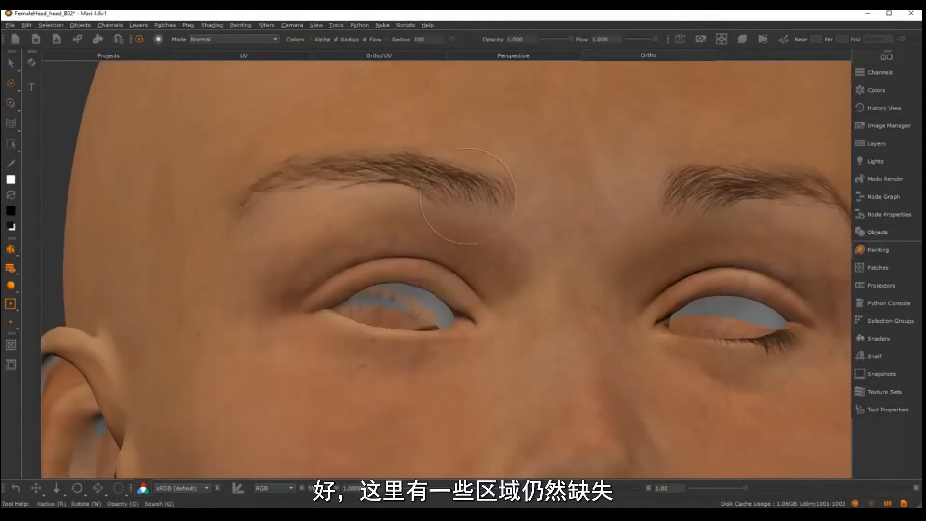
{"action": "left_click_drag", "start_coordinate": [455, 296], "coordinate": [462, 275], "text": "alt"}
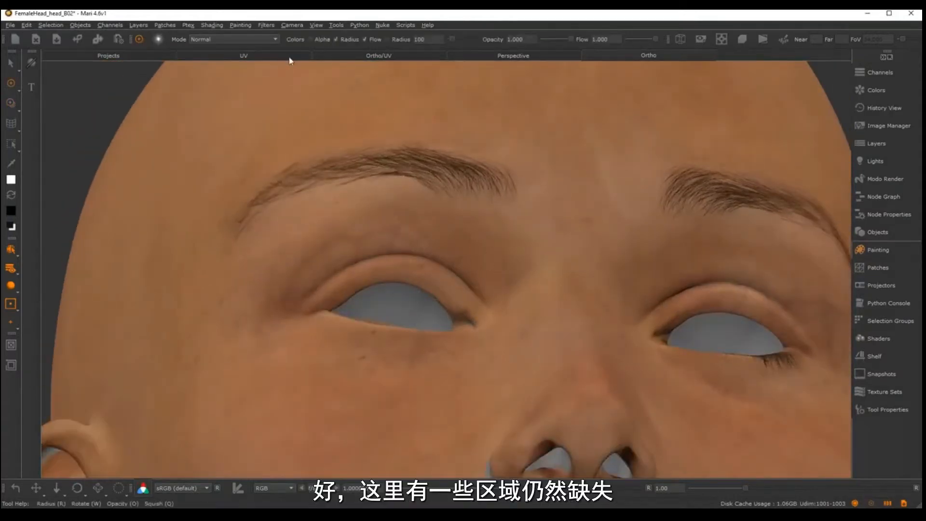
{"action": "key", "text": "F9"}
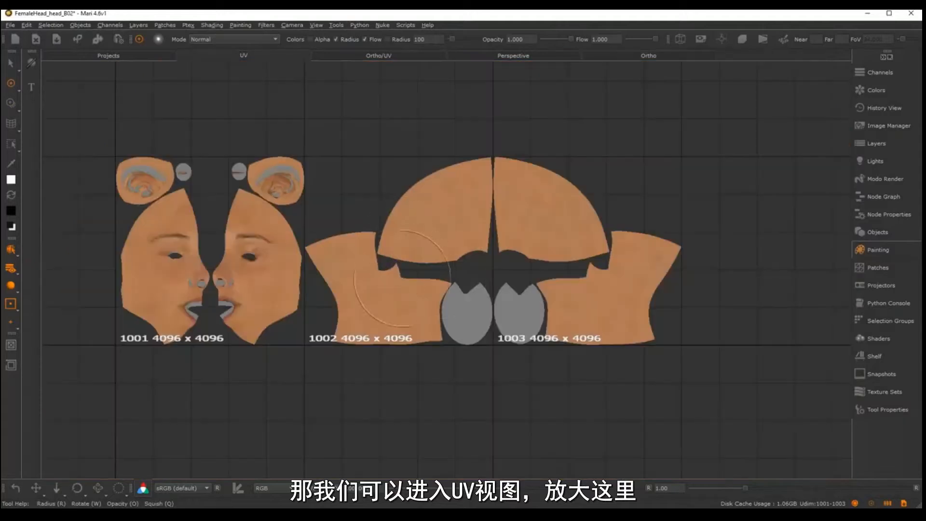
{"action": "scroll", "coordinate": [405, 280], "scroll_direction": "up", "scroll_amount": 6}
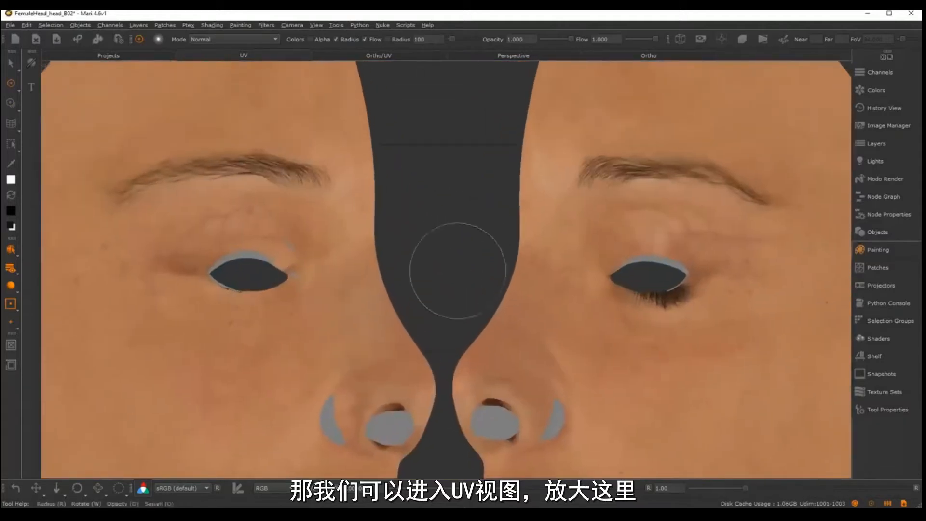
{"action": "middle_click_drag", "start_coordinate": [405, 281], "coordinate": [651, 300], "text": "alt"}
{"action": "right_click_drag", "start_coordinate": [651, 300], "coordinate": [434, 271], "text": "alt"}
{"action": "middle_click_drag", "start_coordinate": [434, 271], "coordinate": [522, 275], "text": "alt"}
{"action": "right_click_drag", "start_coordinate": [523, 274], "coordinate": [528, 278], "text": "alt"}
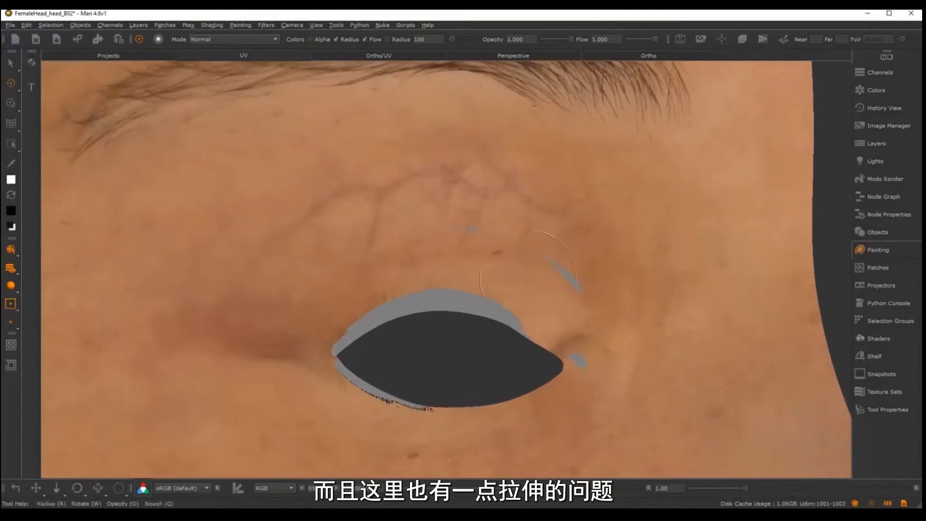
{"action": "middle_click_drag", "start_coordinate": [559, 260], "coordinate": [540, 255], "text": "alt"}
{"action": "right_click_drag", "start_coordinate": [541, 254], "coordinate": [530, 256], "text": "alt"}
{"action": "mouse_move", "coordinate": [530, 256]}
{"action": "middle_mouse_down", "text": "alt"}
{"action": "mouse_move", "coordinate": [494, 234]}
{"action": "mouse_move", "coordinate": [479, 237]}
{"action": "middle_mouse_up", "text": "alt"}
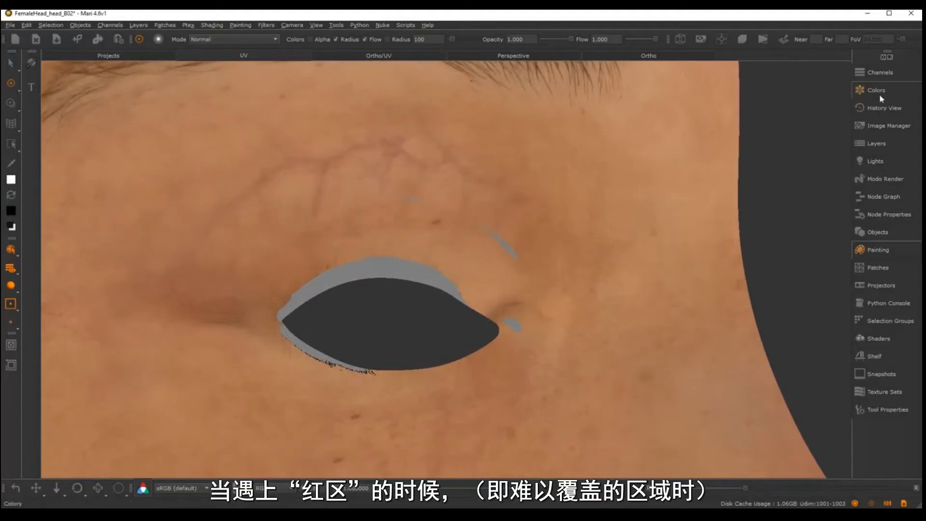
- Load the a6057925-2ee6 eye crop over the UV layout and match its scale, rotation and position to the painted right eye
{"action": "left_click", "coordinate": [872, 130]}
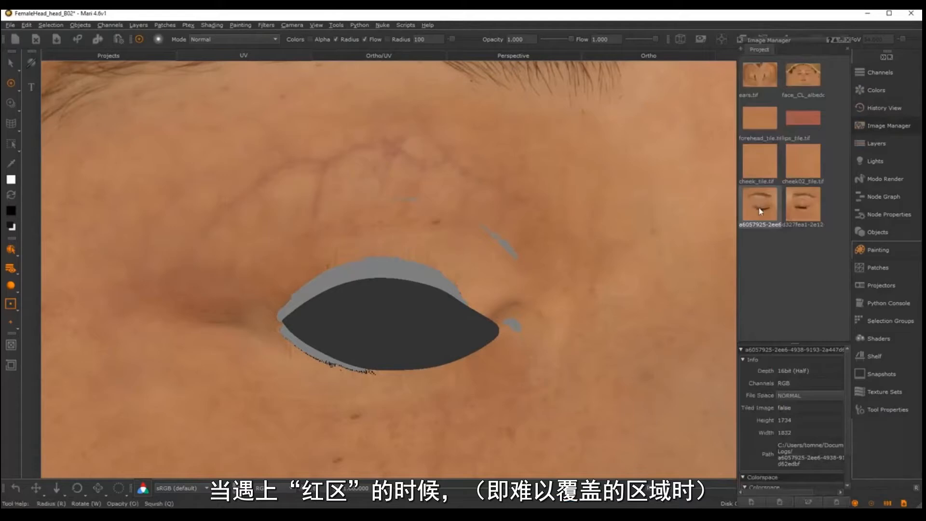
{"action": "left_click_drag", "start_coordinate": [759, 209], "coordinate": [468, 223]}
{"action": "mouse_move", "coordinate": [536, 291]}
{"action": "left_mouse_down", "text": "ctrl"}
{"action": "mouse_move", "coordinate": [537, 363]}
{"action": "mouse_move", "coordinate": [293, 401]}
{"action": "mouse_move", "coordinate": [298, 417]}
{"action": "left_mouse_up", "text": "ctrl"}
{"action": "mouse_move", "coordinate": [391, 400]}
{"action": "left_mouse_down", "text": "shift"}
{"action": "mouse_move", "coordinate": [355, 314]}
{"action": "mouse_move", "coordinate": [358, 332]}
{"action": "left_mouse_up", "text": "shift"}
{"action": "mouse_move", "coordinate": [375, 290]}
{"action": "left_mouse_down", "text": "ctrl+shift"}
{"action": "mouse_move", "coordinate": [450, 301]}
{"action": "mouse_move", "coordinate": [572, 270]}
{"action": "left_mouse_up", "text": "ctrl+shift"}
{"action": "mouse_move", "coordinate": [475, 338]}
{"action": "left_mouse_down", "text": "shift"}
{"action": "mouse_move", "coordinate": [459, 300]}
{"action": "mouse_move", "coordinate": [495, 293]}
{"action": "mouse_move", "coordinate": [490, 306]}
{"action": "mouse_move", "coordinate": [479, 277]}
{"action": "left_mouse_up", "text": "shift"}
{"action": "right_click_drag", "start_coordinate": [507, 309], "coordinate": [488, 284], "text": "alt"}
{"action": "middle_click_drag", "start_coordinate": [488, 283], "coordinate": [492, 307], "text": "alt"}
{"action": "right_click_drag", "start_coordinate": [498, 294], "coordinate": [492, 285], "text": "alt"}
{"action": "left_click_drag", "start_coordinate": [440, 256], "coordinate": [475, 306], "text": "shift"}
{"action": "left_click_drag", "start_coordinate": [529, 275], "coordinate": [530, 266], "text": "ctrl"}
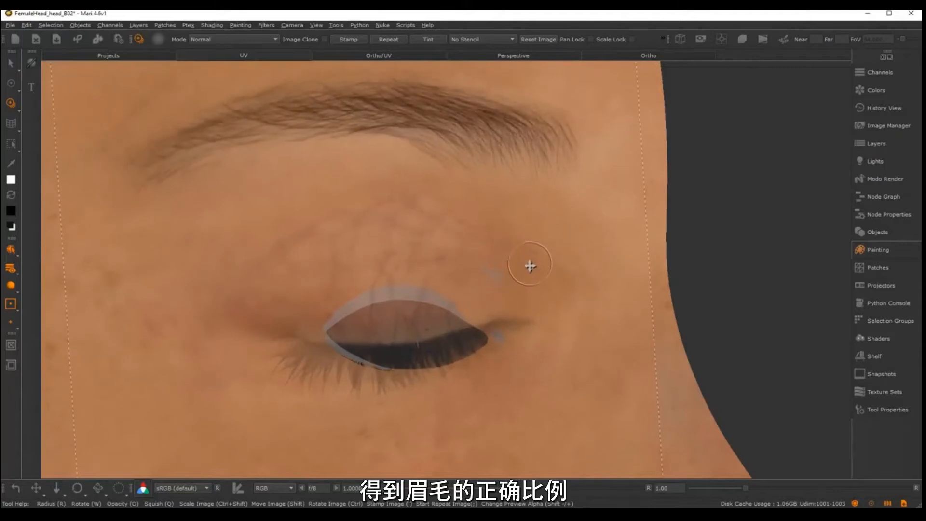
- Paint the crop over the missing patches near the right eye's inner corner, undoing and redoing the first stroke and readjusting the image
{"action": "mouse_move", "coordinate": [518, 207]}
{"action": "left_mouse_down"}
{"action": "mouse_move", "coordinate": [499, 268]}
{"action": "mouse_move", "coordinate": [485, 274]}
{"action": "mouse_move", "coordinate": [465, 222]}
{"action": "mouse_move", "coordinate": [503, 196]}
{"action": "left_mouse_up"}
{"action": "key", "text": "ctrl+z"}
{"action": "left_click_drag", "start_coordinate": [437, 172], "coordinate": [482, 217]}
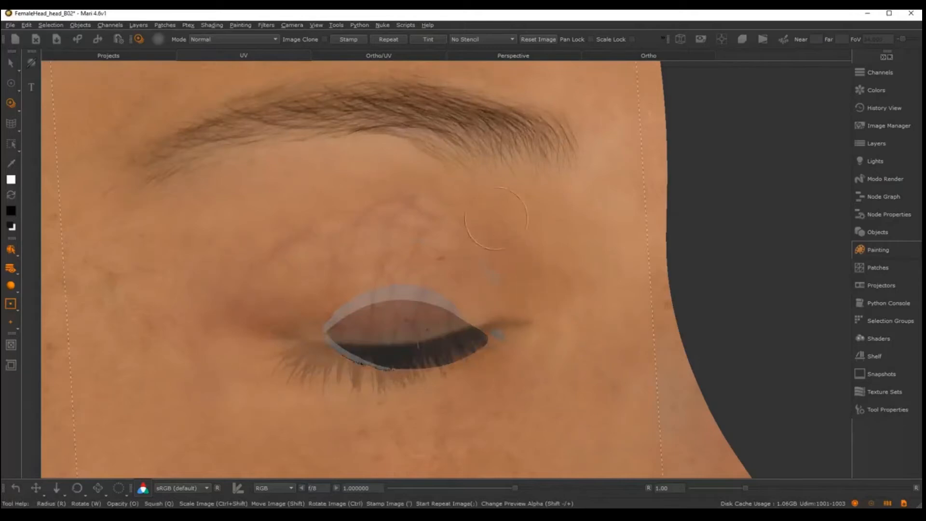
{"action": "left_click_drag", "start_coordinate": [524, 229], "coordinate": [519, 251]}
{"action": "mouse_move", "coordinate": [519, 252]}
{"action": "left_mouse_down", "text": "shift"}
{"action": "mouse_move", "coordinate": [520, 236]}
{"action": "mouse_move", "coordinate": [537, 234]}
{"action": "left_mouse_up", "text": "shift"}
{"action": "left_click_drag", "start_coordinate": [607, 197], "coordinate": [602, 202], "text": "ctrl"}
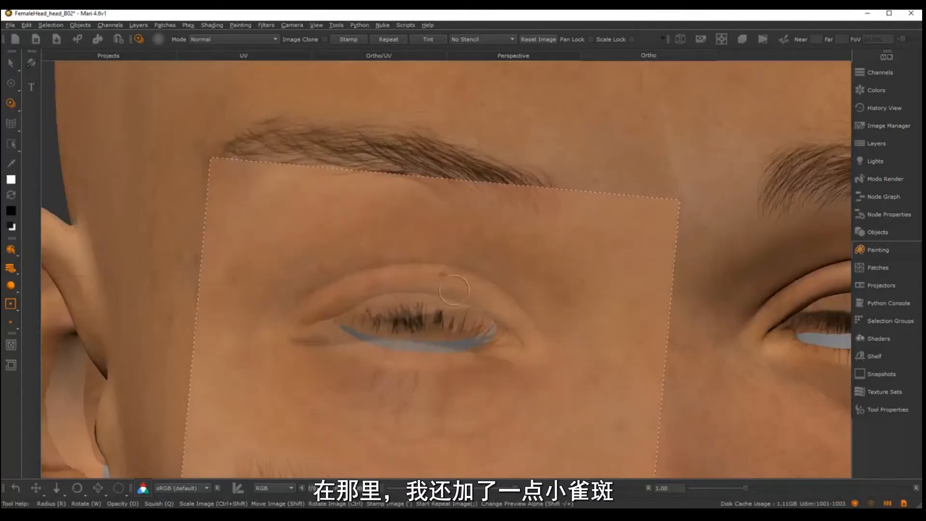
- Examine the cleaned-up eyelids and remaining gaps on the face from below, the side and close up
{"action": "left_click_drag", "start_coordinate": [548, 279], "coordinate": [541, 240], "text": "alt"}
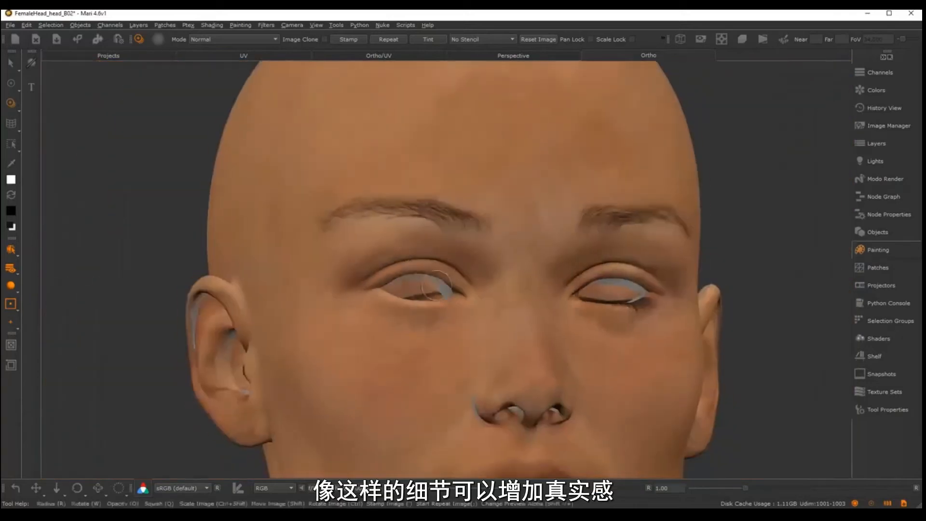
{"action": "mouse_move", "coordinate": [502, 241]}
{"action": "left_mouse_down", "text": "alt"}
{"action": "mouse_move", "coordinate": [482, 244]}
{"action": "mouse_move", "coordinate": [617, 250]}
{"action": "left_mouse_up", "text": "alt"}
{"action": "mouse_move", "coordinate": [716, 252]}
{"action": "left_mouse_down", "text": "alt"}
{"action": "mouse_move", "coordinate": [711, 265]}
{"action": "mouse_move", "coordinate": [657, 279]}
{"action": "mouse_move", "coordinate": [641, 270]}
{"action": "mouse_move", "coordinate": [661, 283]}
{"action": "mouse_move", "coordinate": [579, 282]}
{"action": "mouse_move", "coordinate": [562, 378]}
{"action": "mouse_move", "coordinate": [464, 399]}
{"action": "left_mouse_up", "text": "alt"}
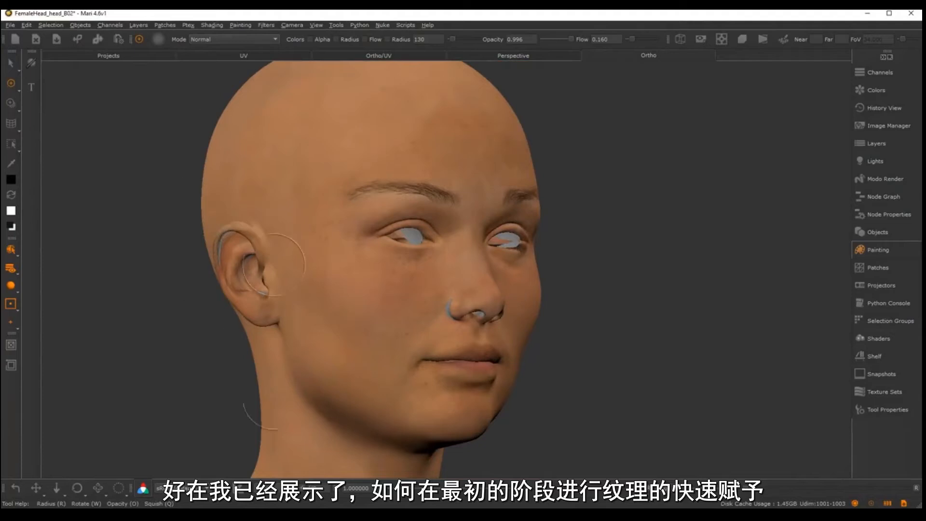
{"action": "mouse_move", "coordinate": [612, 309]}
{"action": "left_mouse_down", "text": "alt"}
{"action": "mouse_move", "coordinate": [498, 320]}
{"action": "mouse_move", "coordinate": [340, 228]}
{"action": "left_mouse_up", "text": "alt"}
{"action": "middle_click_drag", "start_coordinate": [384, 250], "coordinate": [421, 338], "text": "alt"}
{"action": "right_click_drag", "start_coordinate": [421, 337], "coordinate": [541, 320], "text": "alt"}
{"action": "left_click_drag", "start_coordinate": [541, 320], "coordinate": [366, 408], "text": "alt"}
{"action": "middle_click_drag", "start_coordinate": [367, 408], "coordinate": [362, 333], "text": "alt"}
{"action": "right_click_drag", "start_coordinate": [362, 333], "coordinate": [447, 333], "text": "alt"}
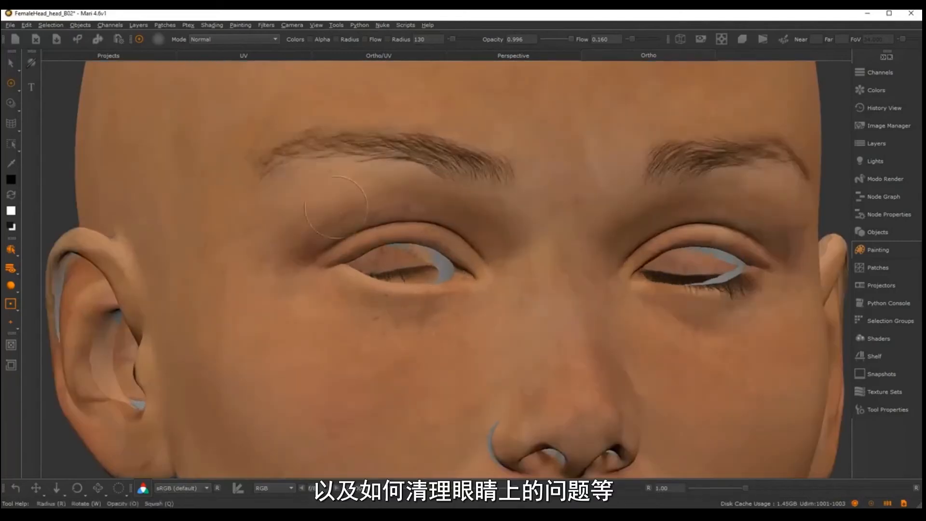
{"action": "right_click_drag", "start_coordinate": [472, 272], "coordinate": [453, 284], "text": "alt"}
{"action": "left_click_drag", "start_coordinate": [453, 285], "coordinate": [435, 299], "text": "alt"}
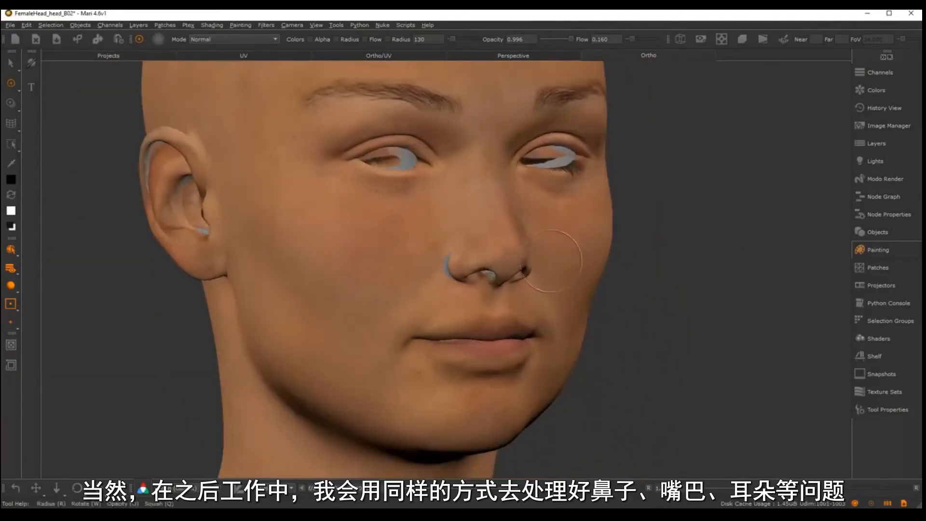
- Inspect the nose, mouth, ears and neck from several angles, comparing the neck's skin tone with the scalp
{"action": "left_click_drag", "start_coordinate": [481, 329], "coordinate": [434, 295], "text": "alt"}
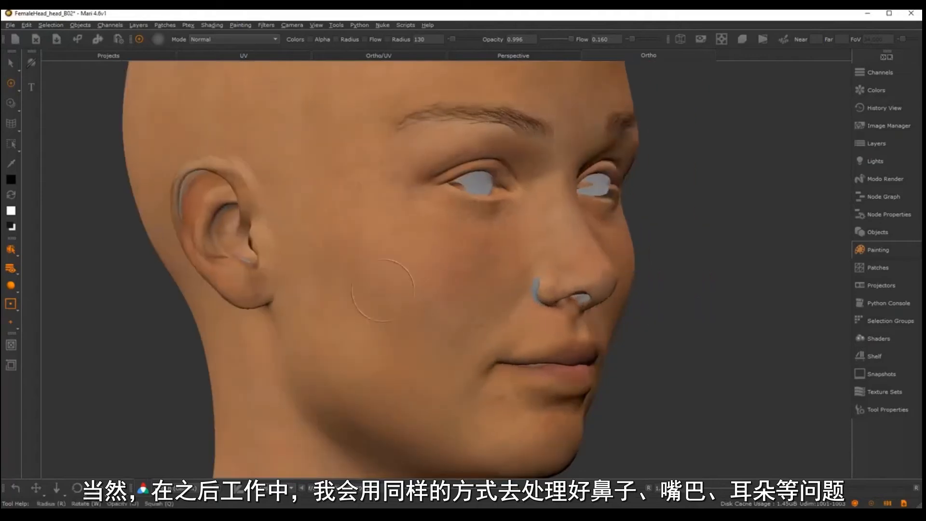
{"action": "right_click_drag", "start_coordinate": [451, 294], "coordinate": [380, 310], "text": "alt"}
{"action": "middle_click_drag", "start_coordinate": [380, 310], "coordinate": [377, 293], "text": "alt"}
{"action": "right_click_drag", "start_coordinate": [376, 292], "coordinate": [419, 284], "text": "alt"}
{"action": "left_click_drag", "start_coordinate": [419, 285], "coordinate": [362, 324], "text": "alt"}
{"action": "middle_click_drag", "start_coordinate": [362, 324], "coordinate": [355, 232], "text": "alt"}
{"action": "right_click_drag", "start_coordinate": [355, 232], "coordinate": [385, 241], "text": "alt"}
{"action": "left_click_drag", "start_coordinate": [450, 282], "coordinate": [305, 293], "text": "alt"}
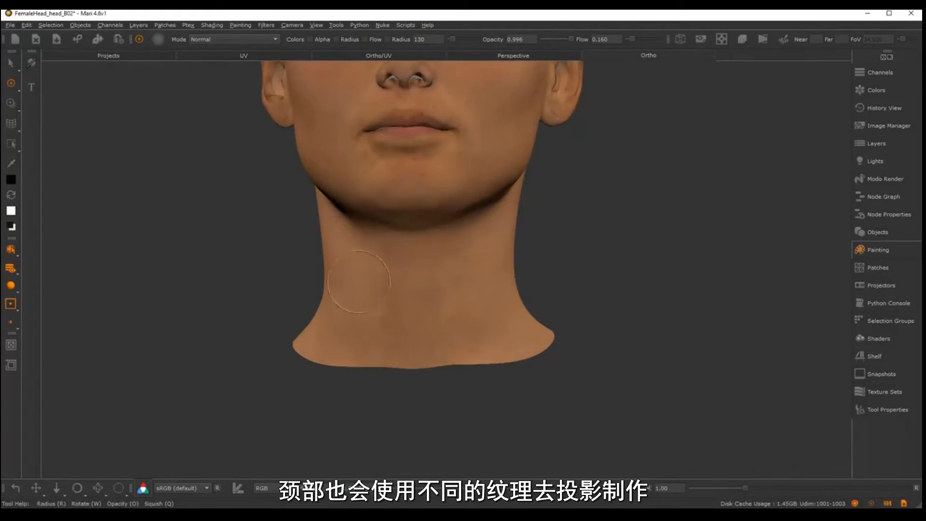
{"action": "left_click_drag", "start_coordinate": [518, 287], "coordinate": [411, 312], "text": "alt"}
{"action": "mouse_move", "coordinate": [592, 246]}
{"action": "left_mouse_down", "text": "alt"}
{"action": "mouse_move", "coordinate": [568, 299]}
{"action": "mouse_move", "coordinate": [614, 285]}
{"action": "mouse_move", "coordinate": [511, 319]}
{"action": "left_mouse_up", "text": "alt"}
{"action": "middle_click_drag", "start_coordinate": [607, 179], "coordinate": [547, 307], "text": "alt"}
{"action": "right_click_drag", "start_coordinate": [548, 308], "coordinate": [479, 116], "text": "alt"}
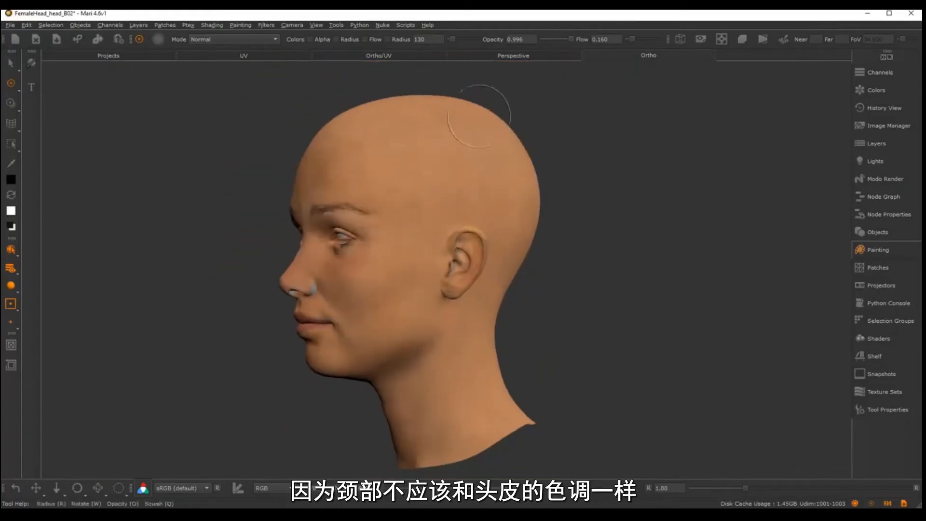
- Inspect the scalp and forehead from above and close up for contrast differences between the projected skin areas
{"action": "middle_click_drag", "start_coordinate": [496, 215], "coordinate": [607, 275], "text": "alt"}
{"action": "right_click_drag", "start_coordinate": [608, 275], "coordinate": [632, 351], "text": "alt"}
{"action": "left_click_drag", "start_coordinate": [632, 351], "coordinate": [699, 385], "text": "alt"}
{"action": "right_click_drag", "start_coordinate": [574, 270], "coordinate": [607, 328], "text": "alt"}
{"action": "left_click_drag", "start_coordinate": [608, 328], "coordinate": [639, 301], "text": "alt"}
{"action": "right_click_drag", "start_coordinate": [639, 302], "coordinate": [558, 290], "text": "alt"}
{"action": "middle_click_drag", "start_coordinate": [557, 290], "coordinate": [545, 242], "text": "alt"}
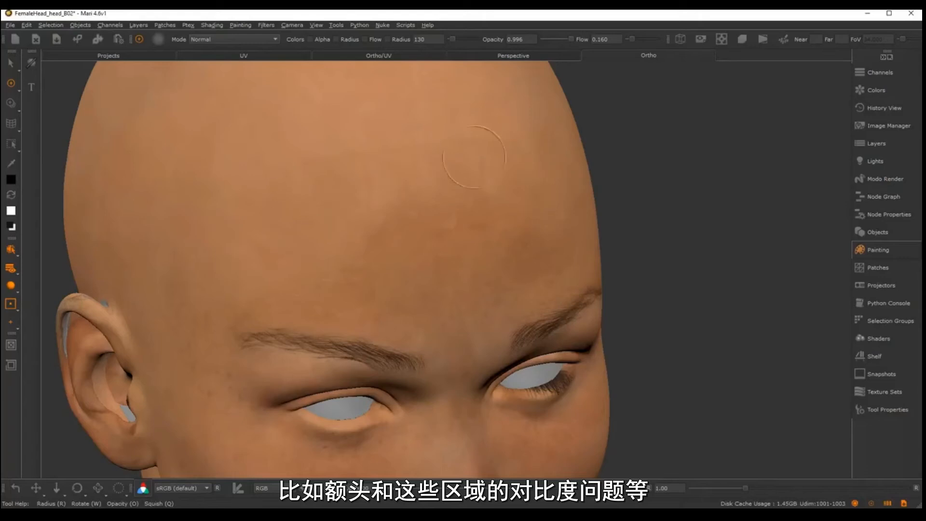
{"action": "right_click_drag", "start_coordinate": [512, 285], "coordinate": [485, 313], "text": "alt"}
{"action": "middle_click_drag", "start_coordinate": [485, 314], "coordinate": [492, 241], "text": "alt"}
{"action": "left_click_drag", "start_coordinate": [492, 241], "coordinate": [438, 217], "text": "alt"}
{"action": "middle_click_drag", "start_coordinate": [438, 217], "coordinate": [440, 168], "text": "alt"}
- Review the whole textured head from the front and three-quarter views
{"action": "mouse_move", "coordinate": [484, 227]}
{"action": "left_mouse_down", "text": "alt"}
{"action": "mouse_move", "coordinate": [457, 211]}
{"action": "mouse_move", "coordinate": [403, 259]}
{"action": "mouse_move", "coordinate": [504, 248]}
{"action": "left_mouse_up", "text": "alt"}
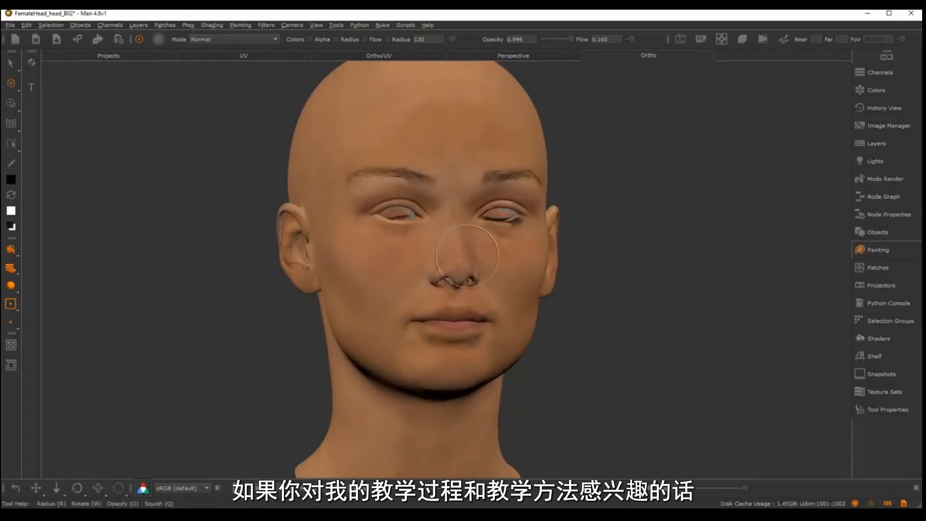
{"action": "left_click_drag", "start_coordinate": [467, 256], "coordinate": [369, 239], "text": "alt"}
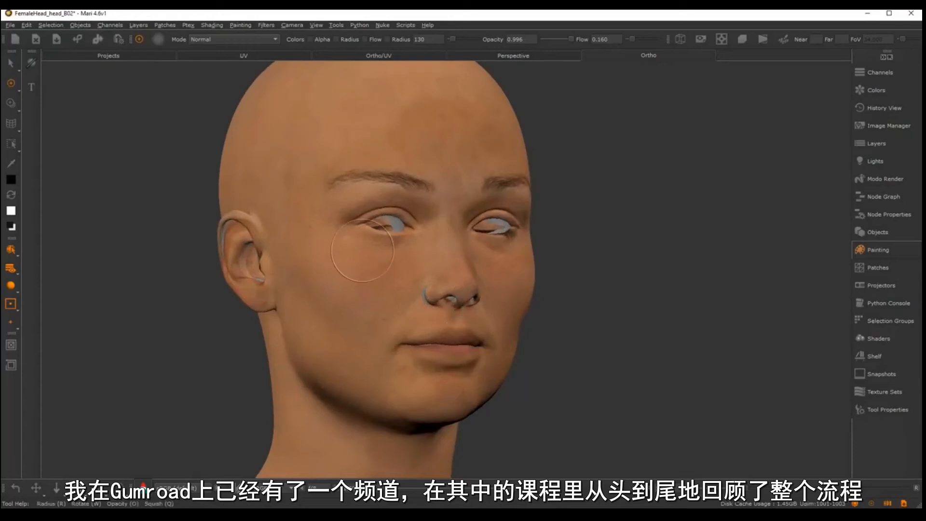
{"action": "mouse_move", "coordinate": [362, 250]}
{"action": "left_mouse_down", "text": "alt"}
{"action": "mouse_move", "coordinate": [440, 273]}
{"action": "mouse_move", "coordinate": [429, 296]}
{"action": "mouse_move", "coordinate": [450, 303]}
{"action": "mouse_move", "coordinate": [479, 291]}
{"action": "mouse_move", "coordinate": [446, 303]}
{"action": "mouse_move", "coordinate": [609, 289]}
{"action": "left_mouse_up", "text": "alt"}
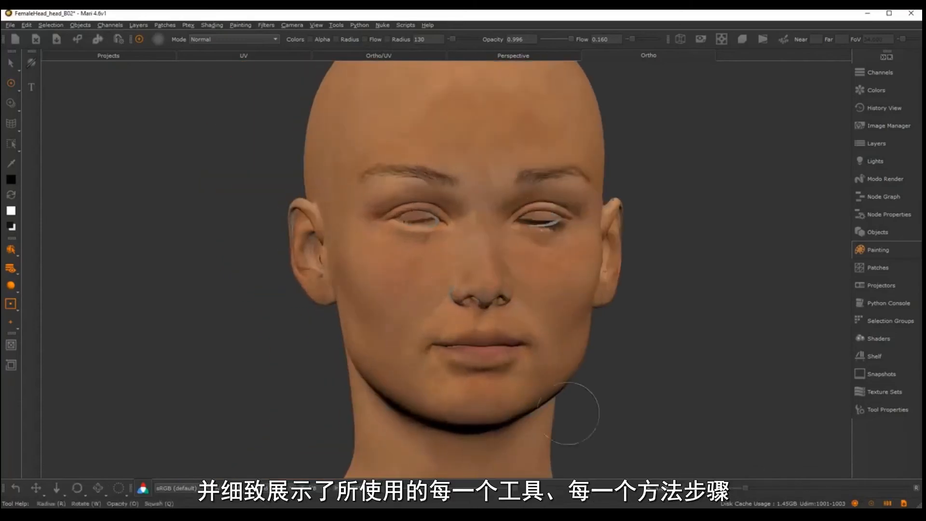
{"action": "mouse_move", "coordinate": [562, 368]}
{"action": "left_mouse_down", "text": "alt"}
{"action": "mouse_move", "coordinate": [450, 365]}
{"action": "mouse_move", "coordinate": [636, 372]}
{"action": "mouse_move", "coordinate": [622, 366]}
{"action": "left_mouse_up", "text": "alt"}
{"action": "left_click_drag", "start_coordinate": [453, 333], "coordinate": [446, 312], "text": "alt"}
{"action": "right_click_drag", "start_coordinate": [519, 312], "coordinate": [547, 300], "text": "alt"}
{"action": "middle_click_drag", "start_coordinate": [547, 299], "coordinate": [493, 296], "text": "alt"}
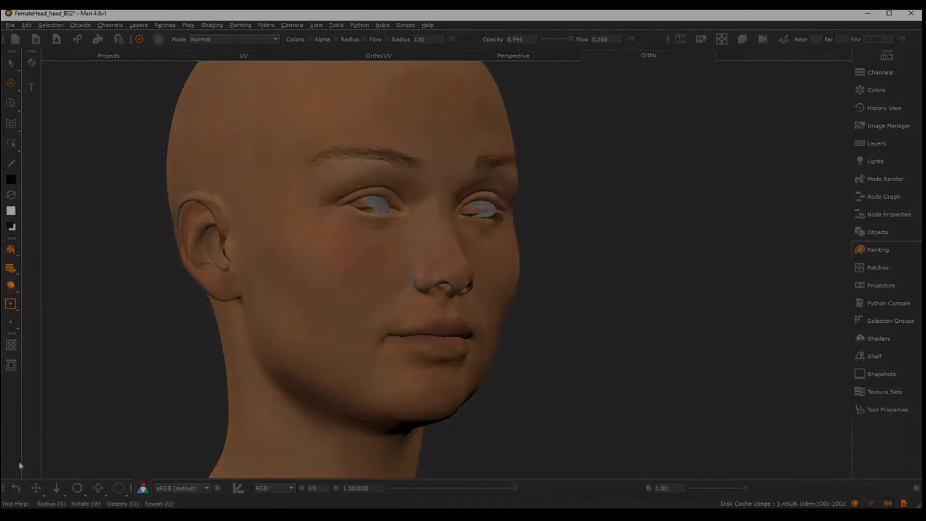